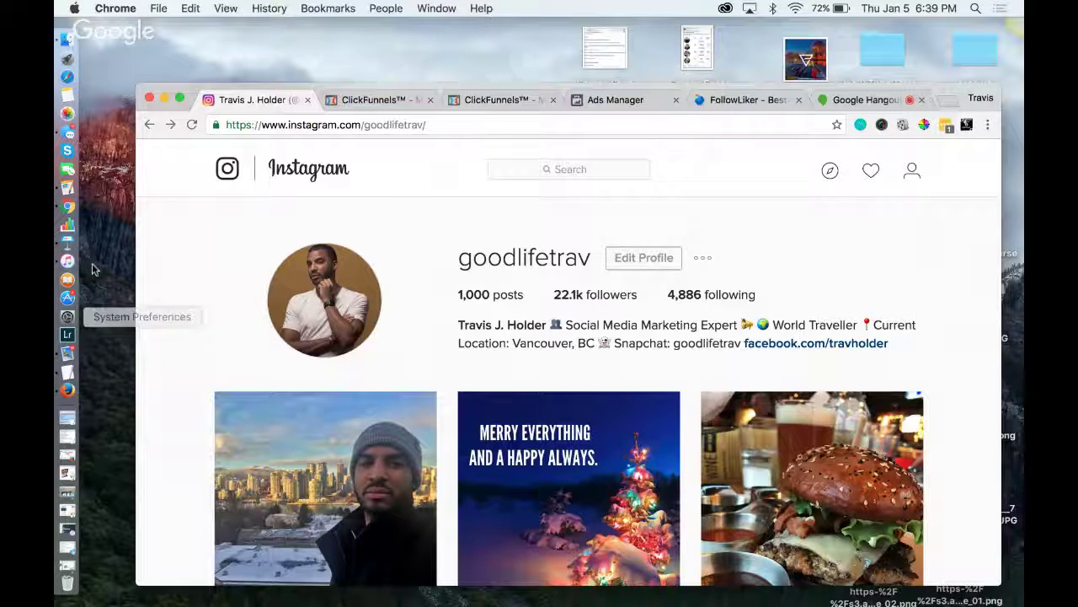
Check the Behind the Scenes Training slide in Keynote, minimize it, and switch to the Insta Profits Circle funnel overview in Chrome
click(68, 242)
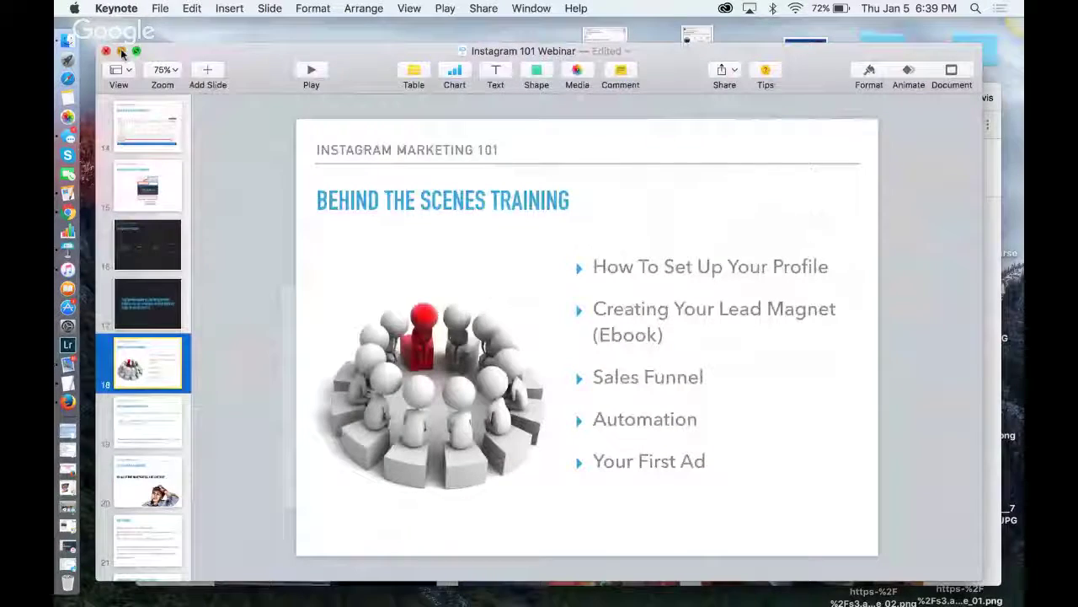
click(121, 51)
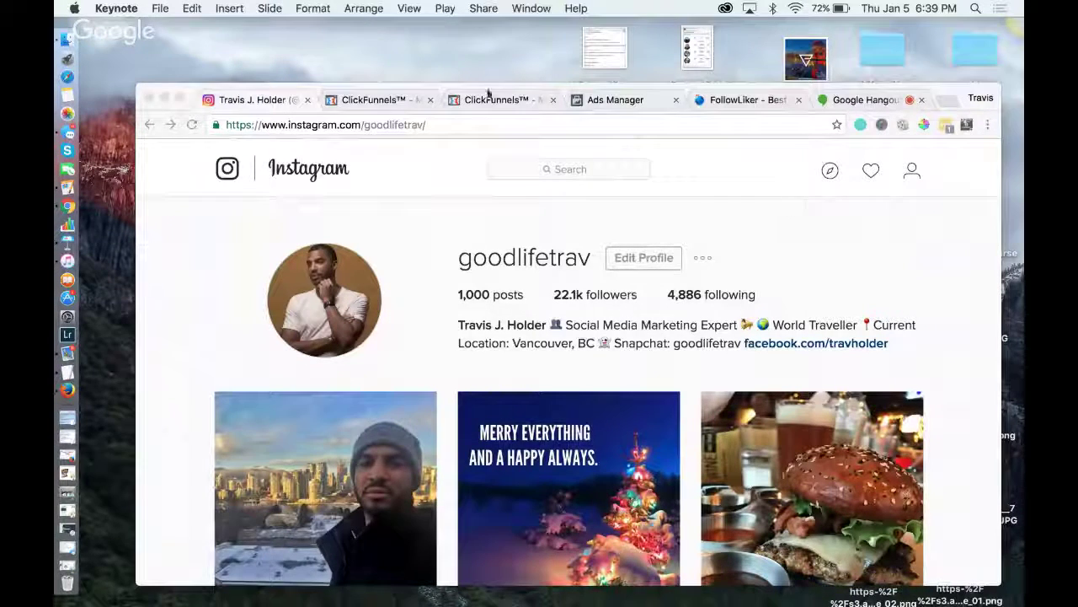
click(396, 99)
click(472, 99)
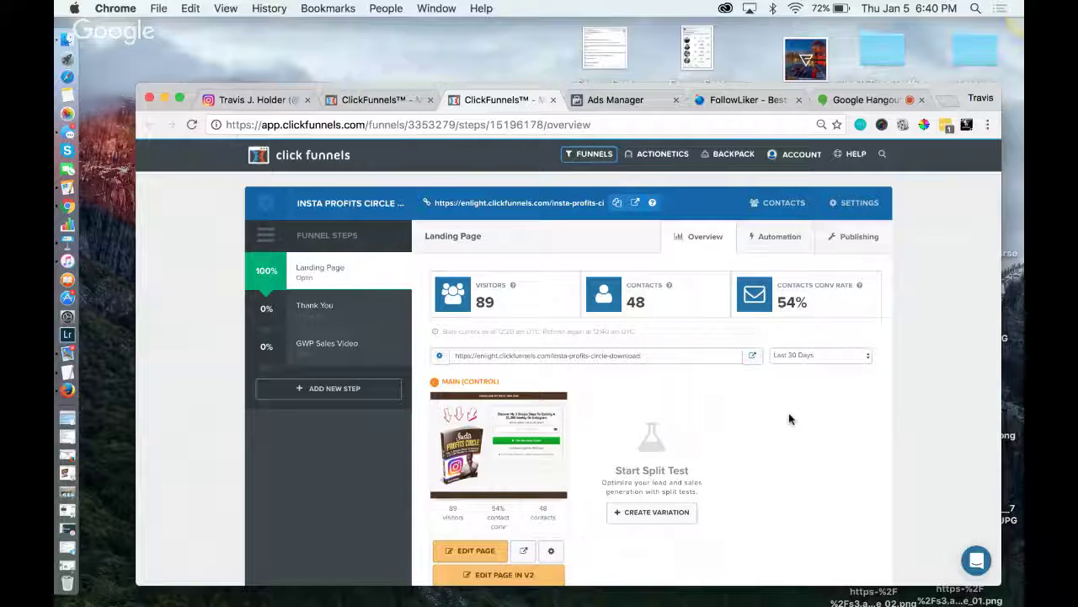
Open the funnel's live landing page from its URL and examine the free book opt-in form and cover image
scroll(787, 415, down, 1)
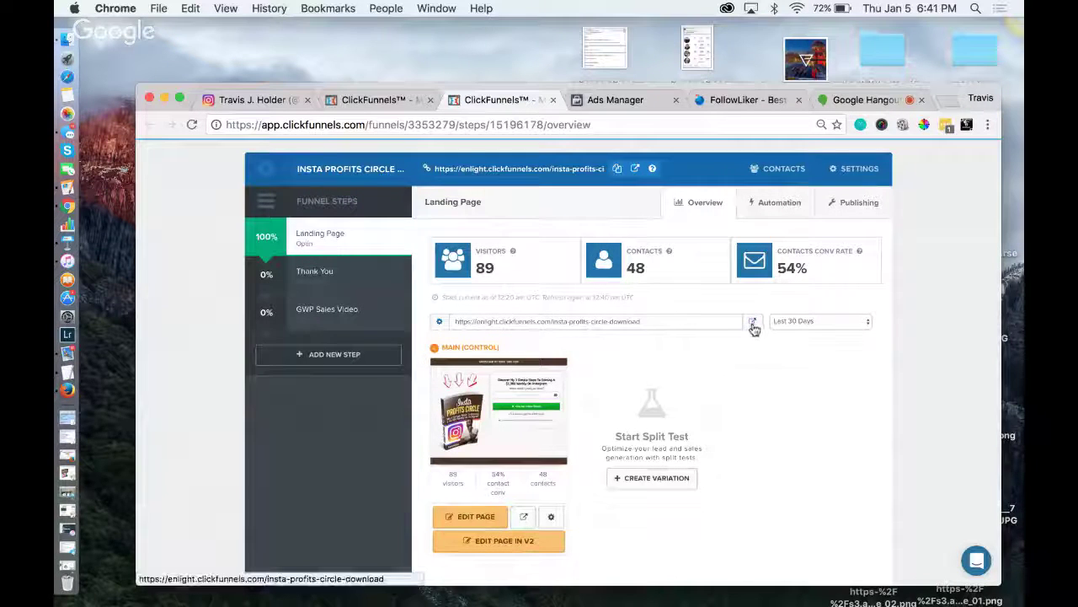
click(753, 324)
click(546, 101)
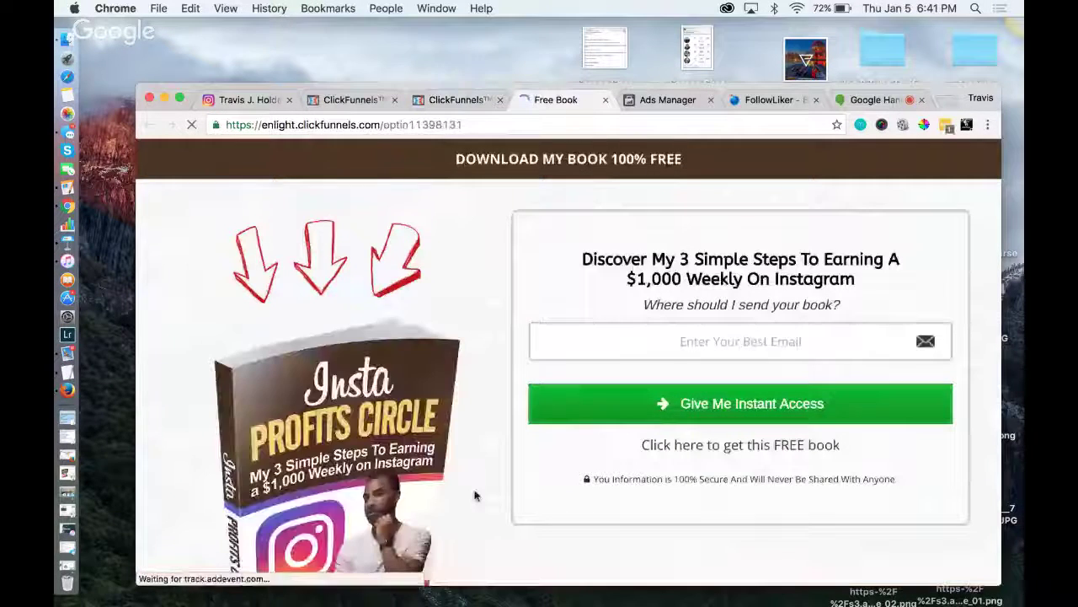
scroll(489, 488, down, 2)
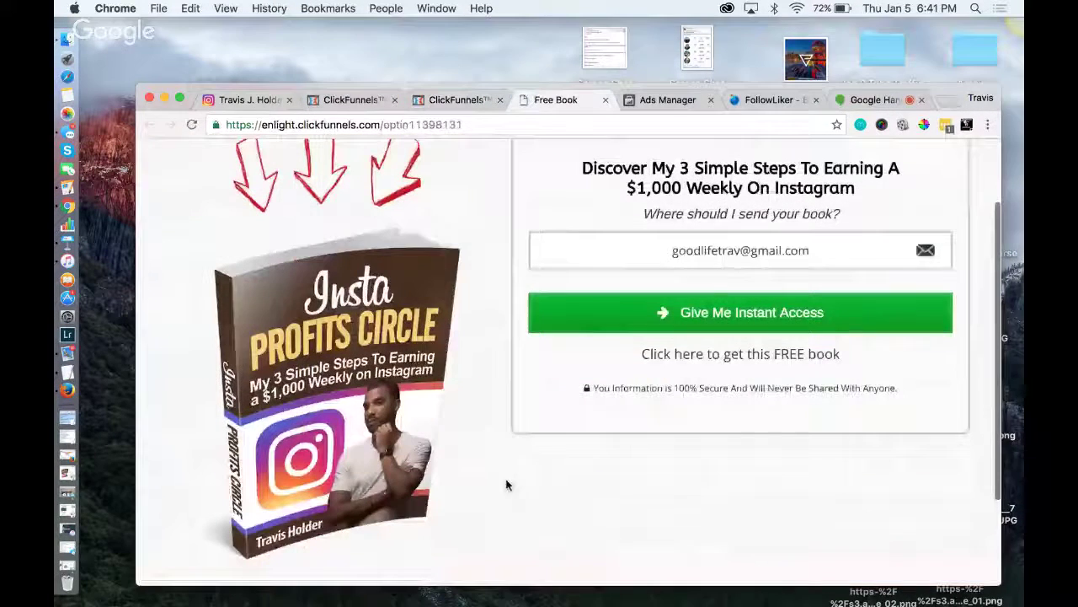
scroll(563, 522, up, 2)
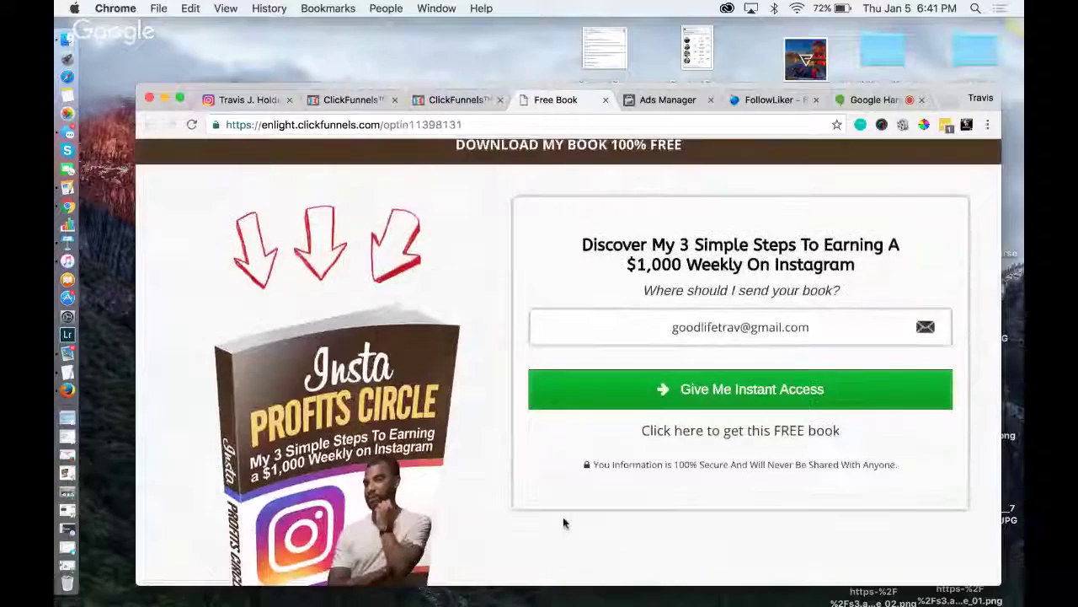
scroll(562, 522, down, 2)
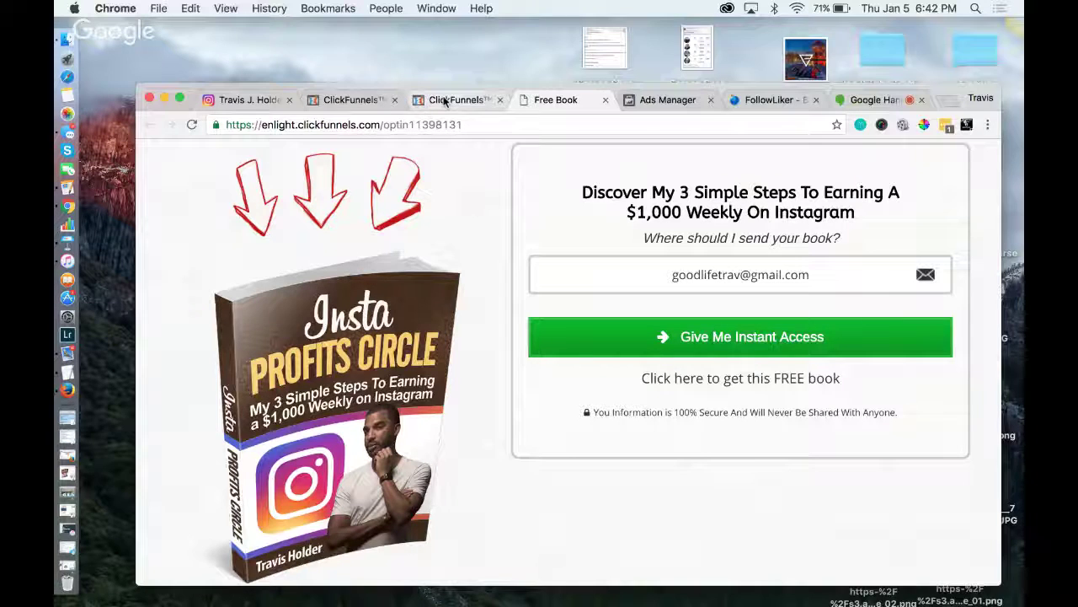
Consult the training outline in Keynote, minimize it, and look over the free book opt-in page again
click(69, 243)
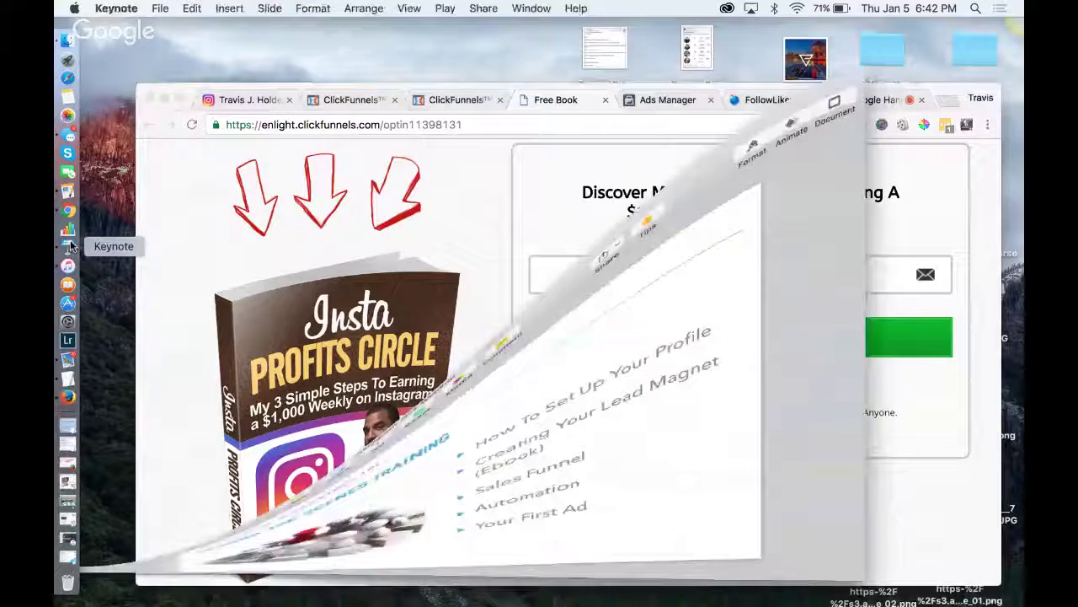
click(122, 50)
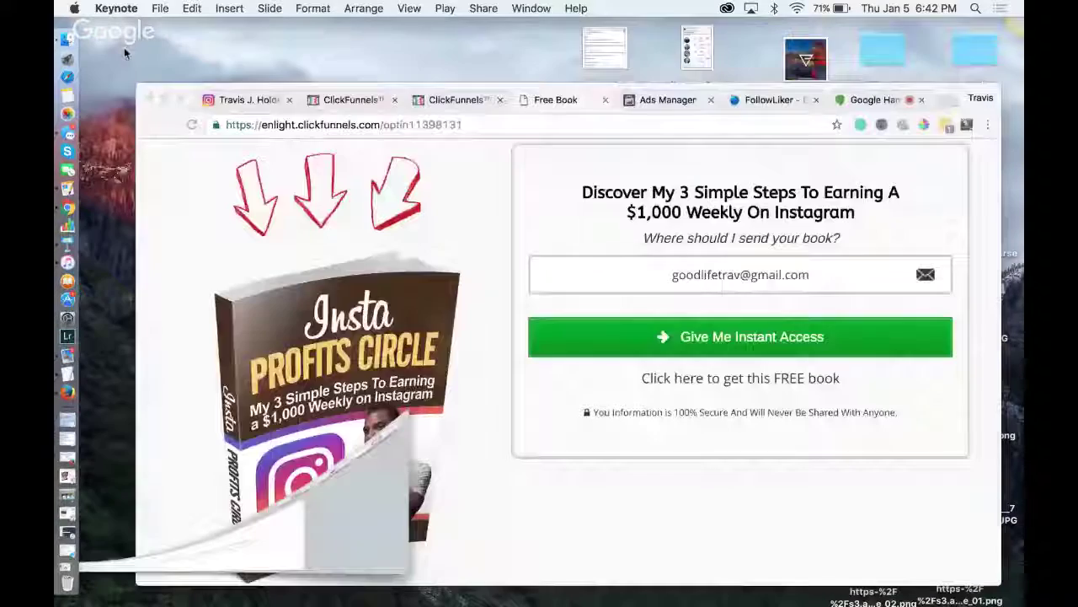
scroll(497, 299, up, 2)
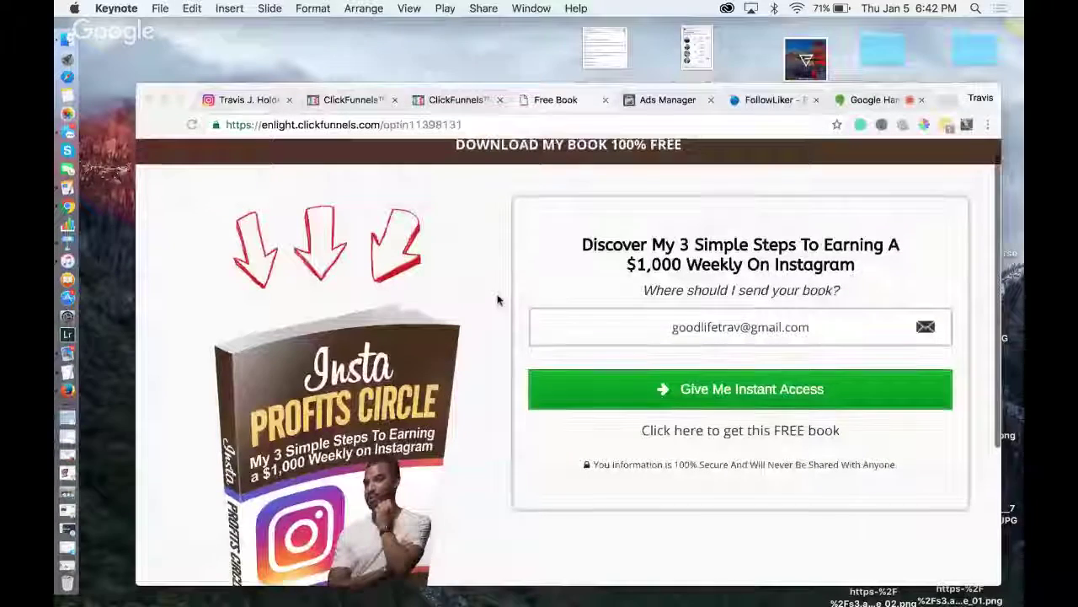
scroll(497, 299, up, 2)
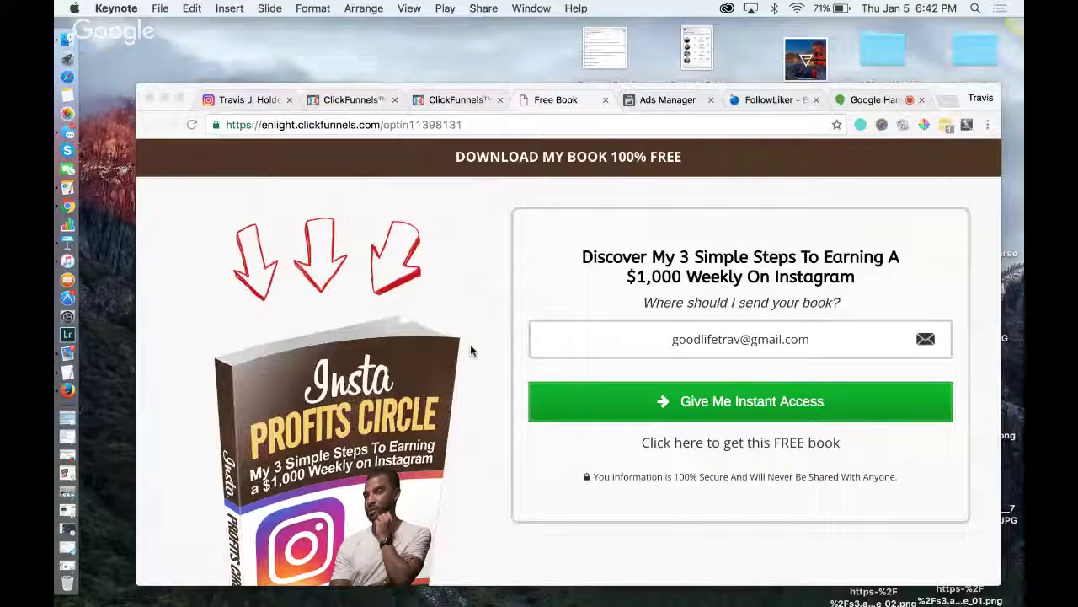
scroll(471, 349, down, 1)
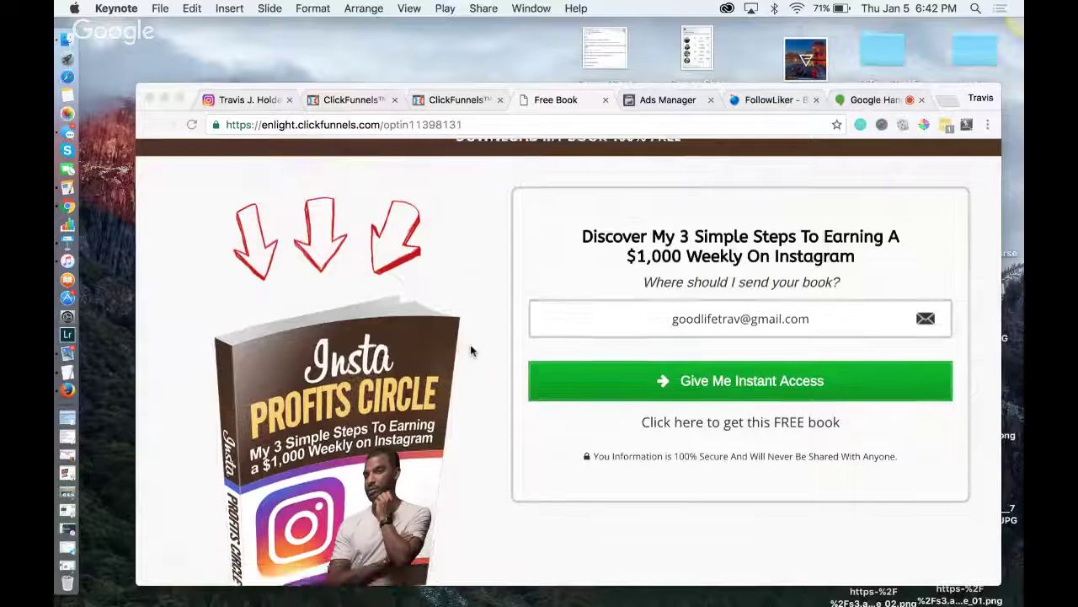
scroll(470, 350, up, 1)
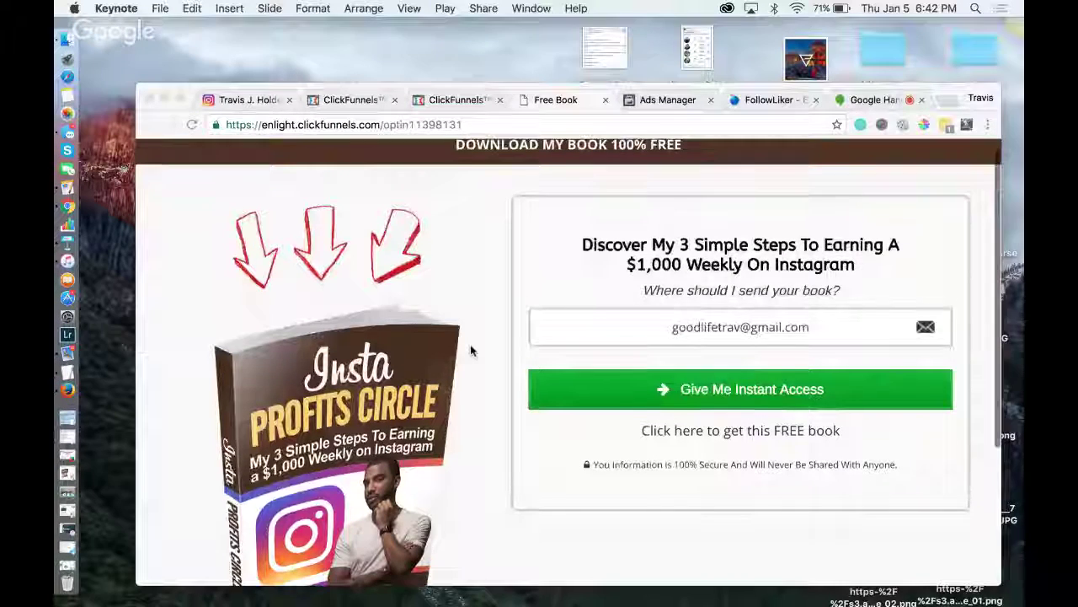
Review the Landing Page step's overview, look at the list of all funnels, and return to the Insta Profits Circle funnel
click(463, 97)
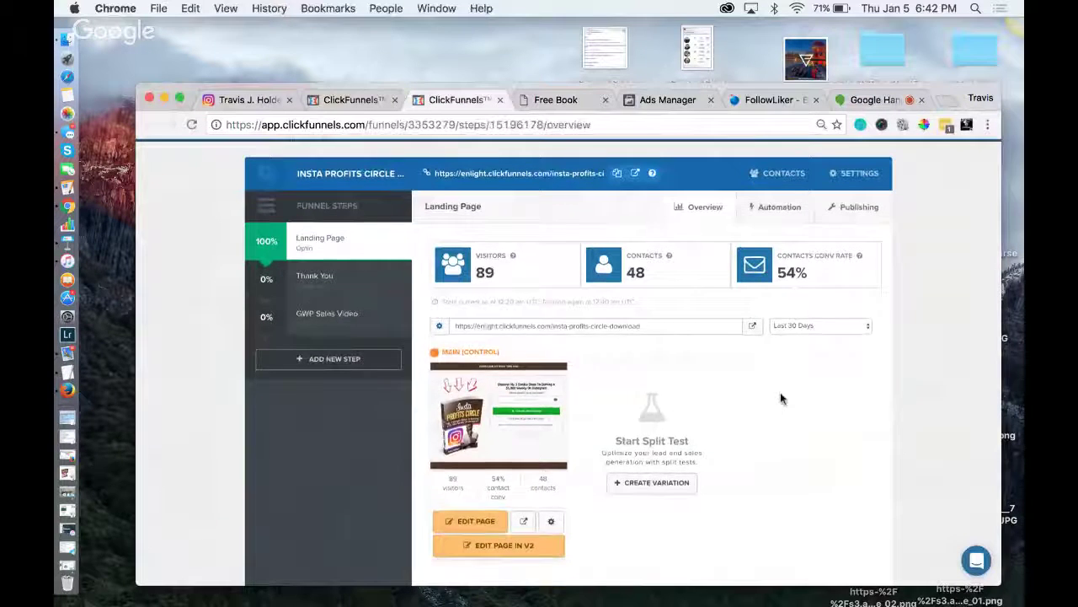
scroll(780, 395, up, 1)
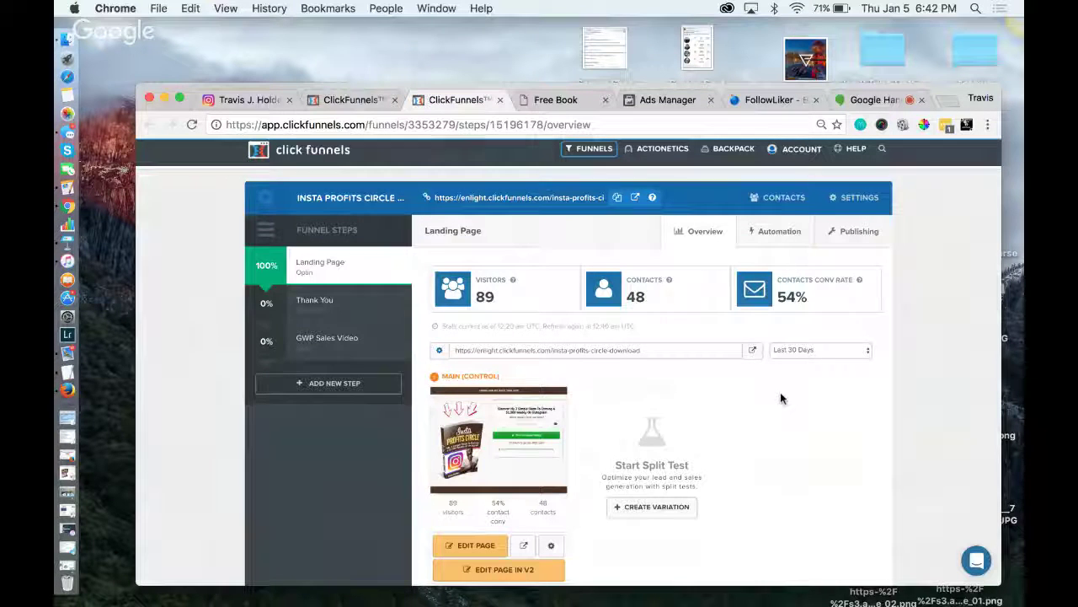
click(364, 103)
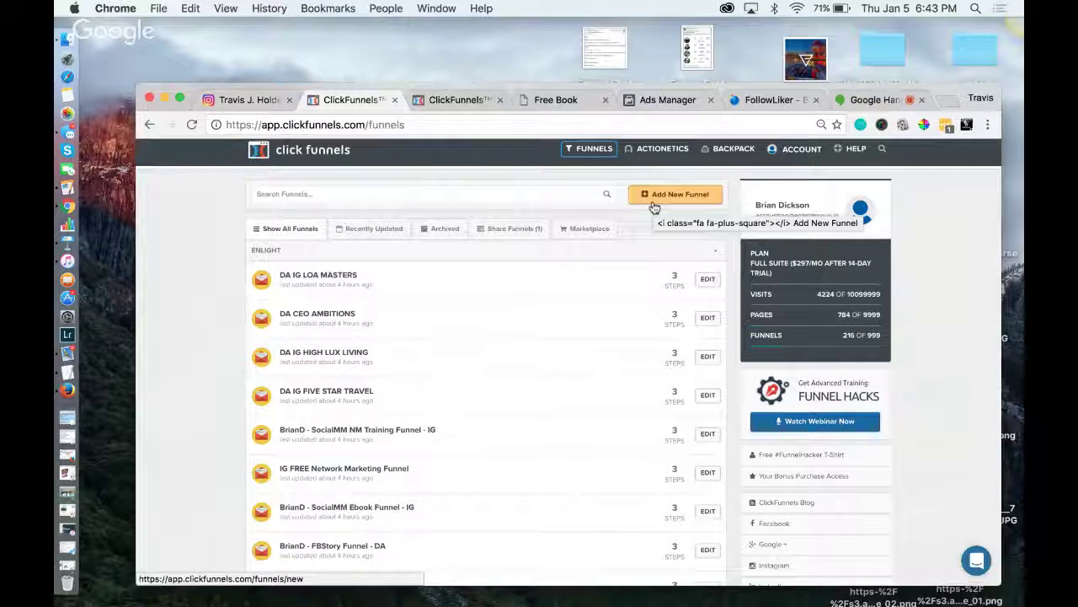
click(455, 100)
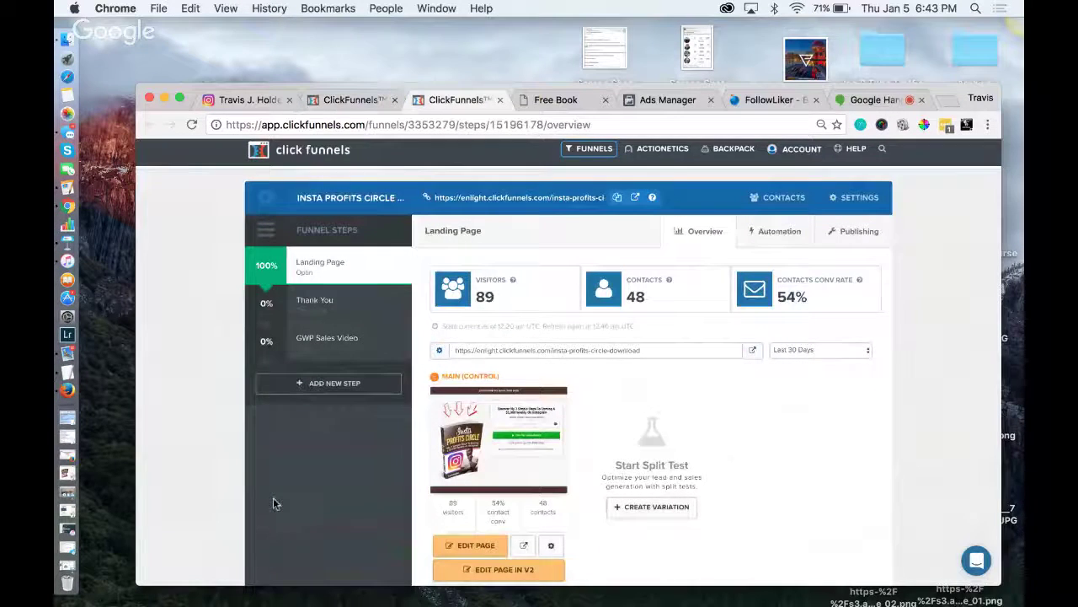
Preview the main version of the landing page in a separate tab and close the preview
scroll(273, 504, down, 1)
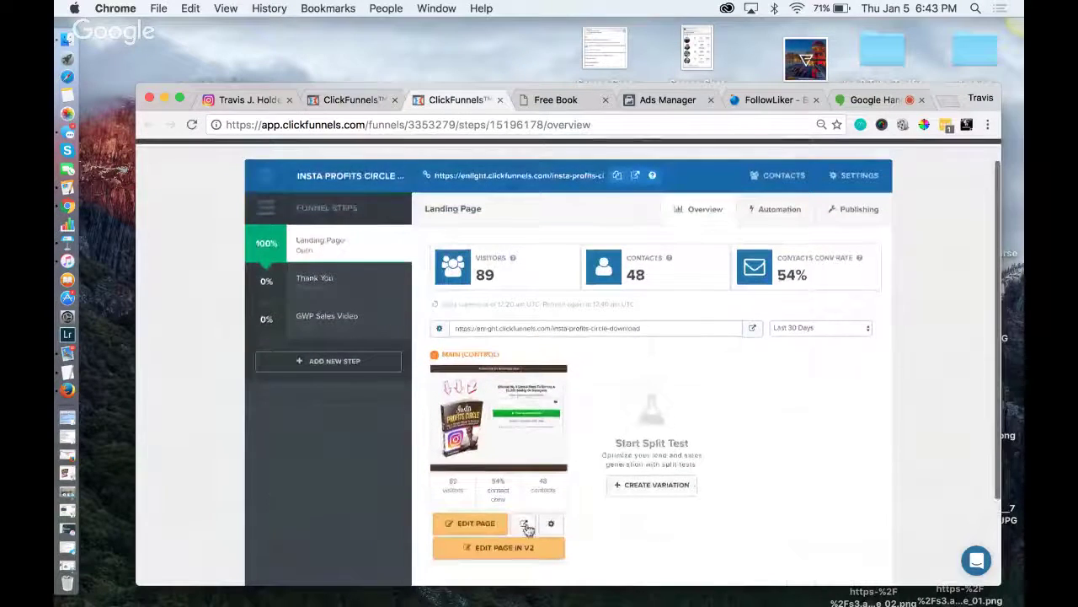
click(523, 522)
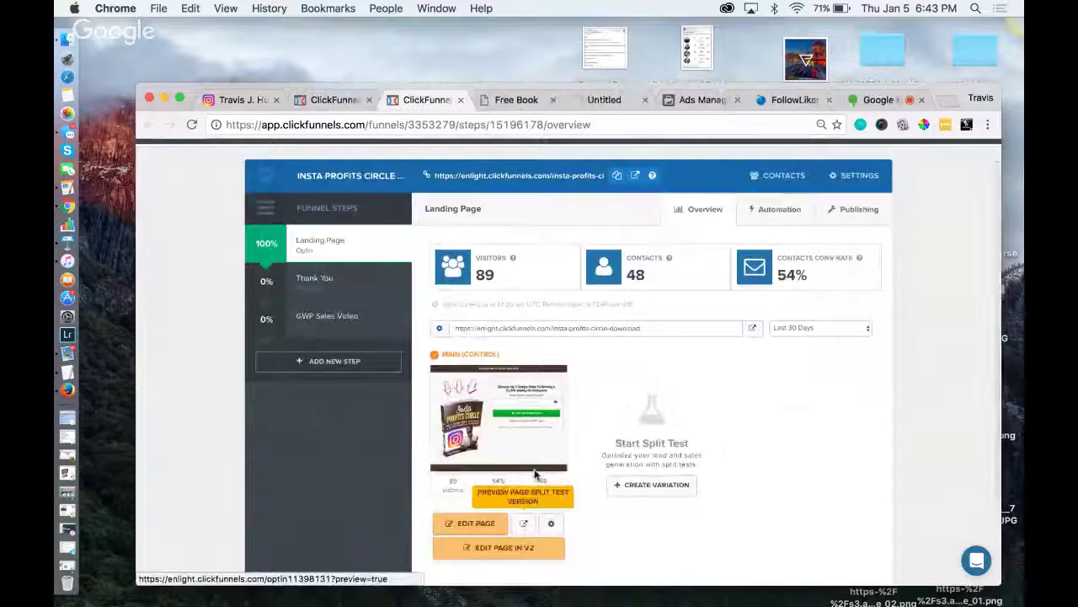
click(594, 98)
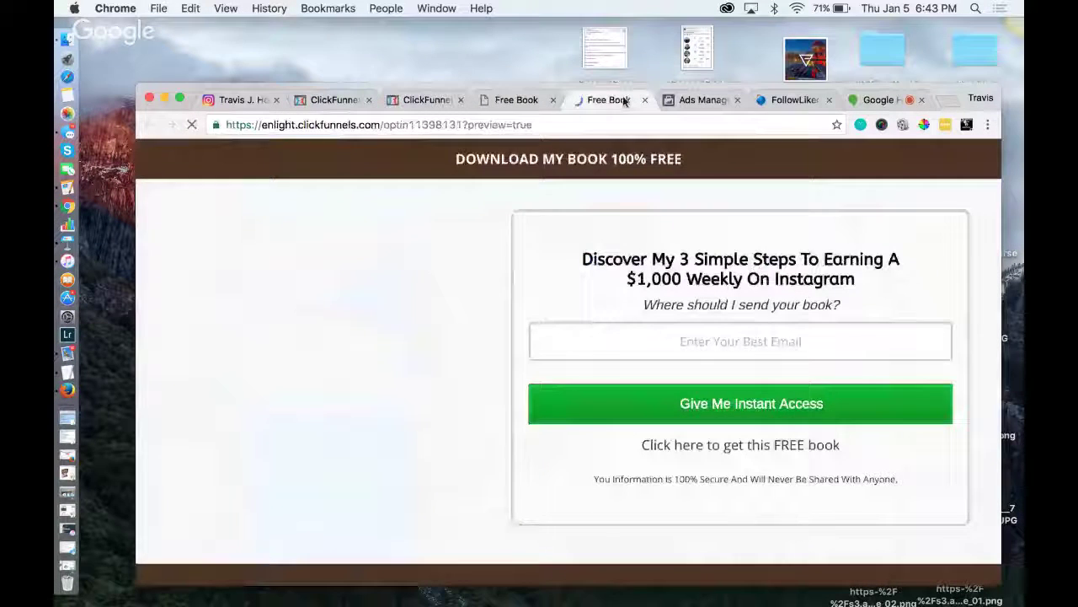
click(644, 99)
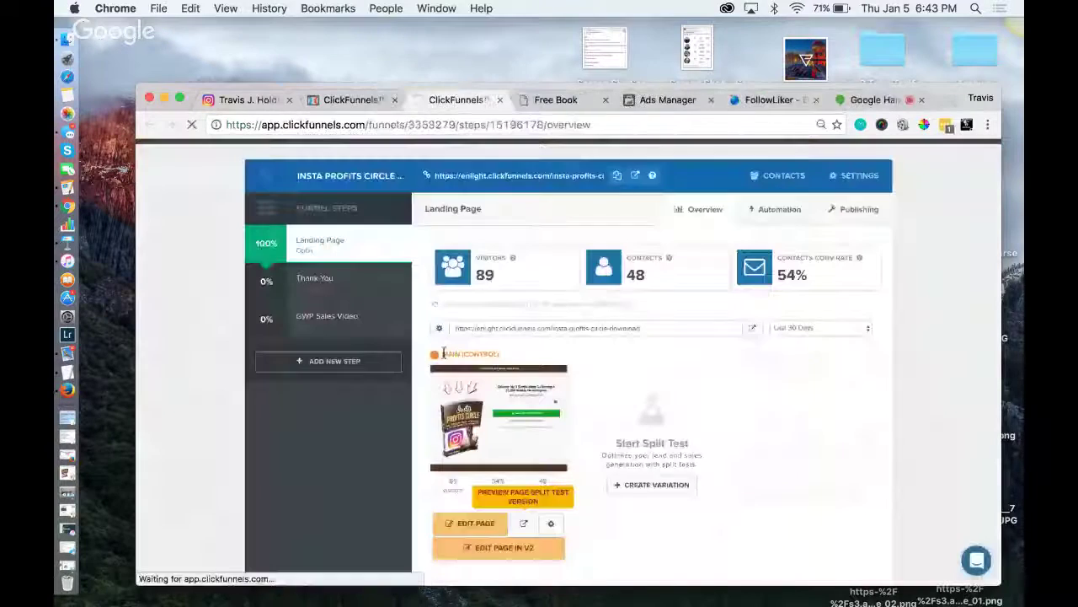
Open the funnel's Thank You step, preview its page, and return to the funnel overview
click(440, 98)
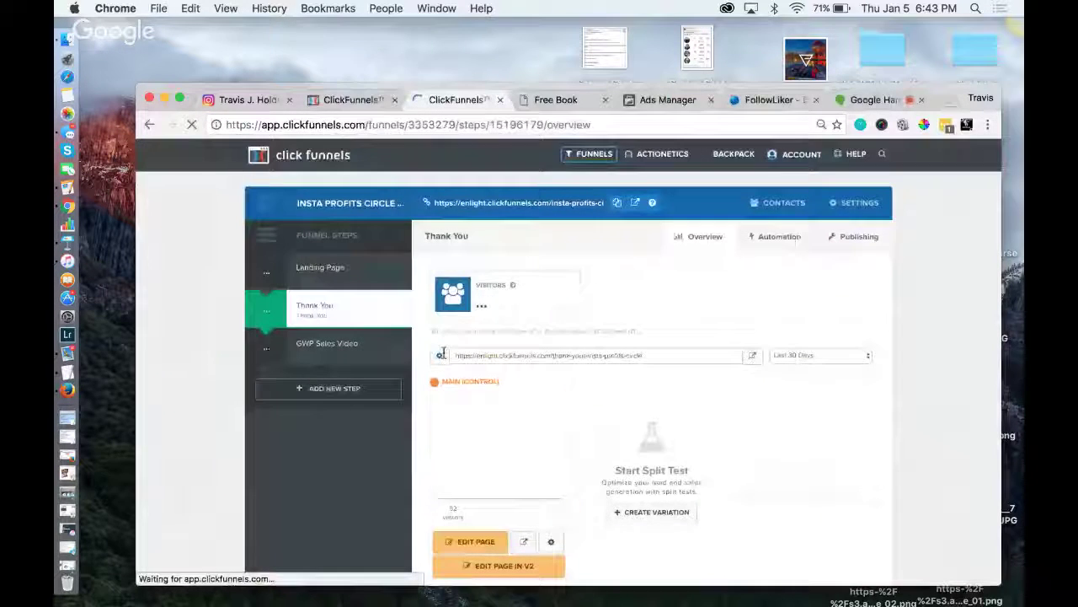
click(520, 540)
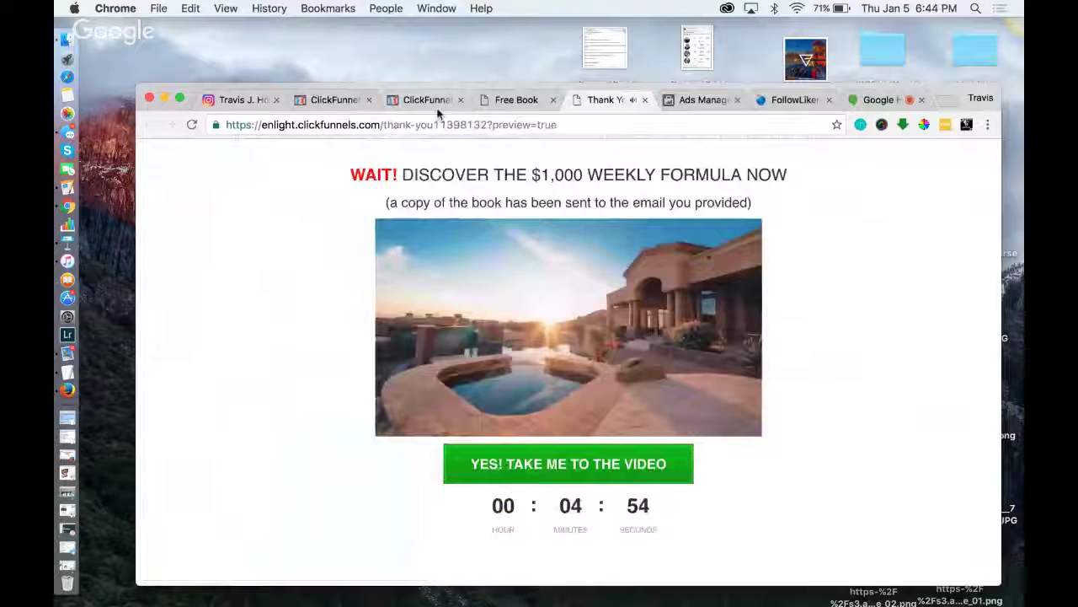
click(432, 101)
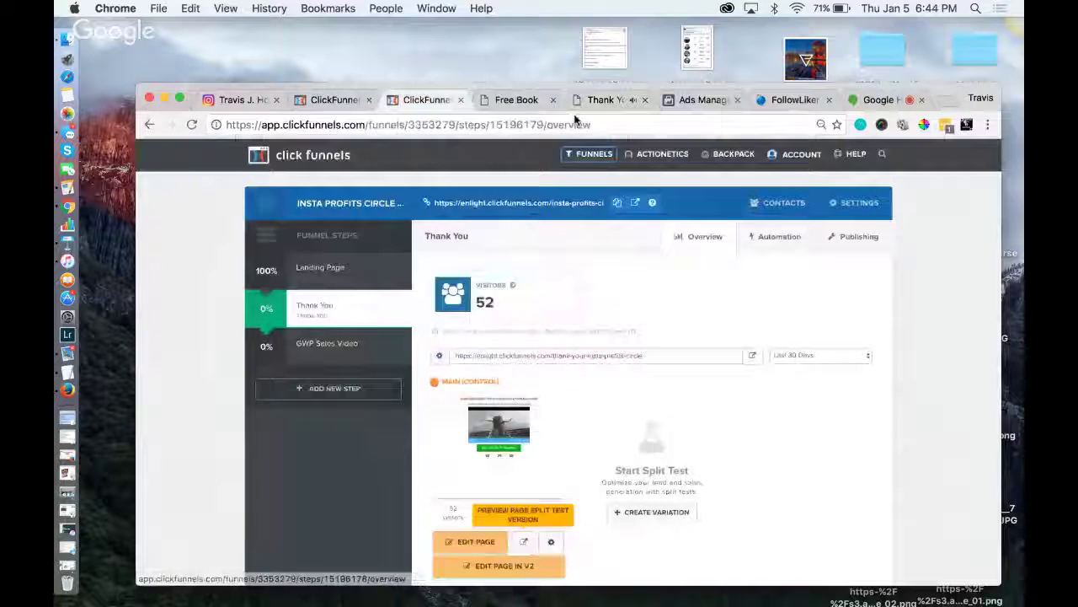
Look over the free book opt-in page from its top, followed by the Thank You page preview
click(516, 100)
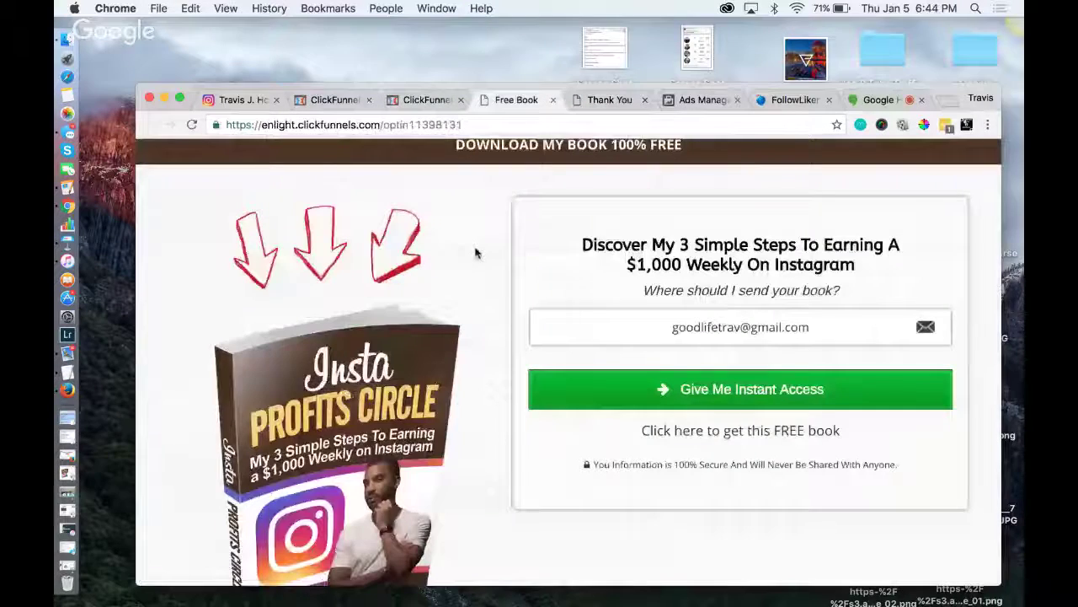
scroll(465, 290, up, 1)
scroll(455, 325, up, 1)
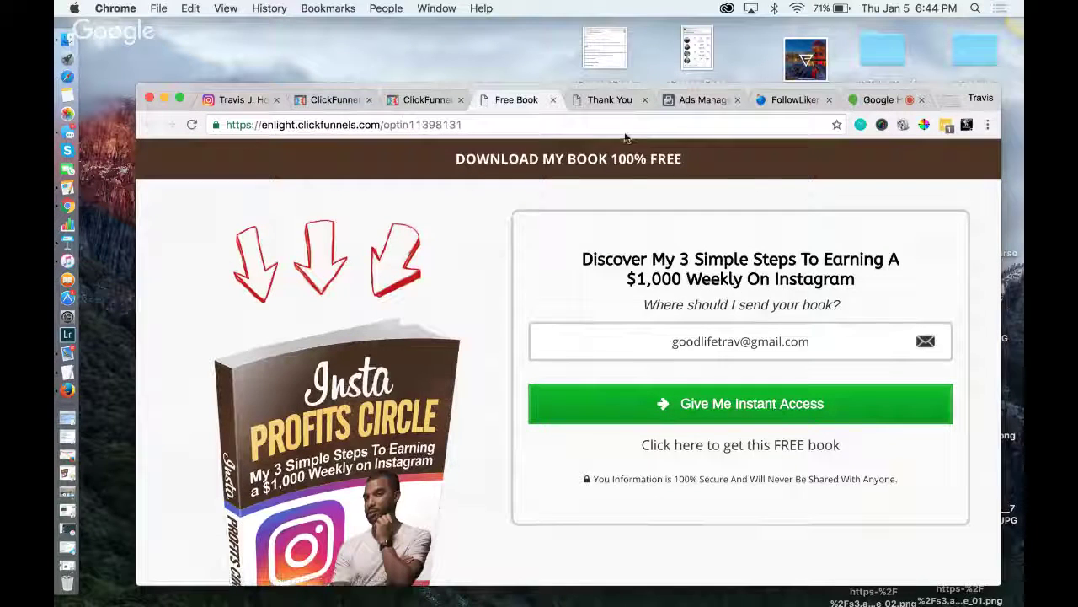
click(592, 100)
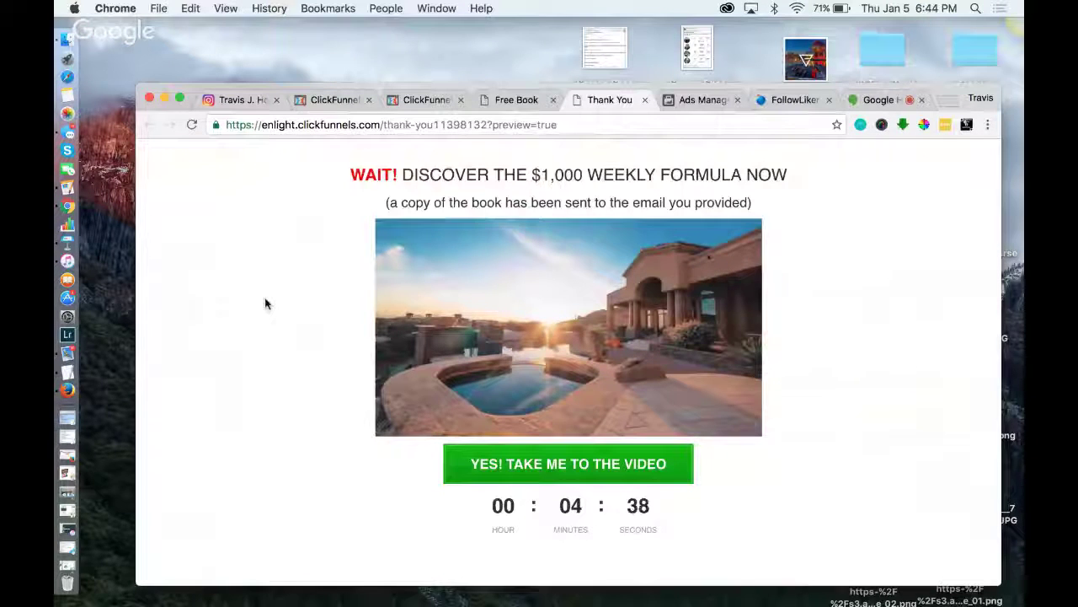
Follow the Thank You page's call to action to the video landing page and close that page
mouse_move(424, 374)
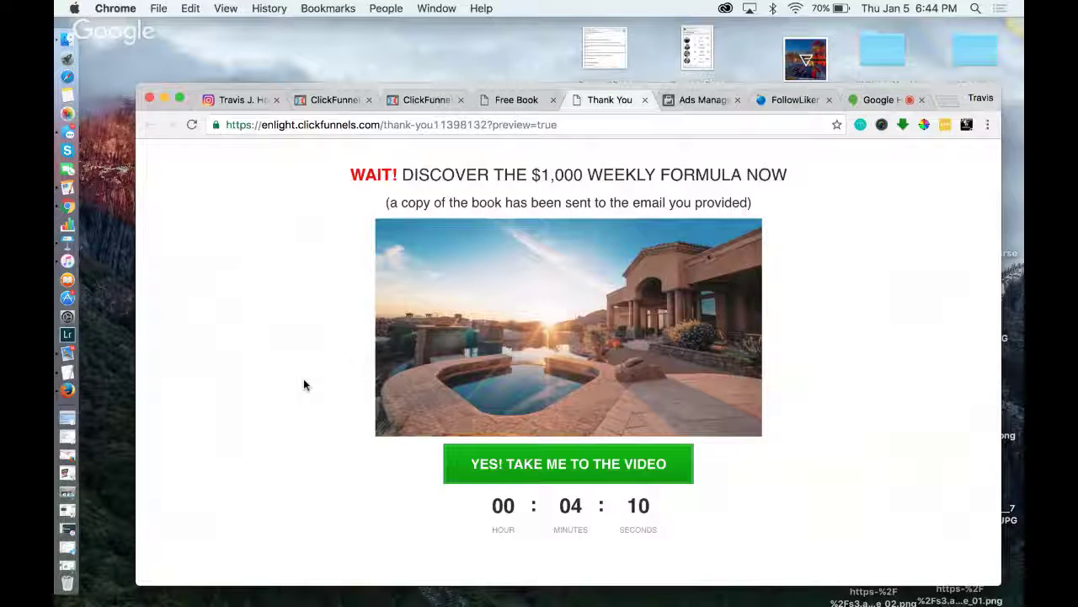
click(505, 478)
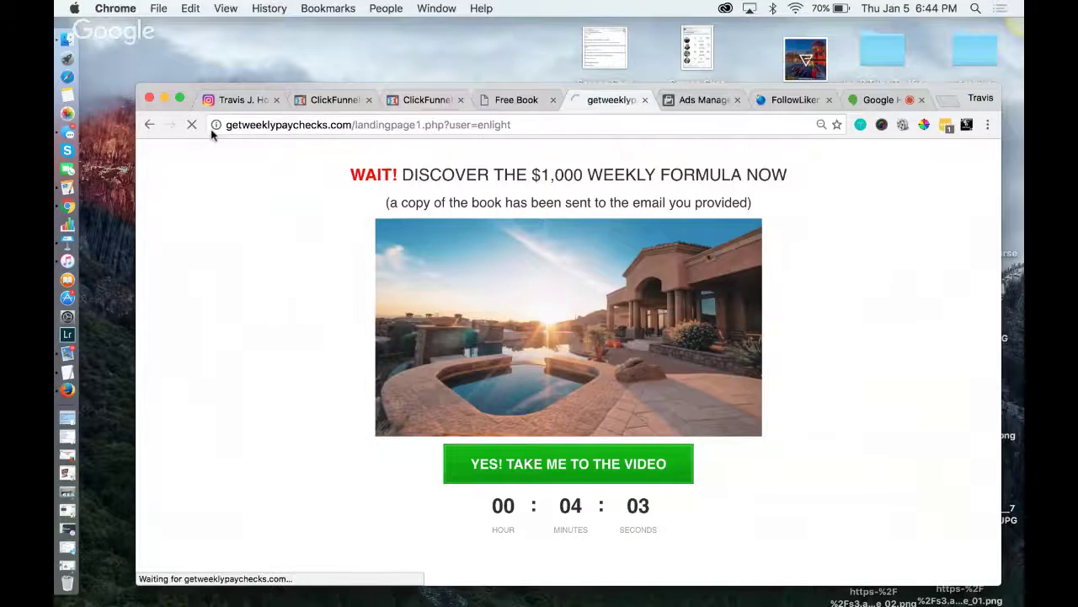
click(645, 100)
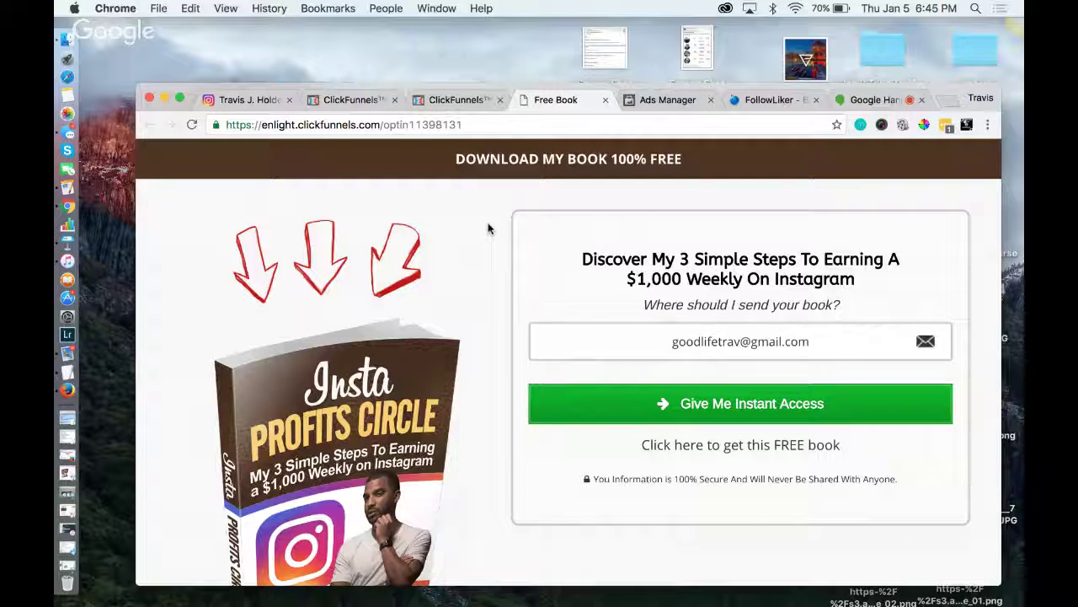
Bring up the training outline slide in Keynote to check the topics and minimize the presentation
right_click(66, 244)
click(65, 243)
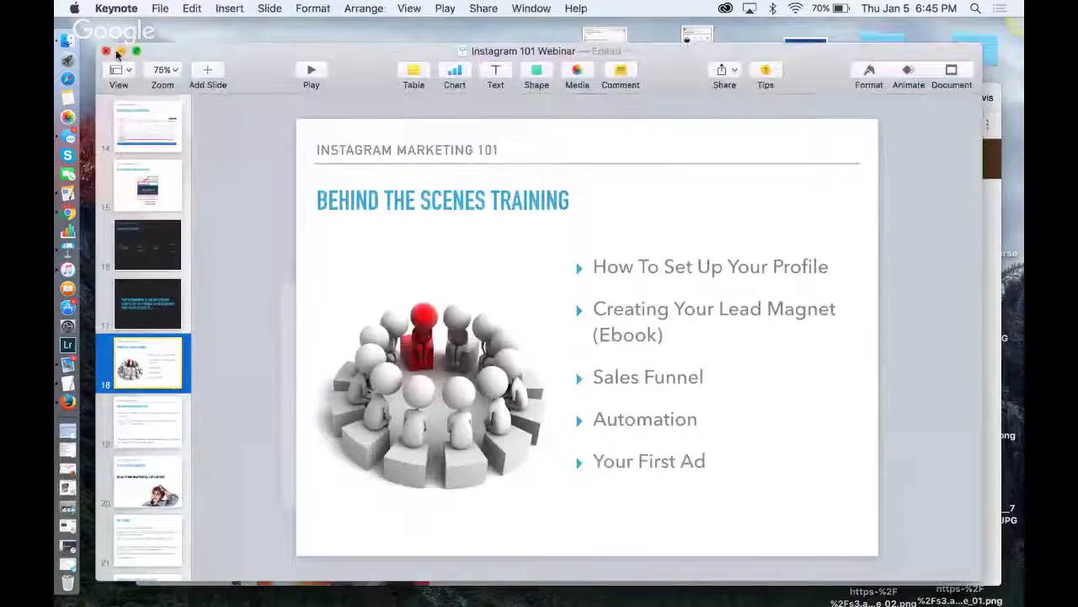
click(120, 52)
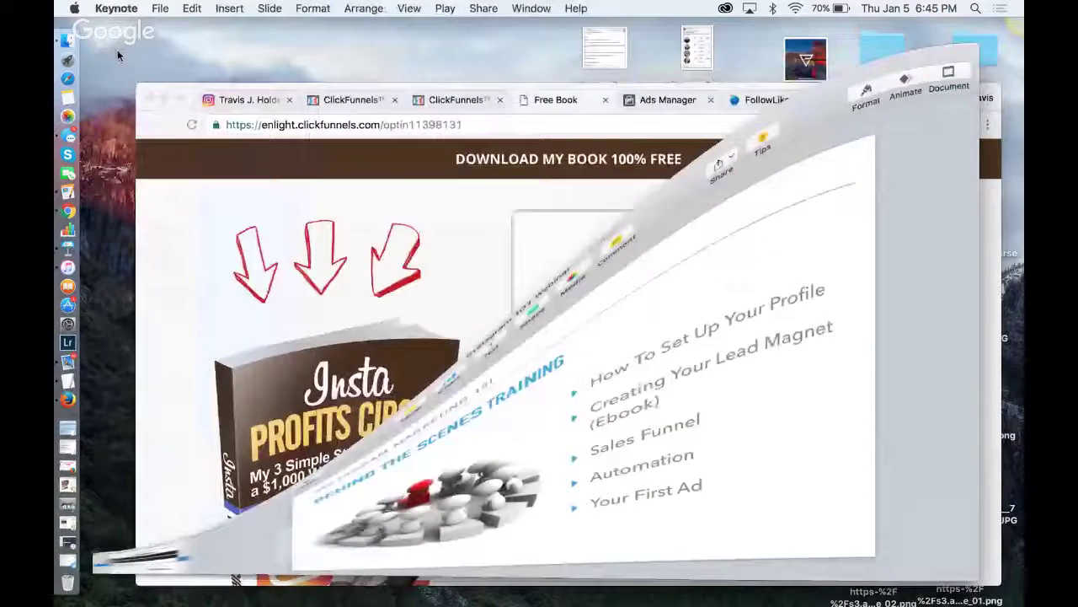
Enlarge the browser window slightly from its upper corner and show the Instagram profile page
drag(135, 84, 131, 68)
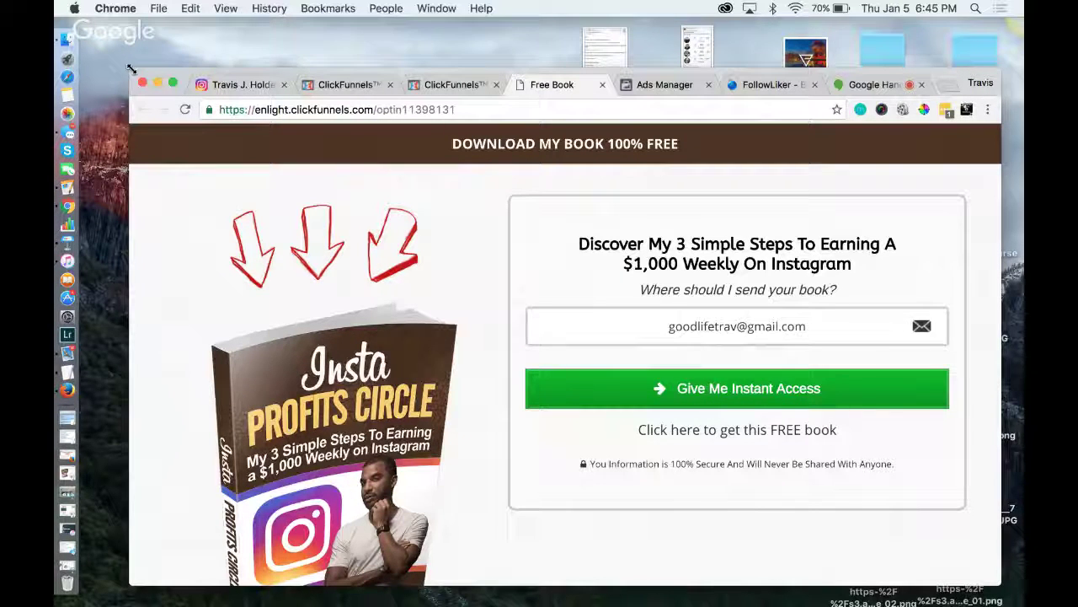
click(265, 83)
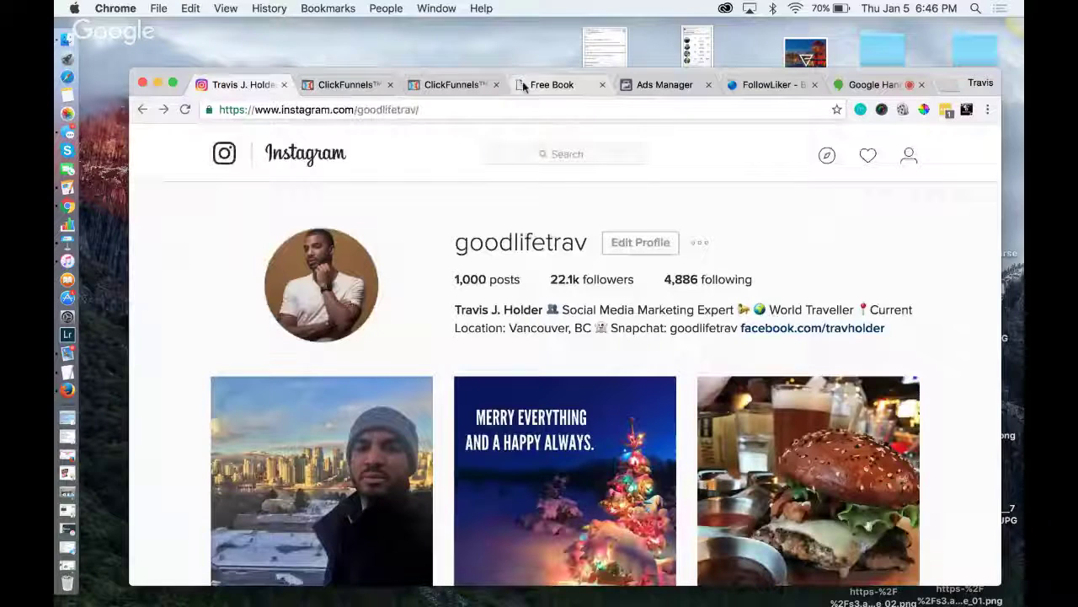
Look over the FollowLiker home page with its social media automation products and close that page
click(765, 87)
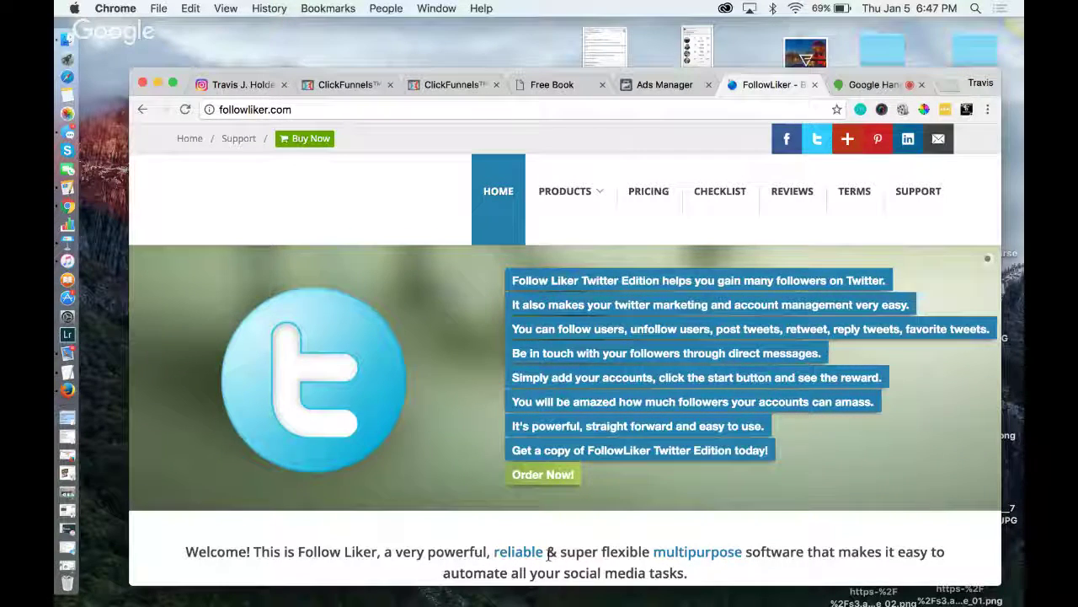
scroll(548, 553, down, 3)
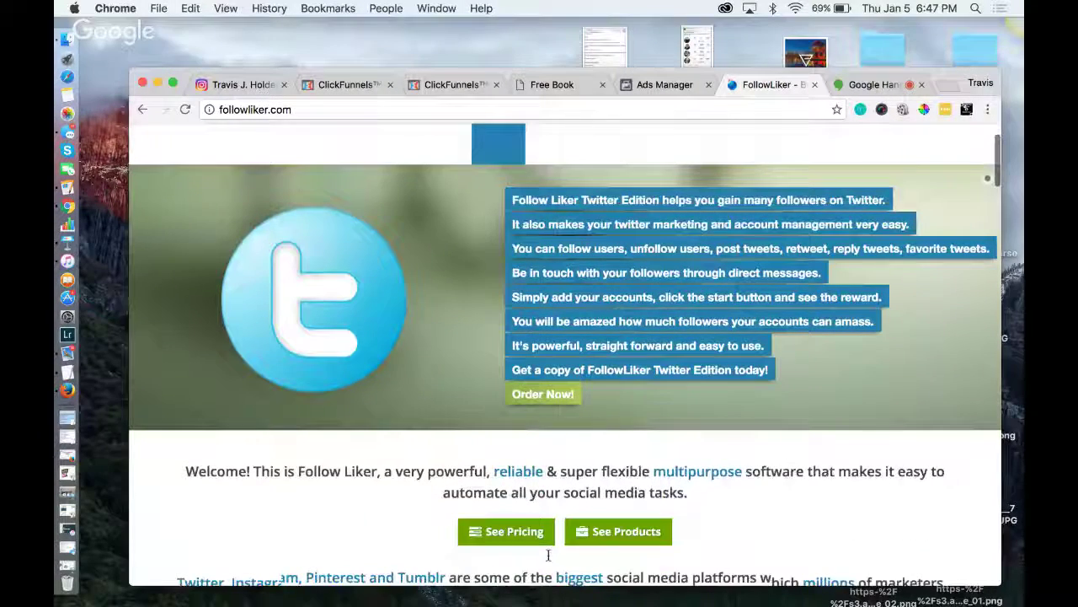
scroll(549, 553, up, 3)
scroll(549, 554, down, 7)
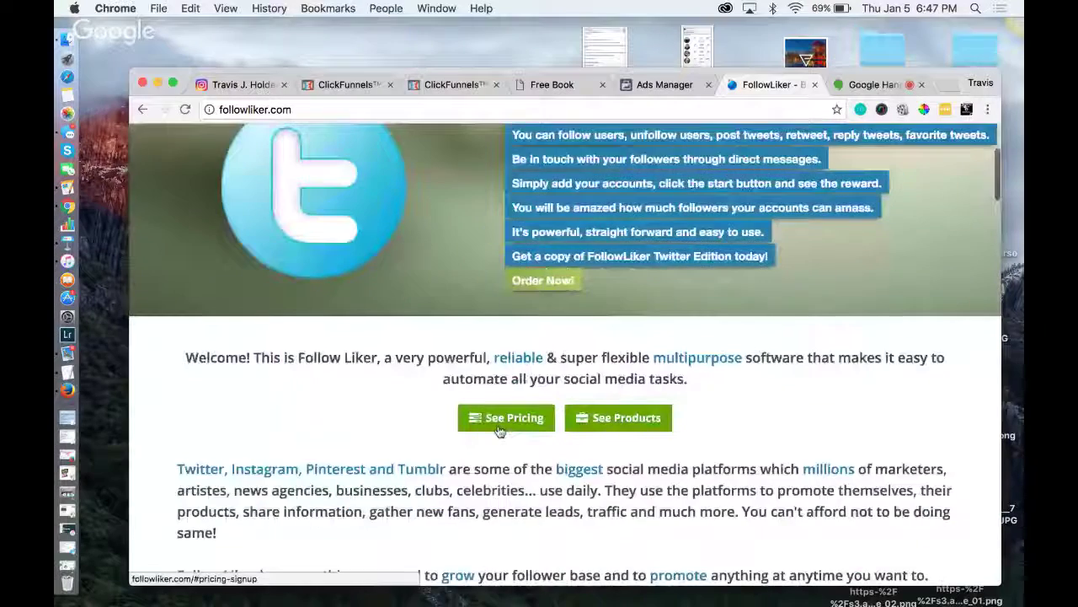
scroll(755, 455, up, 3)
scroll(755, 455, up, 5)
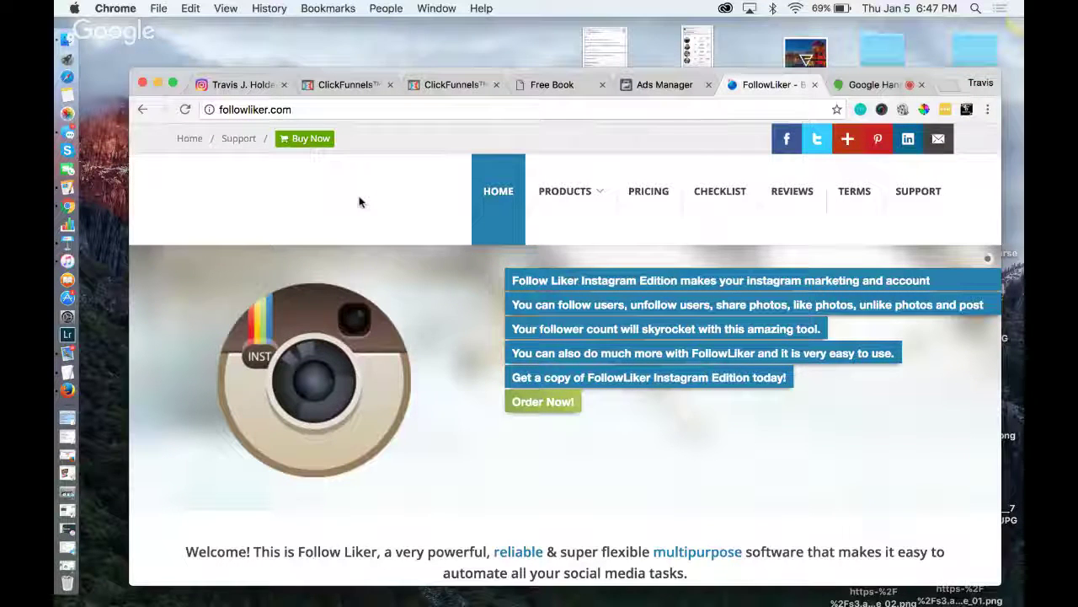
click(815, 84)
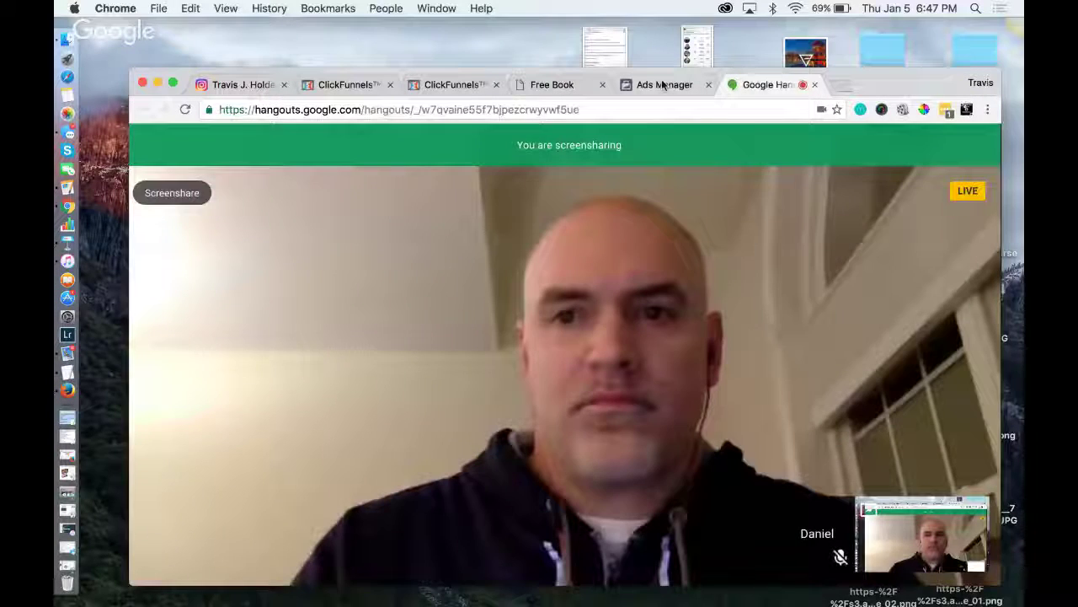
Bring up the Instagram 101 Webinar presentation in Keynote to check the training topics and minimize it
click(662, 84)
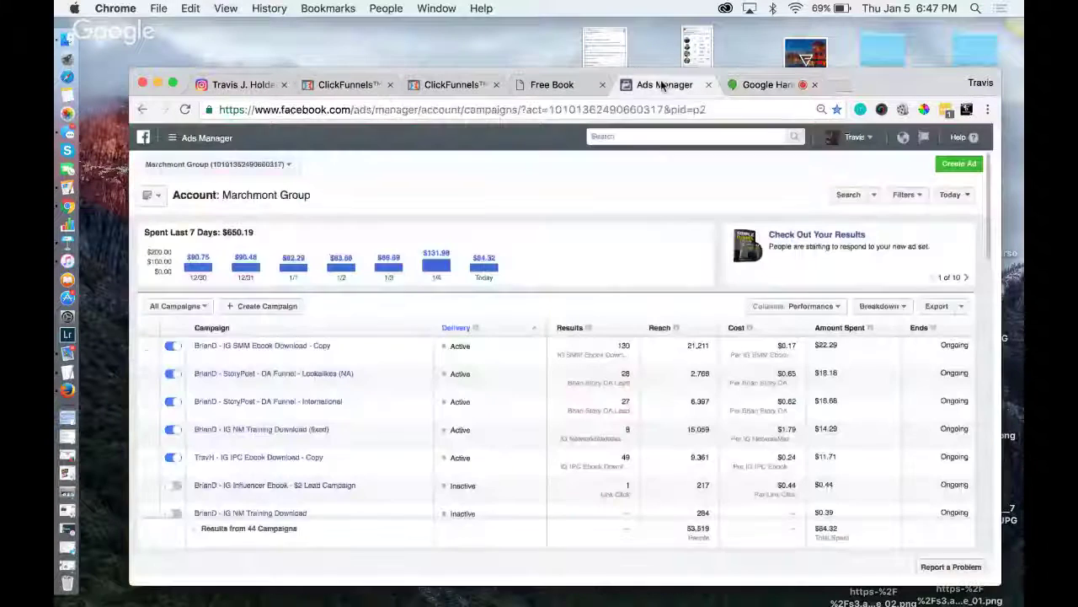
click(552, 84)
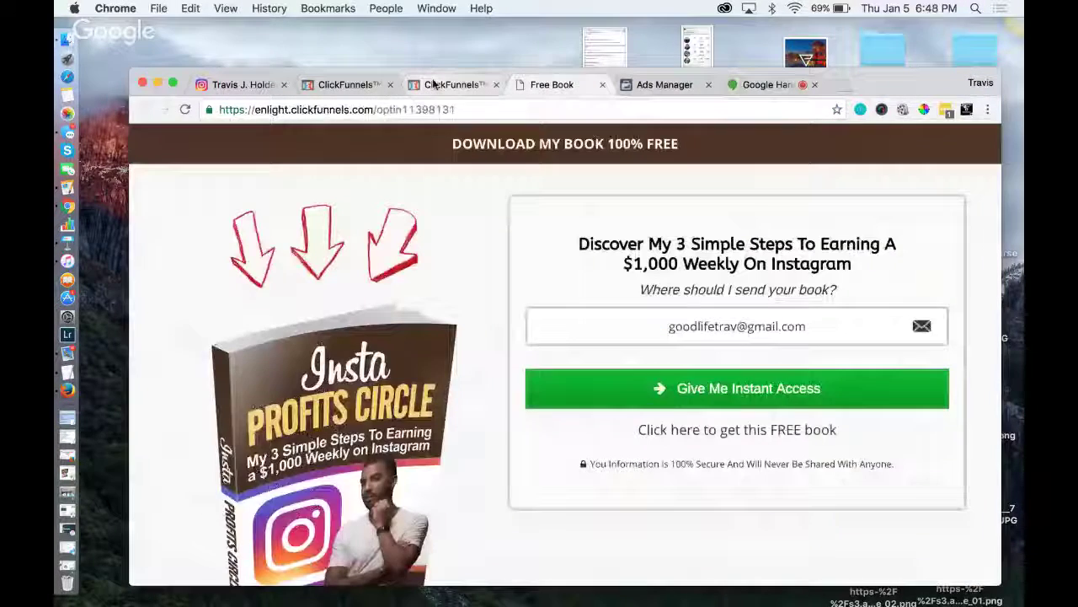
right_click(67, 168)
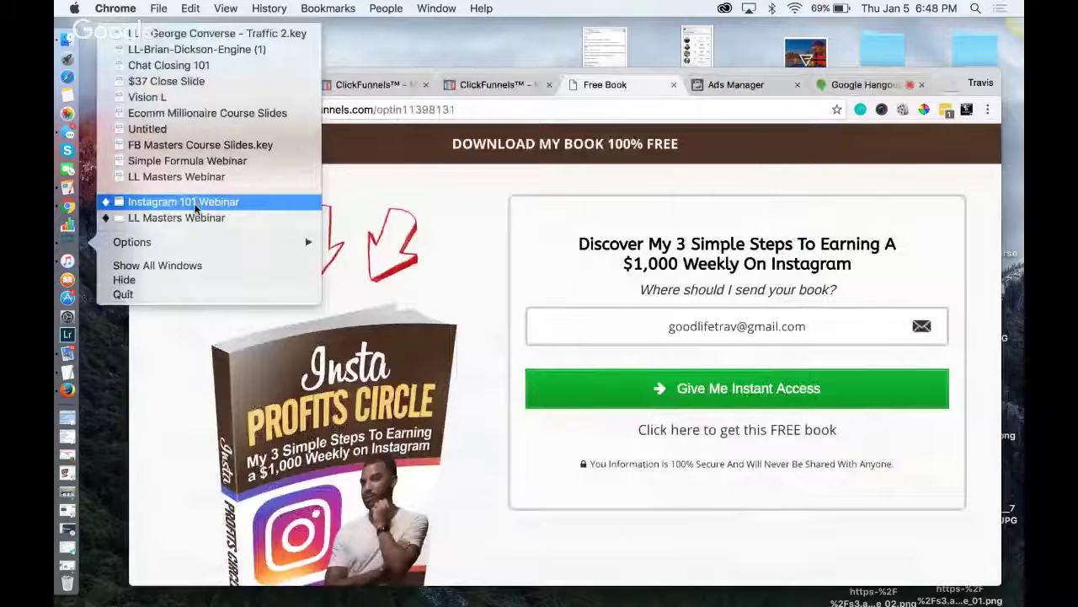
click(195, 209)
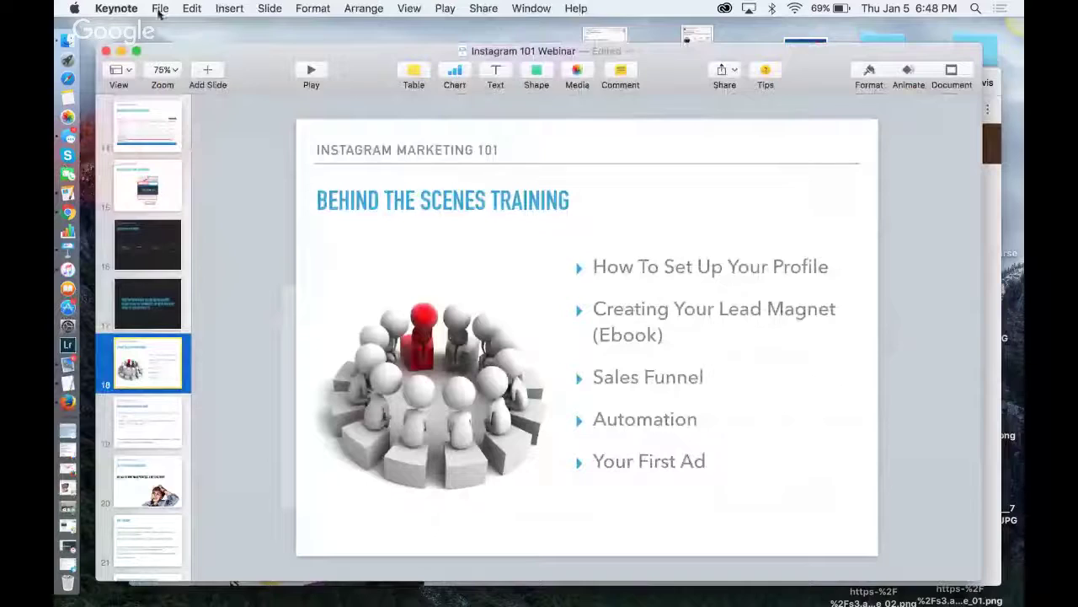
click(122, 52)
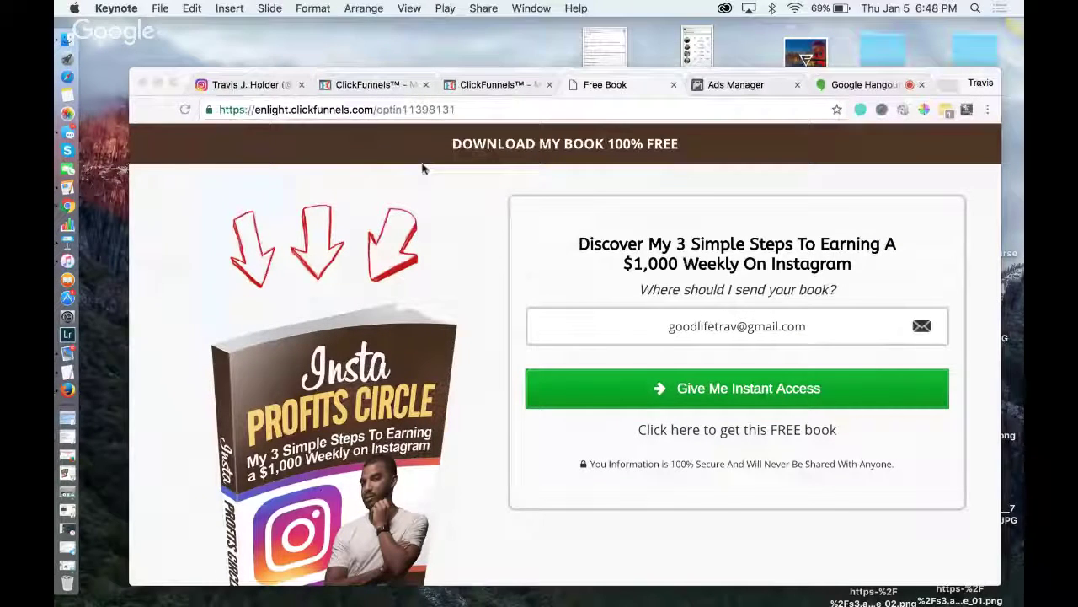
Return to Chrome and review the Instagram profile, the ClickFunnels funnel list and the funnel's Thank You step overview
click(295, 111)
click(252, 85)
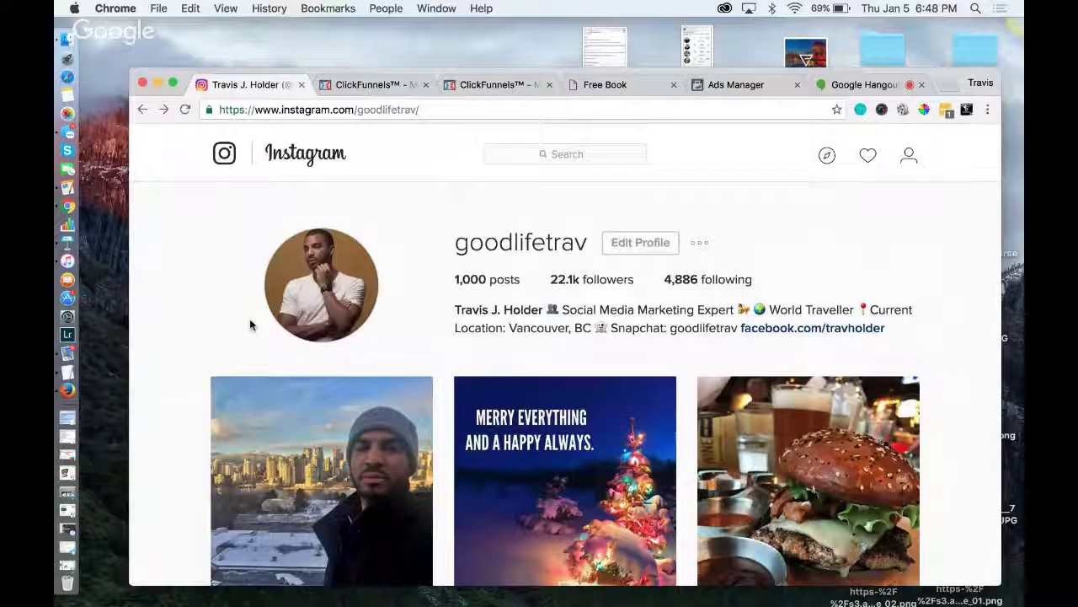
click(353, 86)
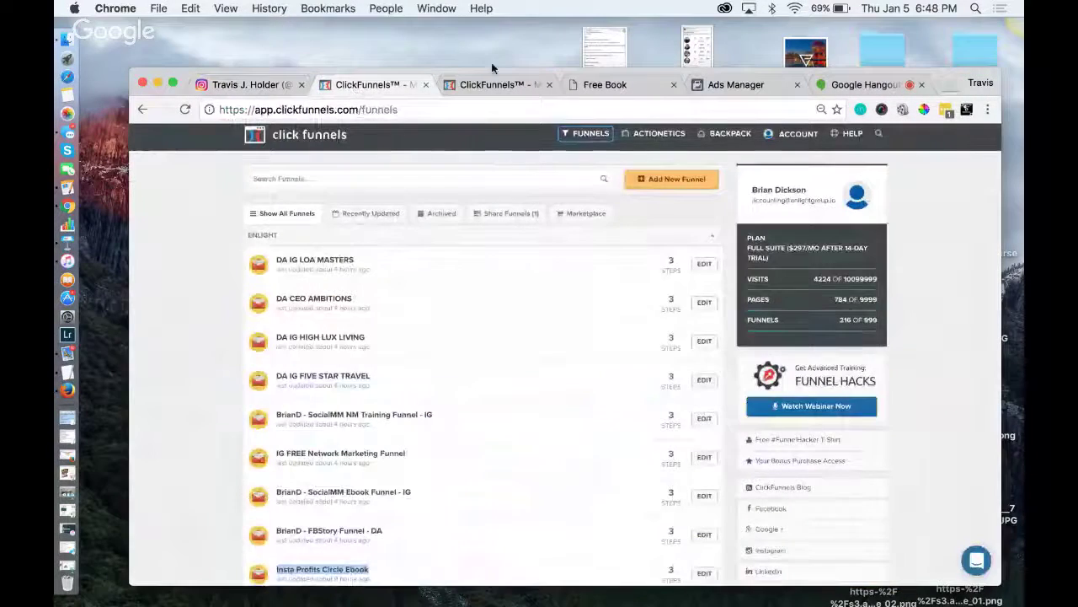
key(ctrl+Tab)
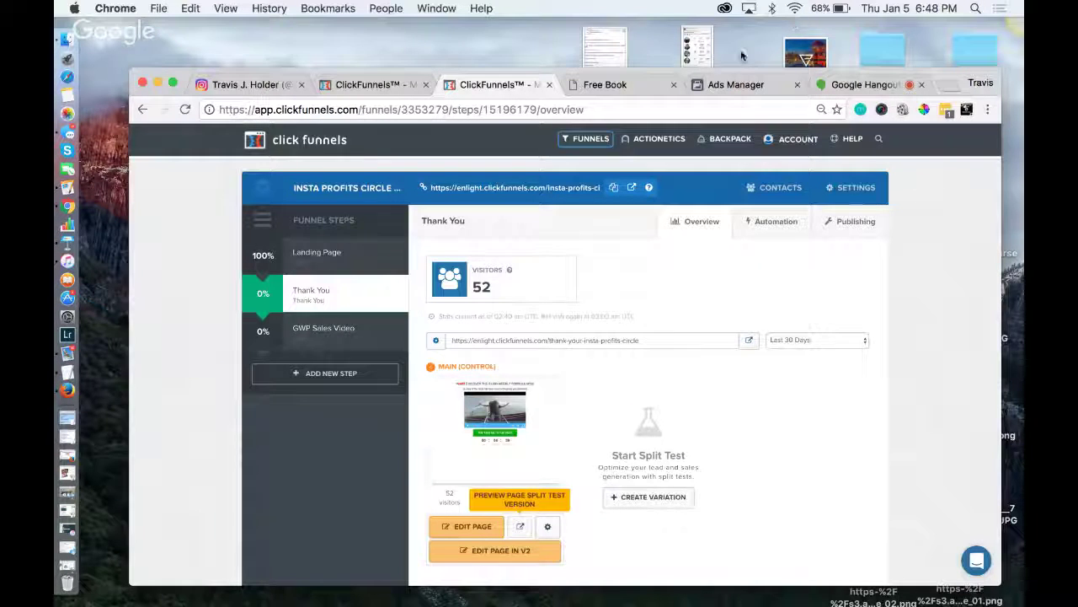
Open the Facebook Ads Manager campaign list, reload its data and enlarge the page for easier reading
click(721, 85)
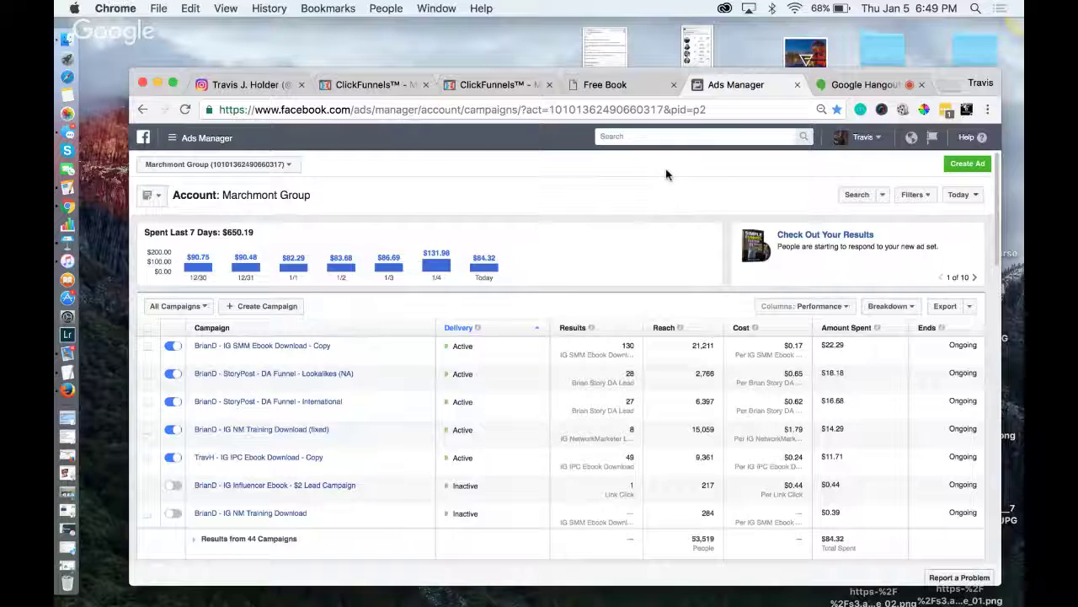
click(185, 110)
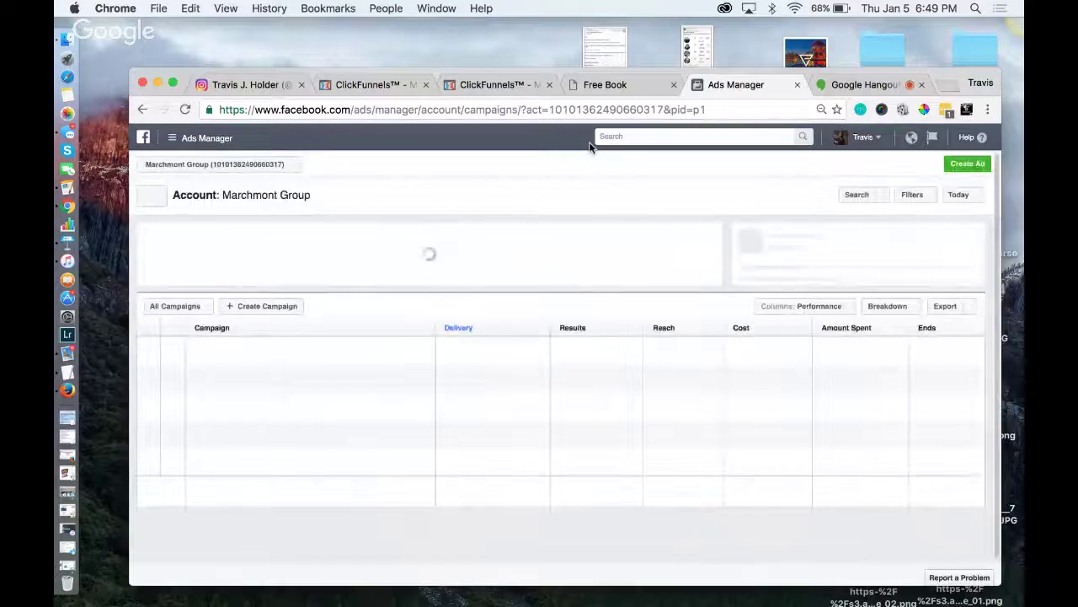
click(986, 110)
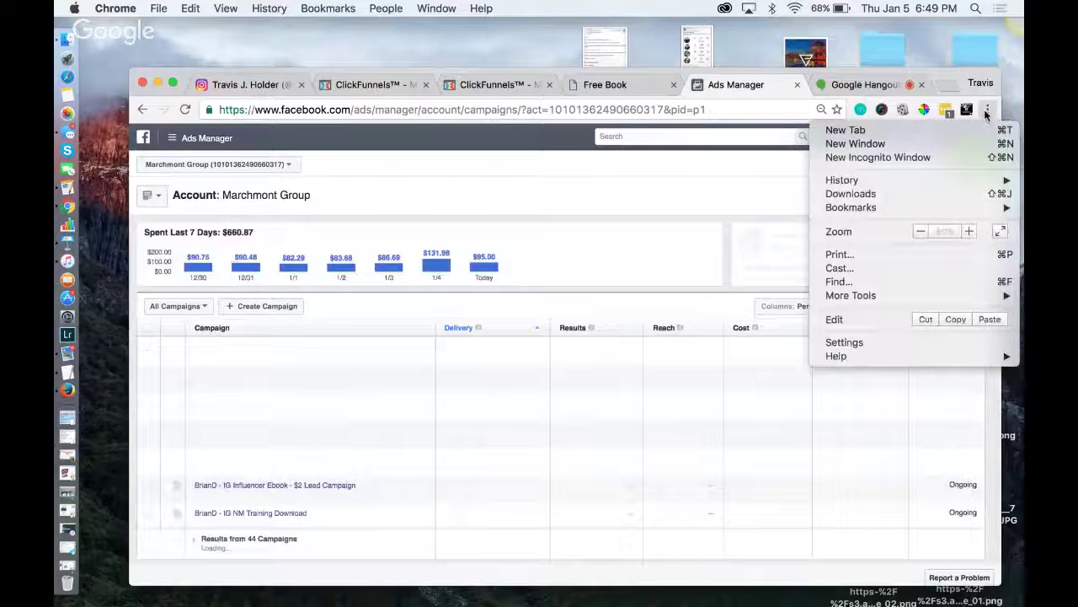
click(969, 232)
click(969, 232)
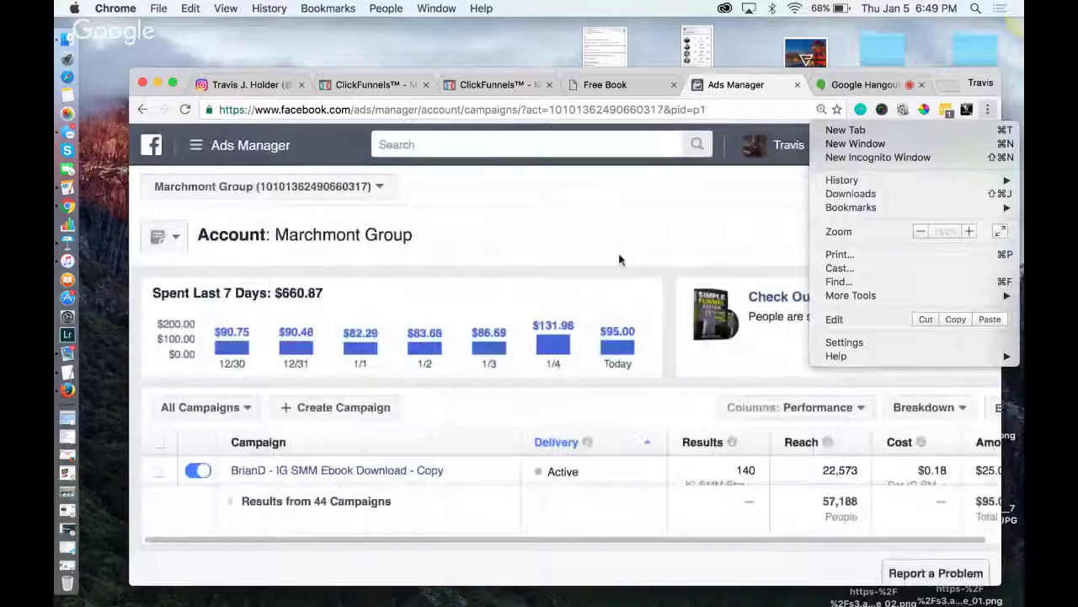
click(620, 260)
Examine the results, reach and cost per result of the ebook and funnel campaigns in the campaign table
scroll(653, 421, down, 3)
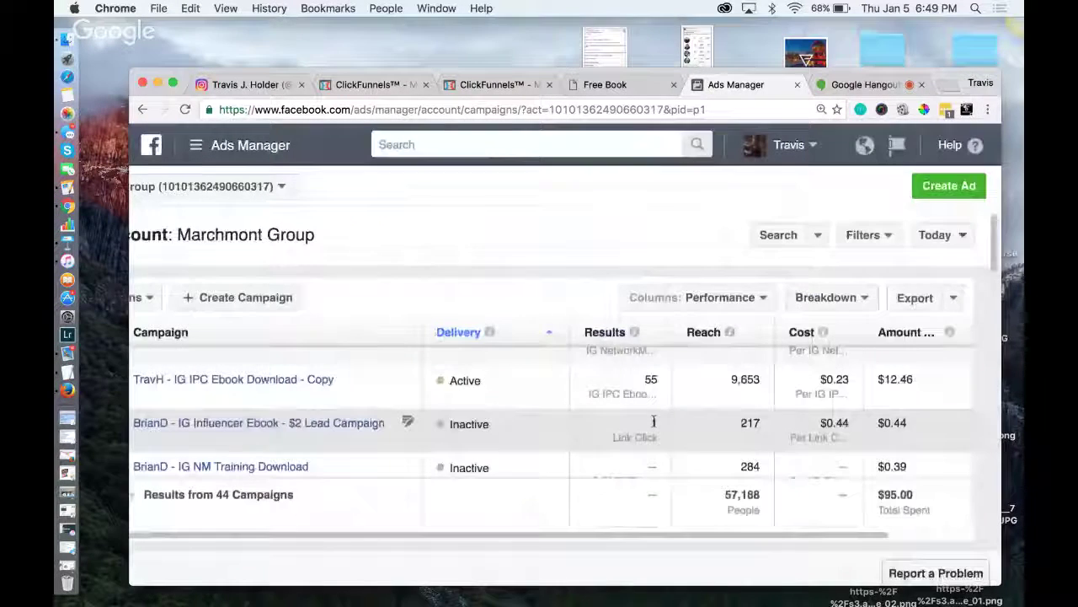
scroll(831, 419, up, 2)
mouse_move(641, 408)
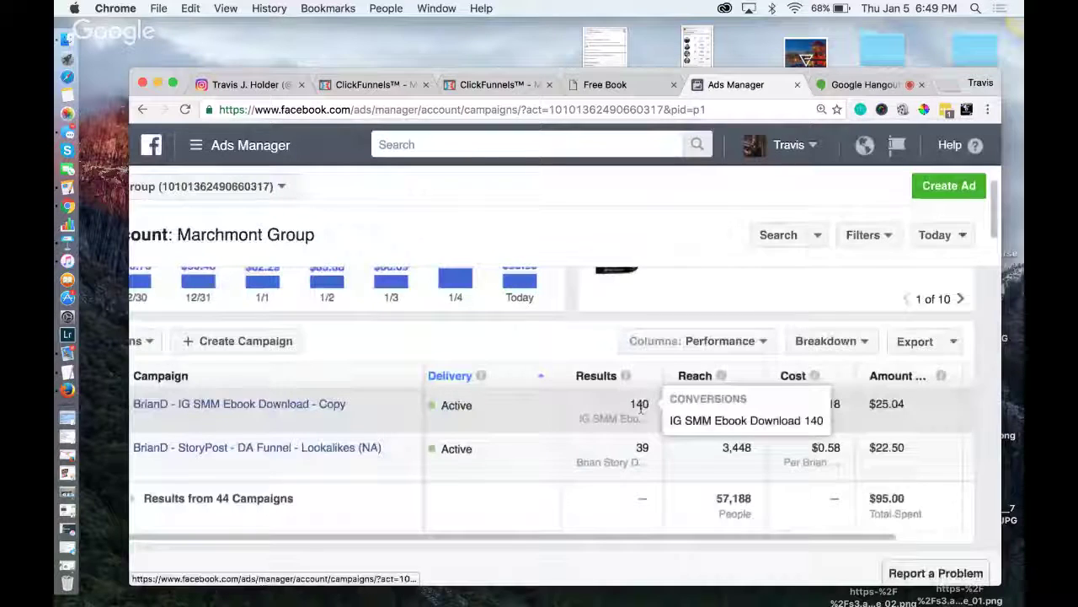
scroll(780, 453, down, 2)
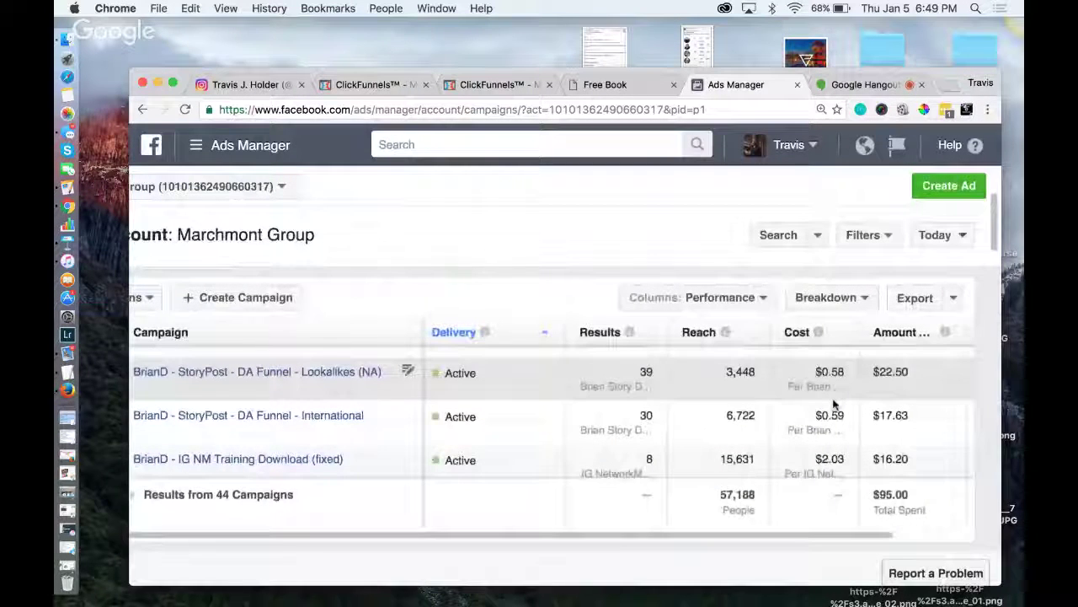
scroll(834, 405, down, 2)
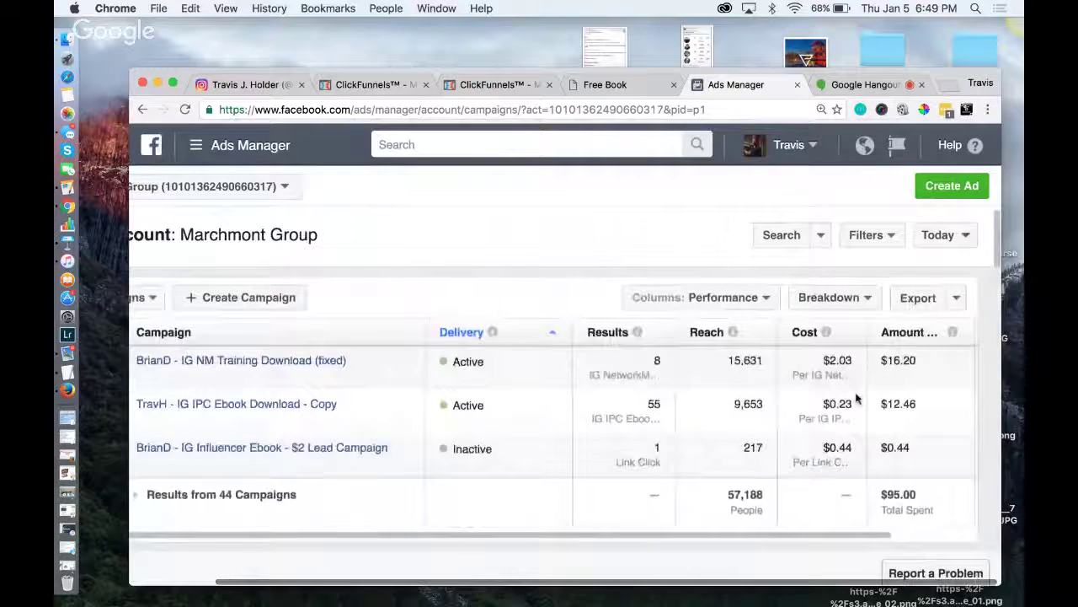
scroll(857, 390, down, 1)
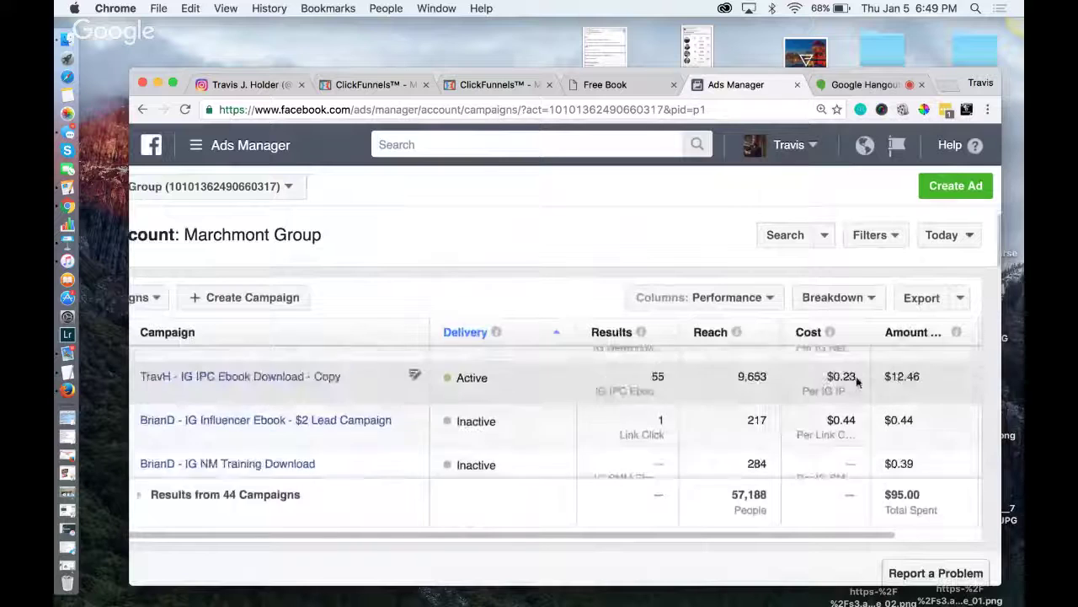
scroll(851, 379, up, 1)
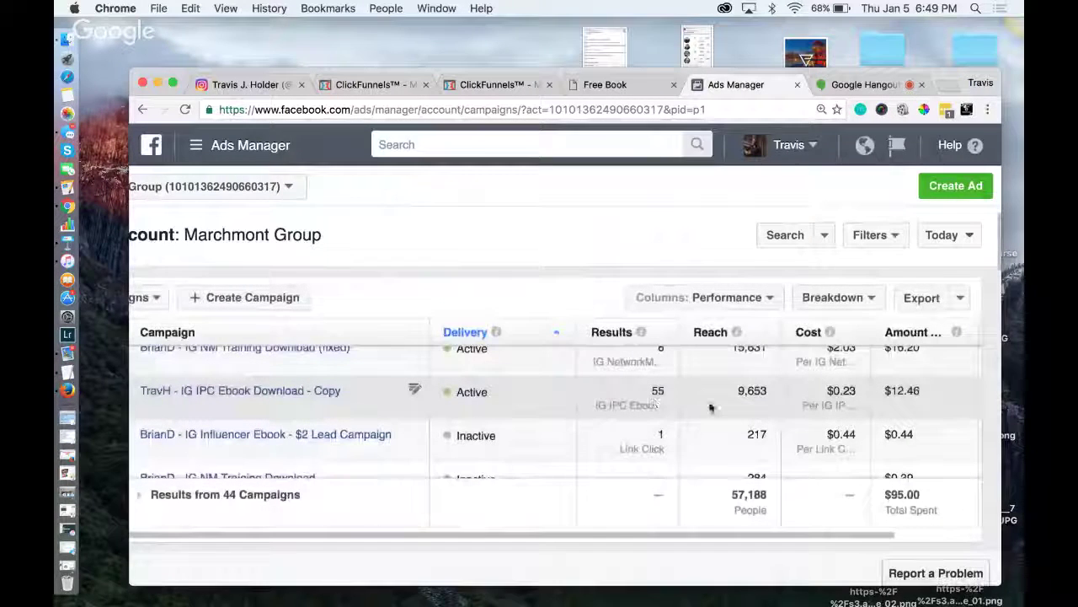
scroll(710, 407, up, 3)
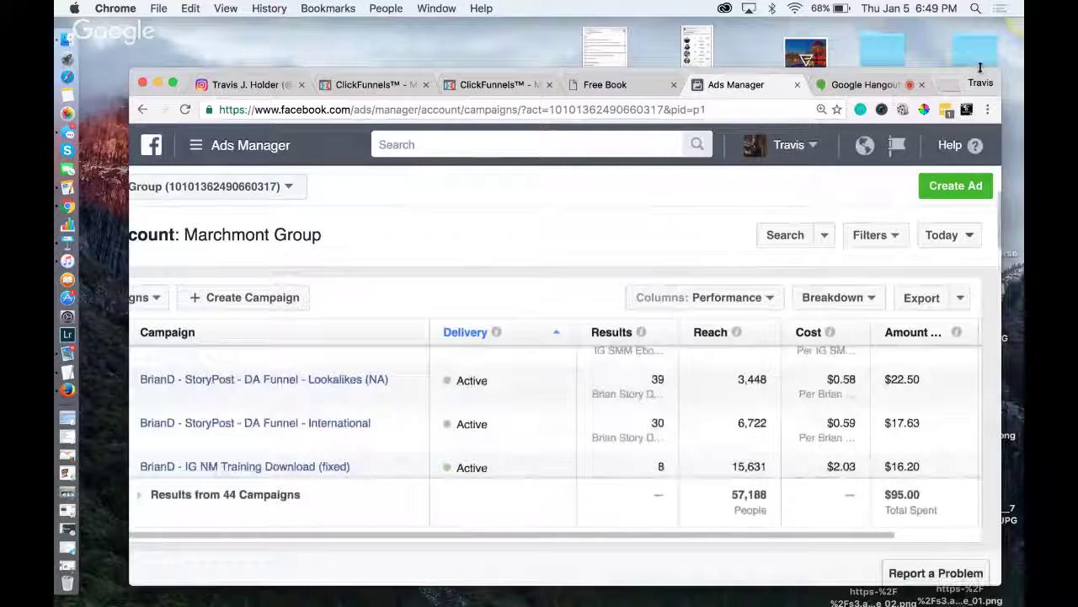
Reduce the page magnification and start creating a new ad with the "Boost your posts" objective
click(988, 109)
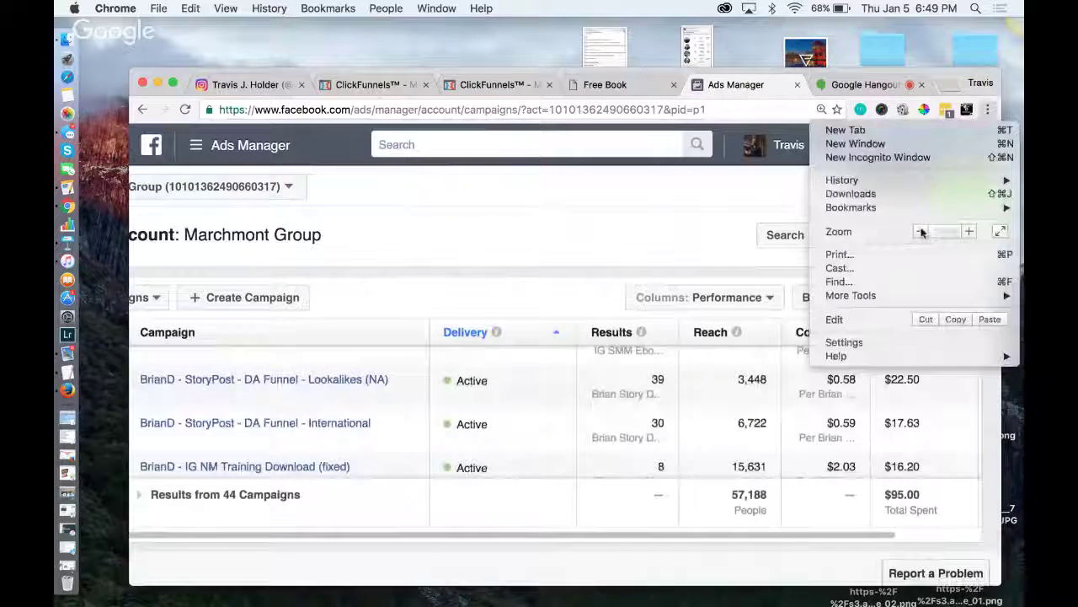
click(921, 232)
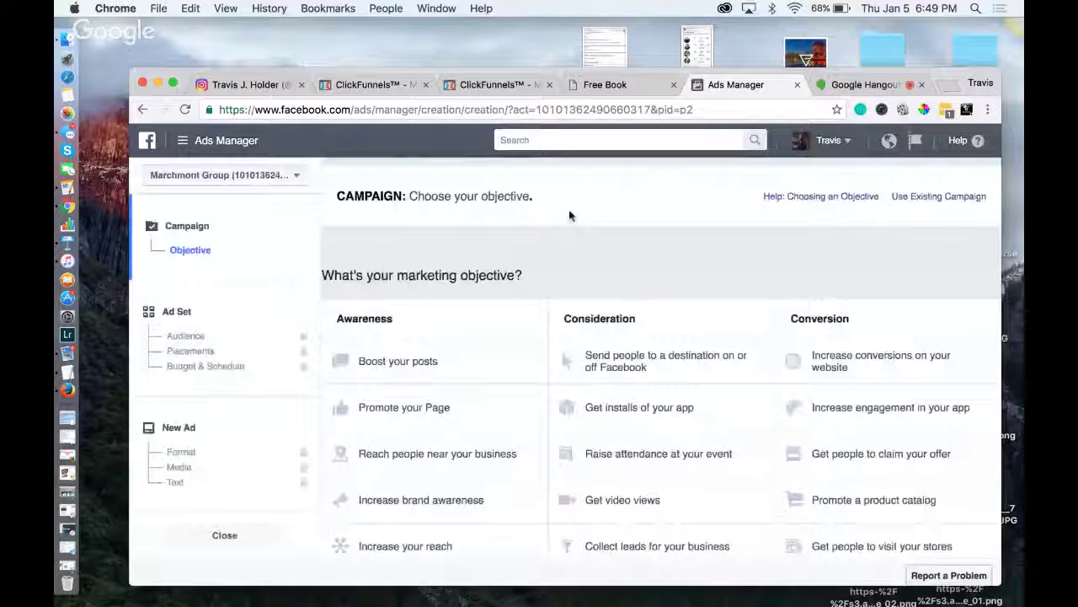
scroll(428, 375, down, 1)
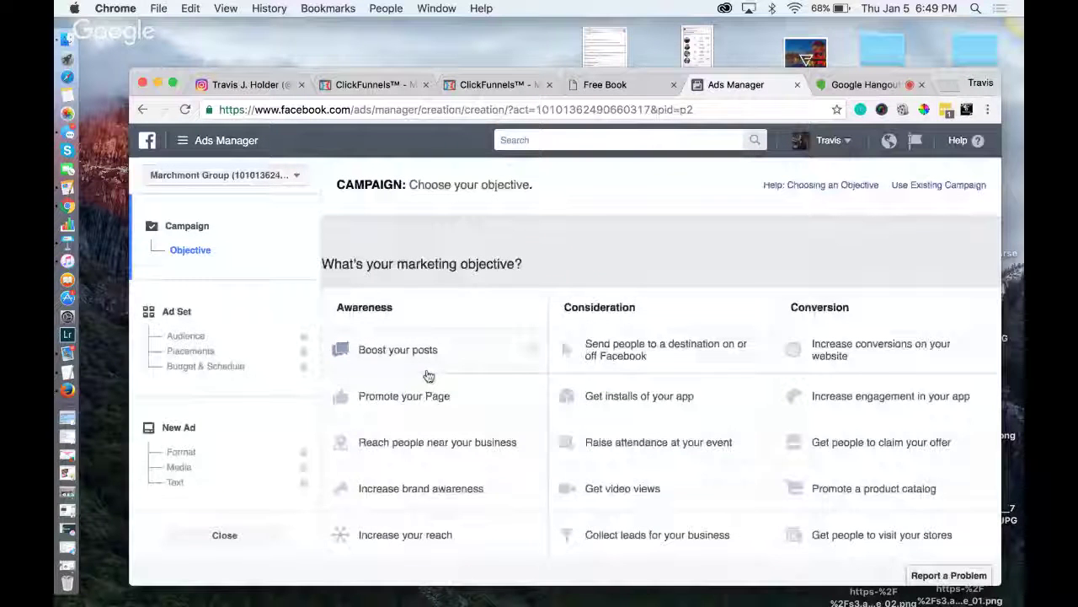
click(428, 372)
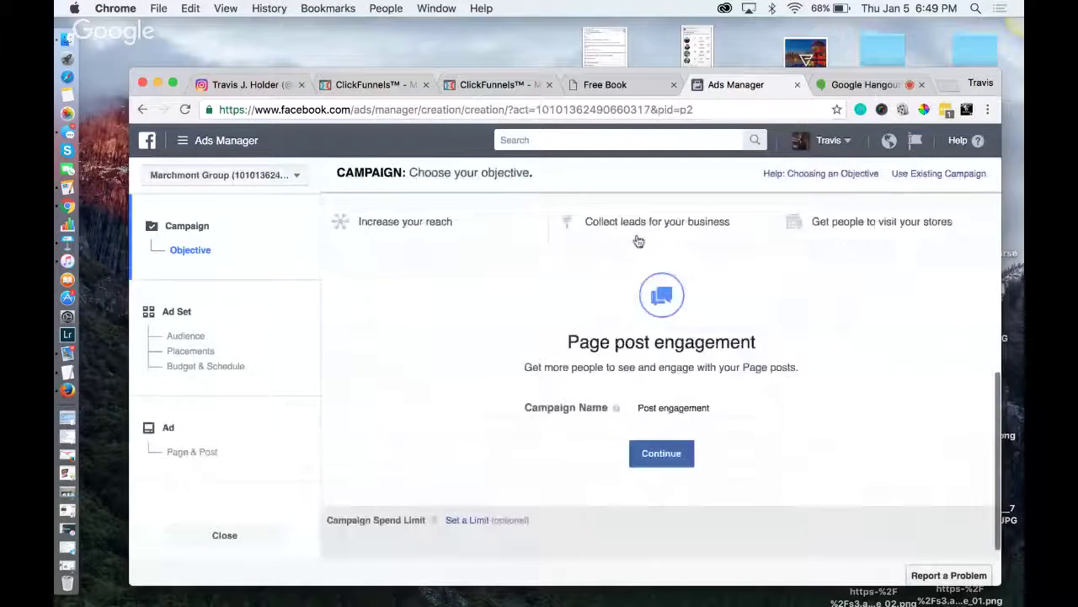
Name the post engagement campaign "IG Ebook Test" and continue to the ad set settings
triple_click(712, 409)
text(IG )
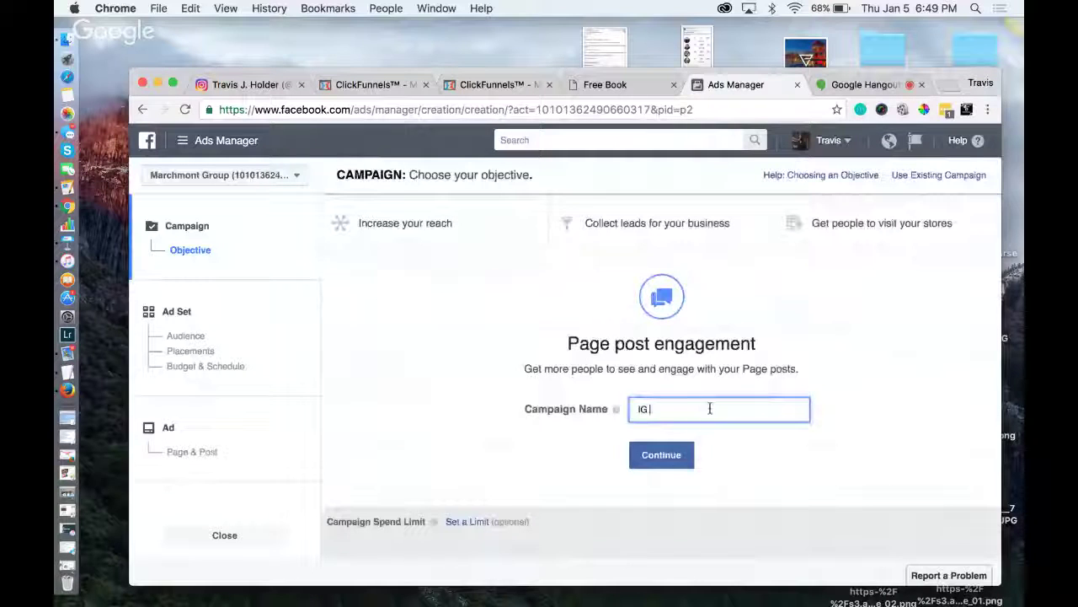
text(Ebook Test)
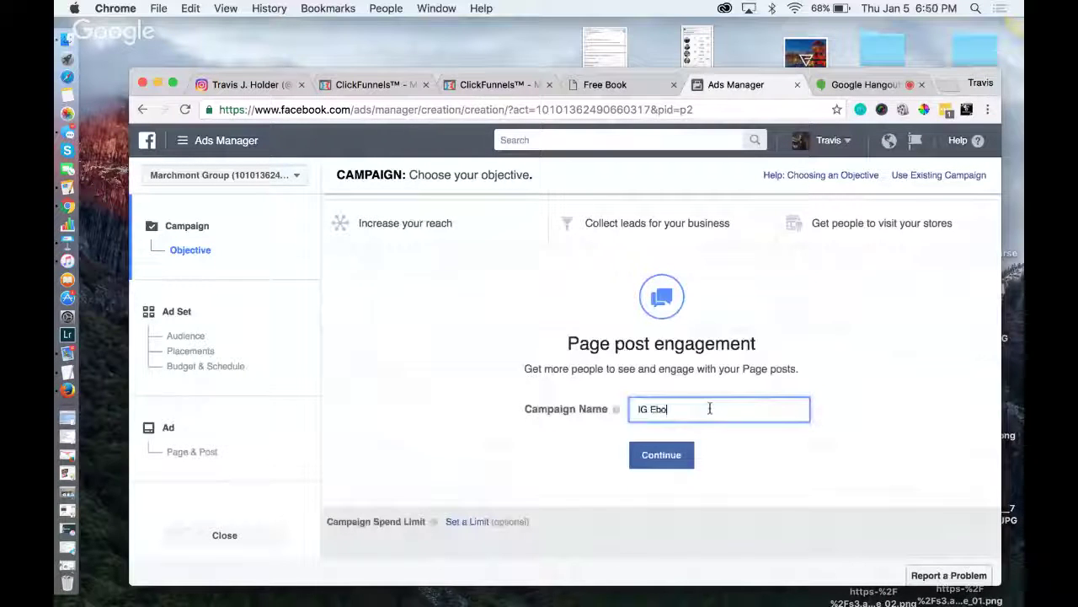
click(677, 461)
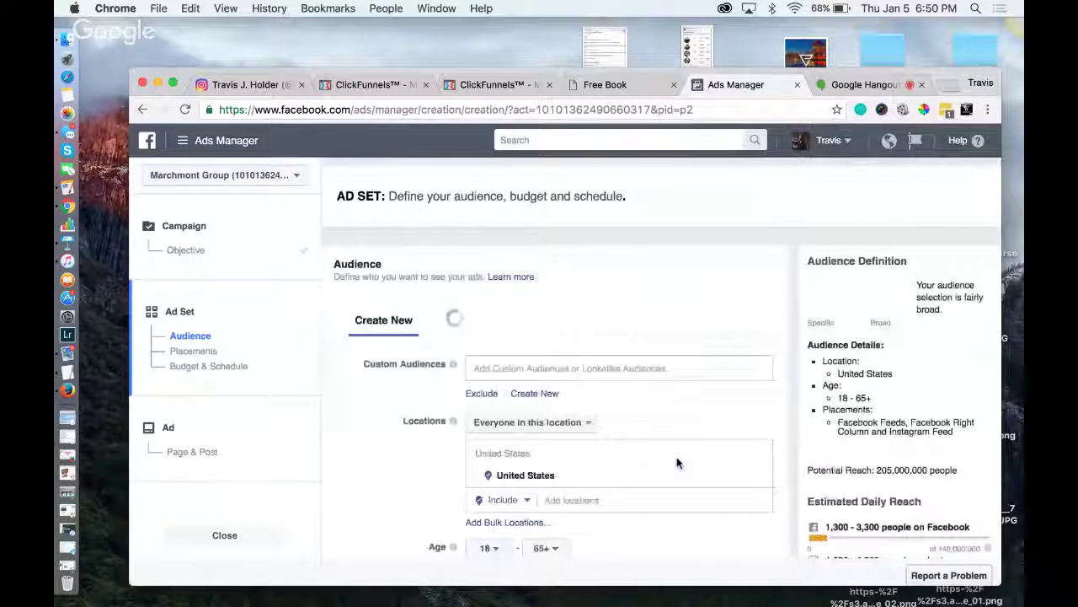
Add the country Canada to the ad set's included audience locations alongside the United States
scroll(360, 443, down, 2)
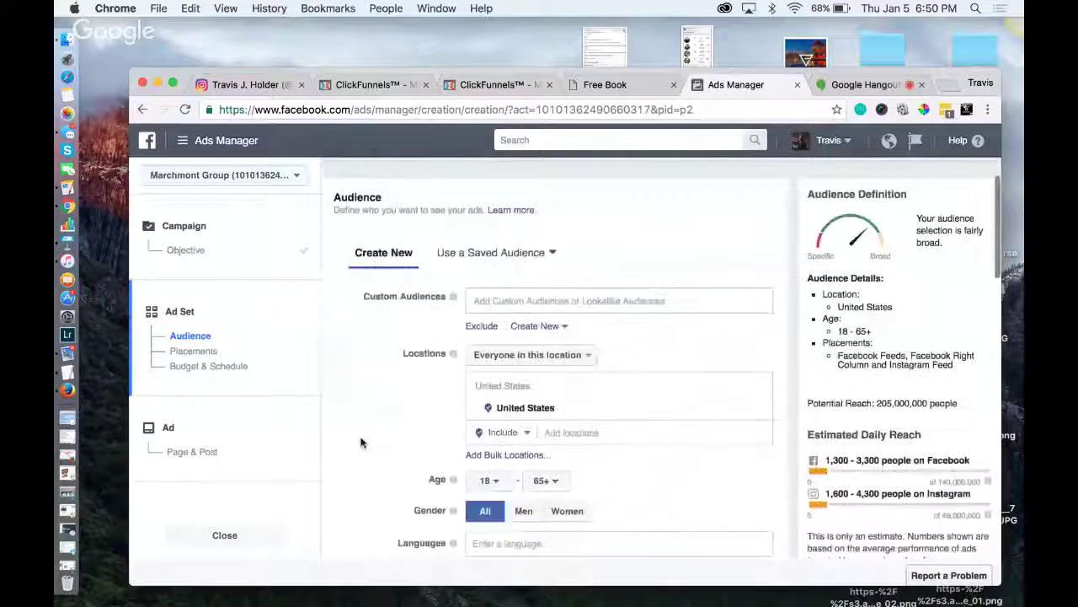
scroll(361, 442, down, 1)
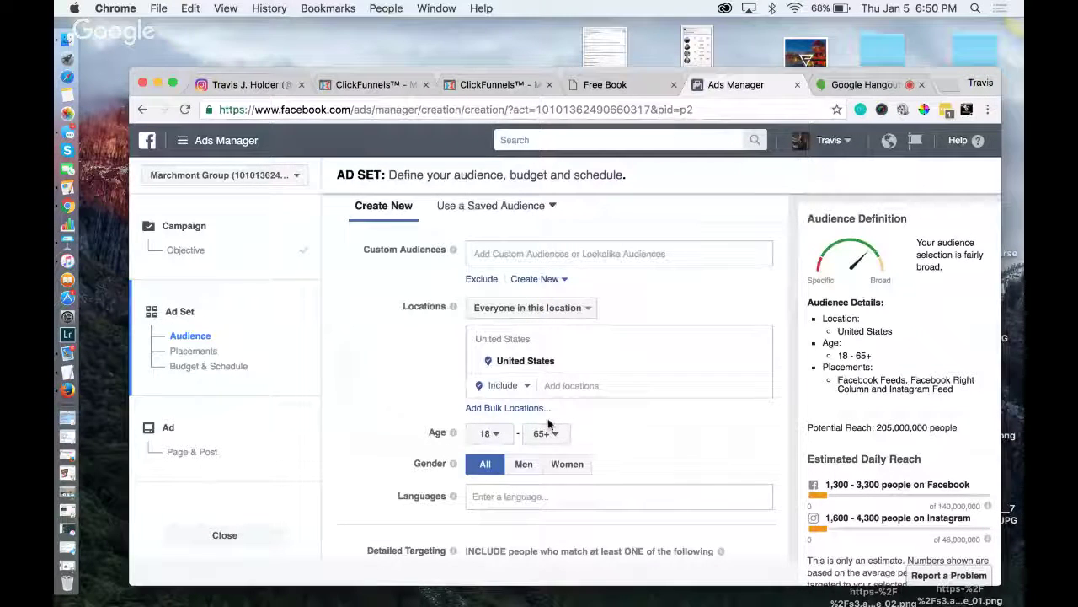
click(591, 387)
text(Canad)
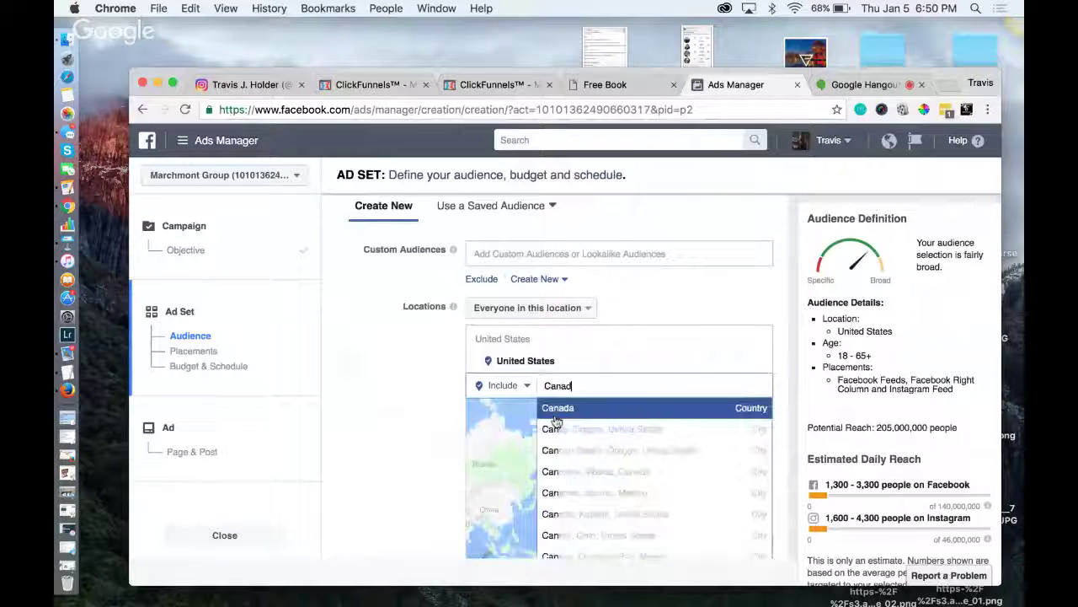
click(556, 411)
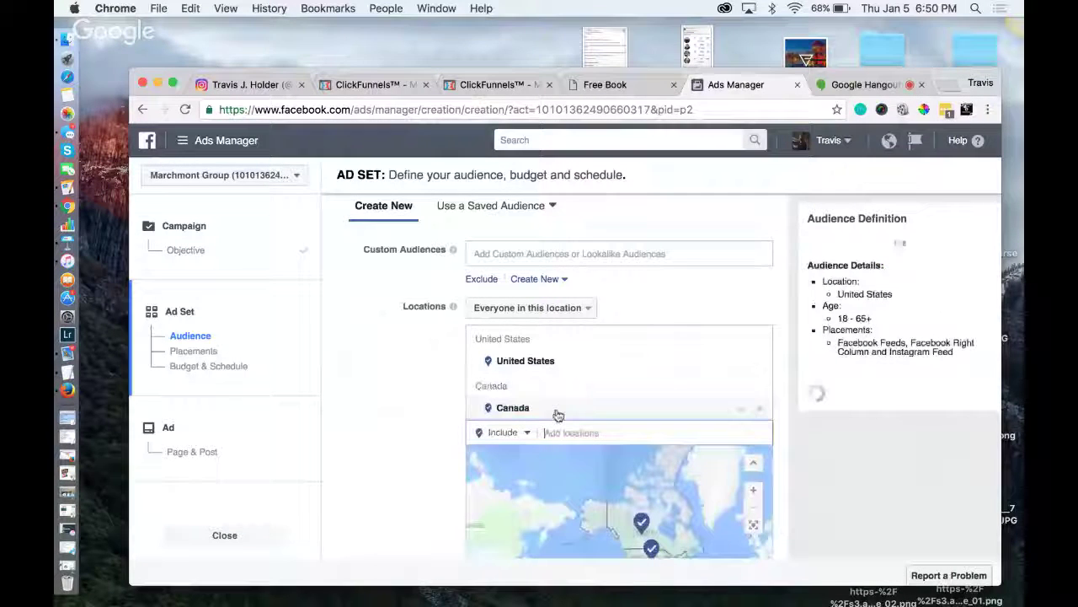
Set the ad set audience's language to English (All)
scroll(603, 380, down, 1)
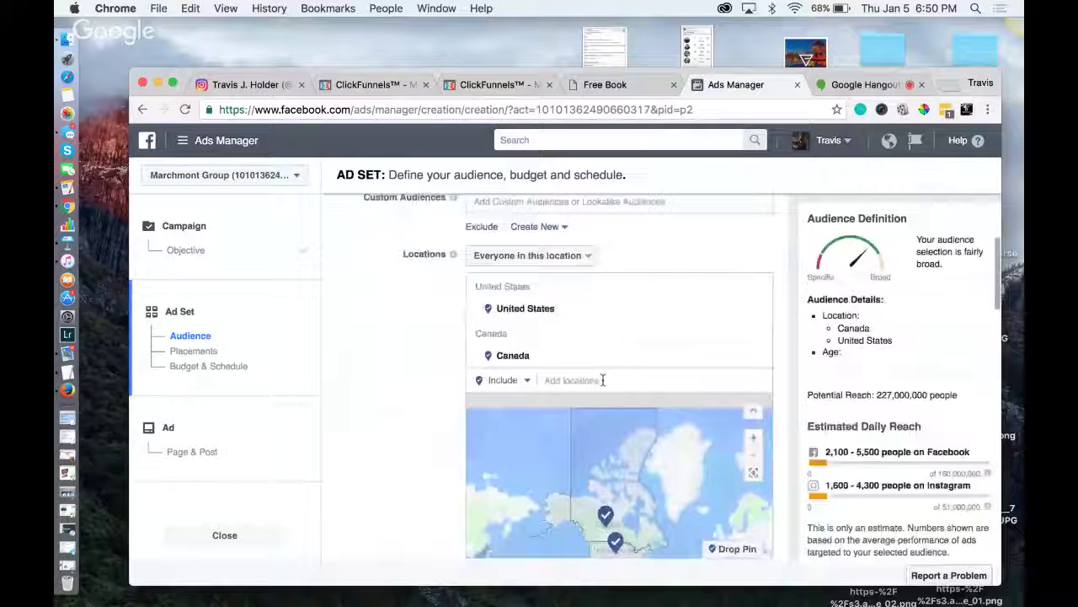
scroll(603, 380, down, 3)
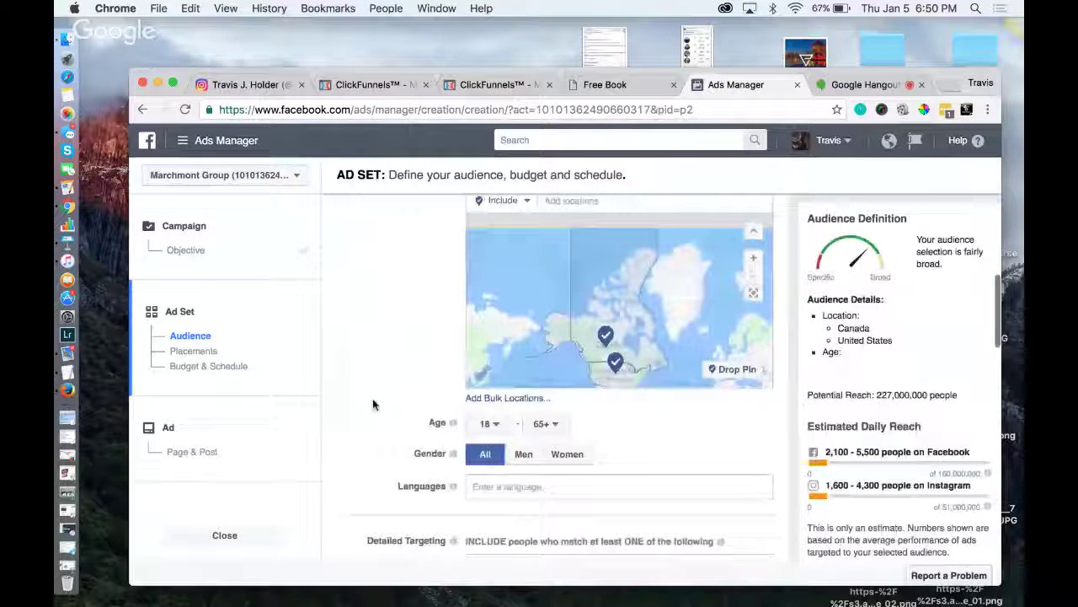
scroll(364, 445, down, 1)
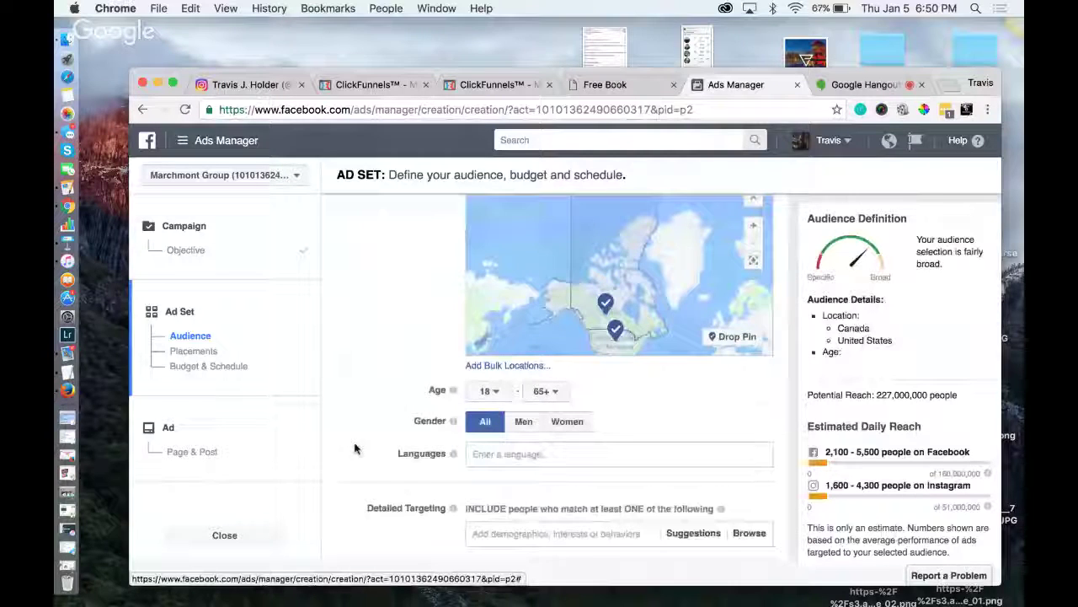
scroll(354, 445, down, 1)
click(517, 396)
text(enlg)
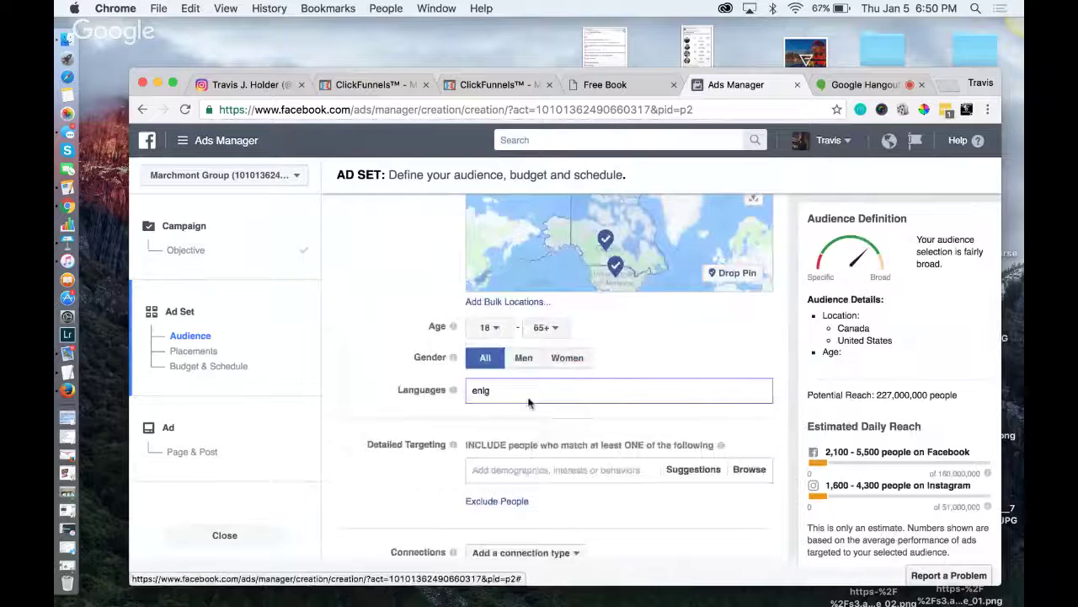
key(Return)
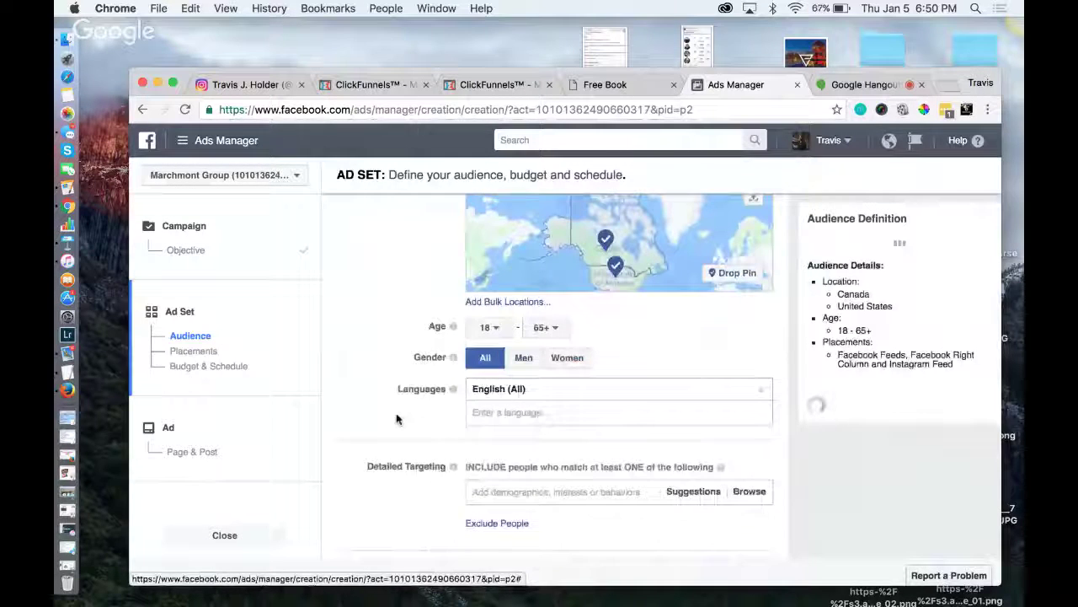
Add the interests Think and Grow Rich, Rich Dad Poor Dad, Napoleon Hill and Robert Kiyosaki to the detailed targeting
scroll(388, 418, down, 1)
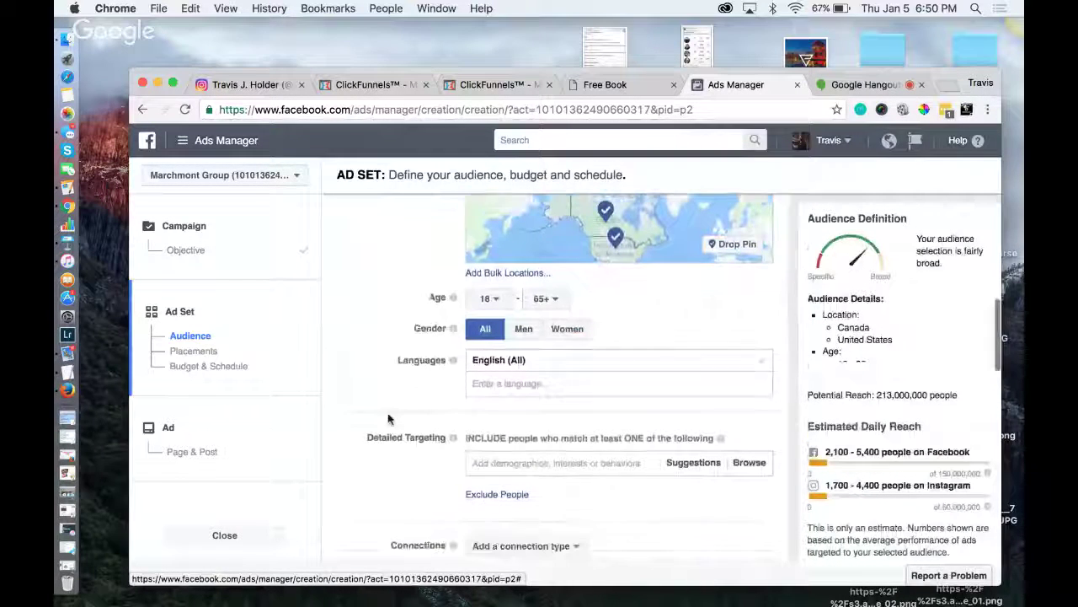
scroll(388, 419, down, 3)
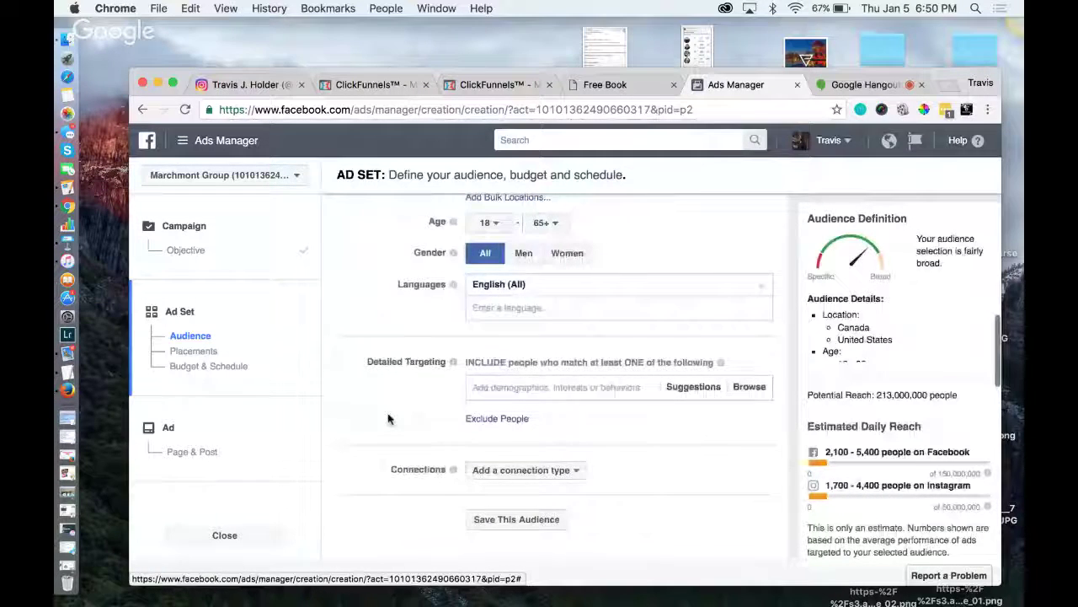
scroll(388, 419, down, 5)
scroll(388, 419, up, 3)
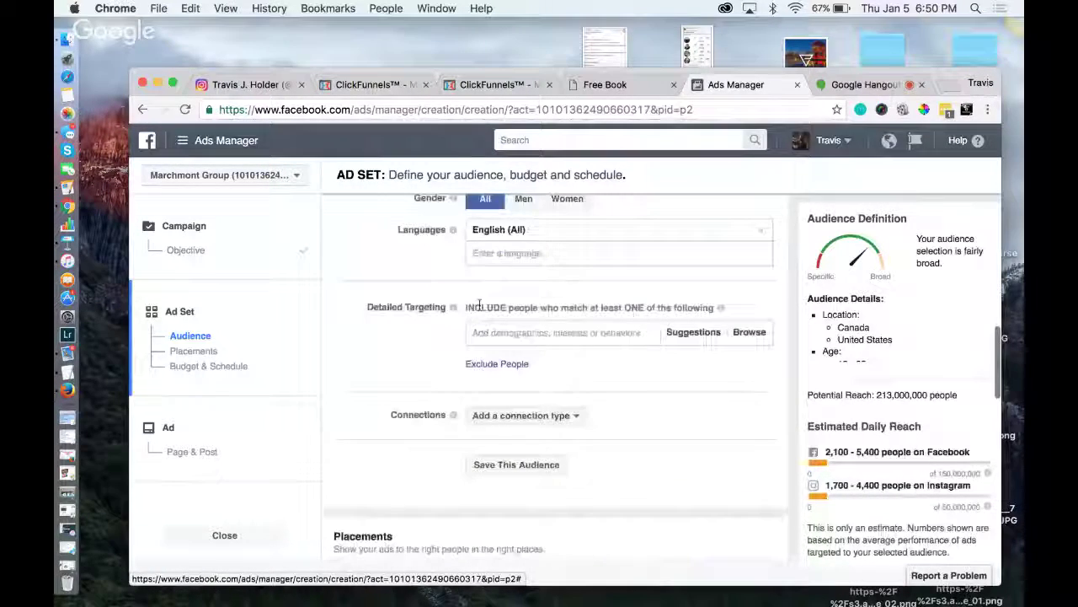
scroll(507, 369, up, 1)
click(507, 368)
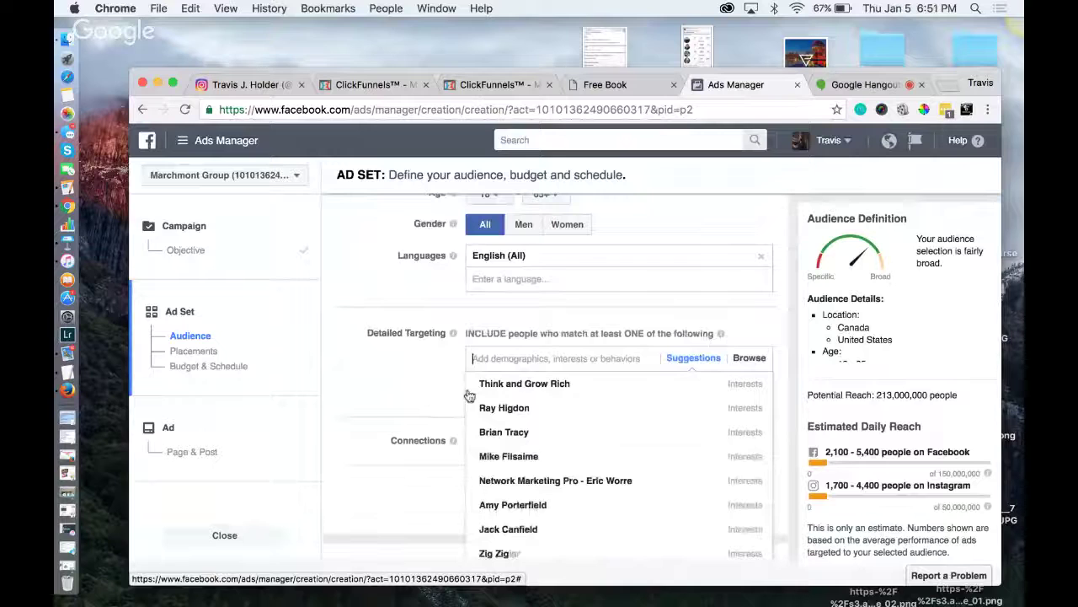
mouse_move(486, 393)
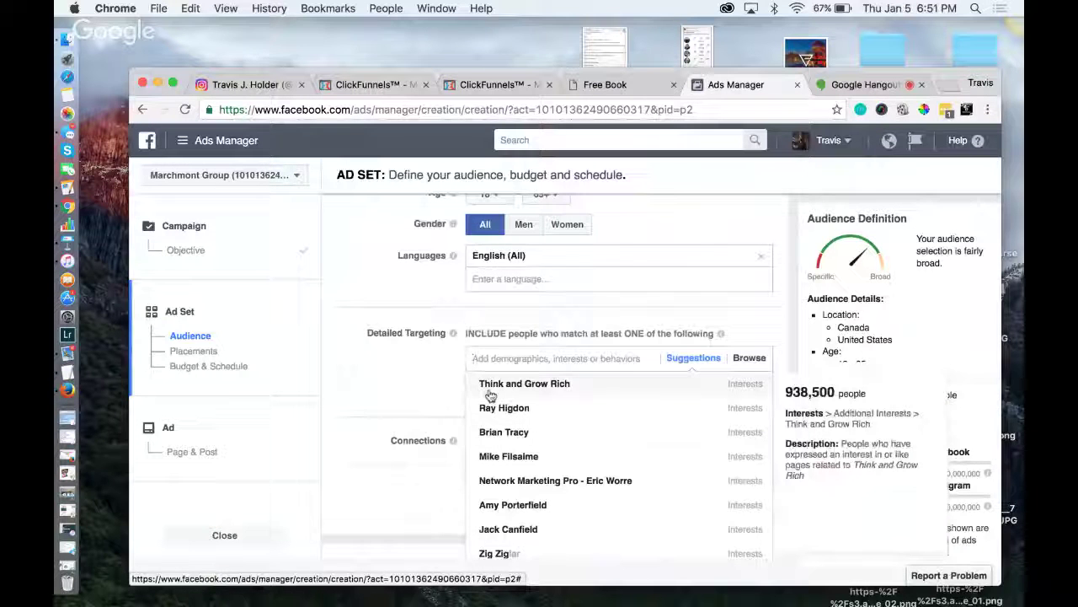
click(490, 393)
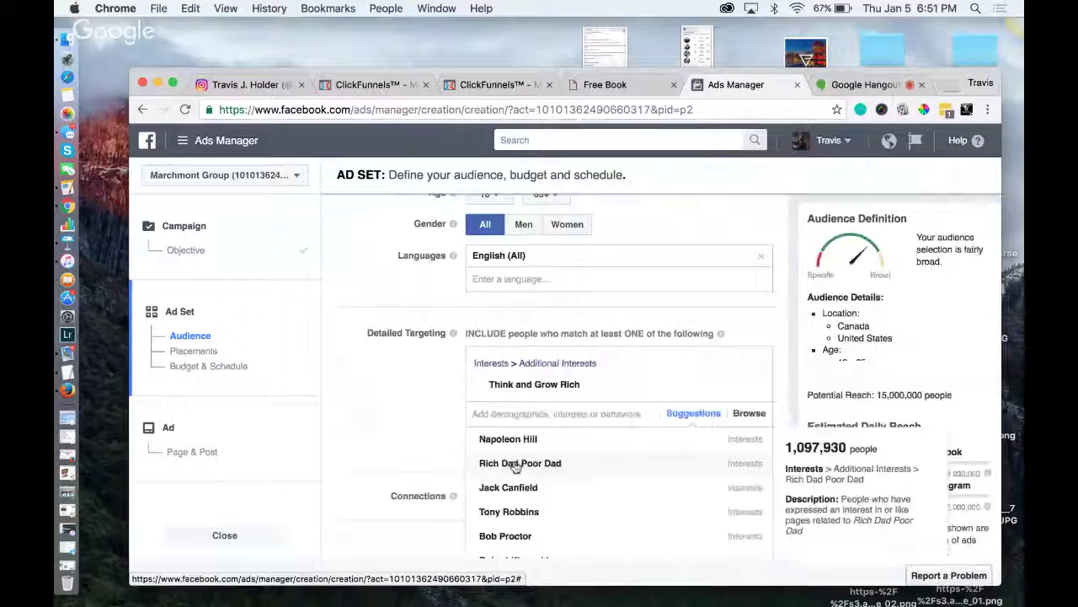
click(525, 472)
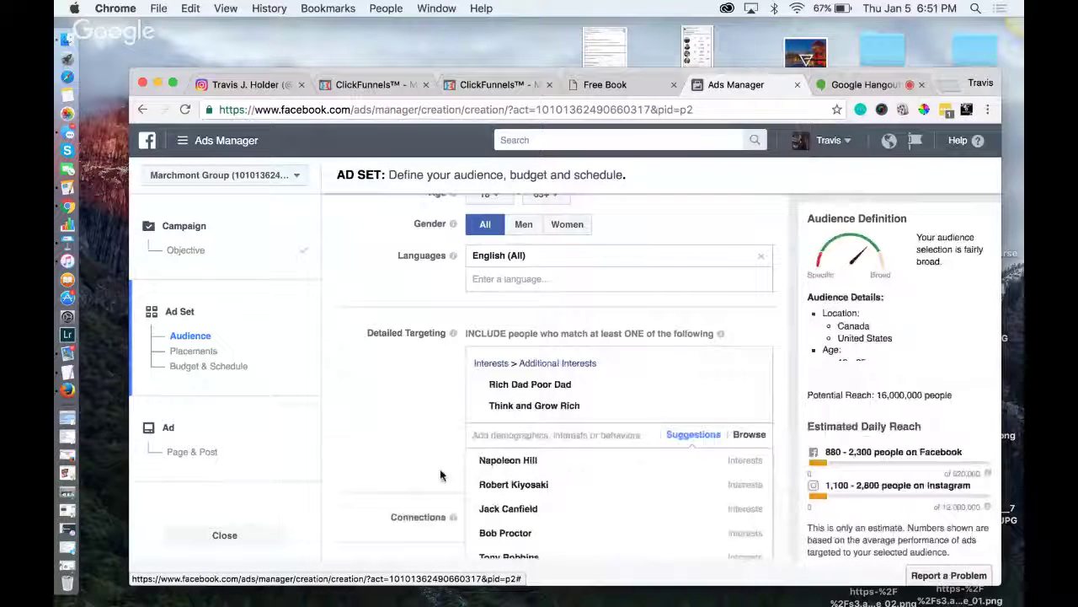
click(508, 460)
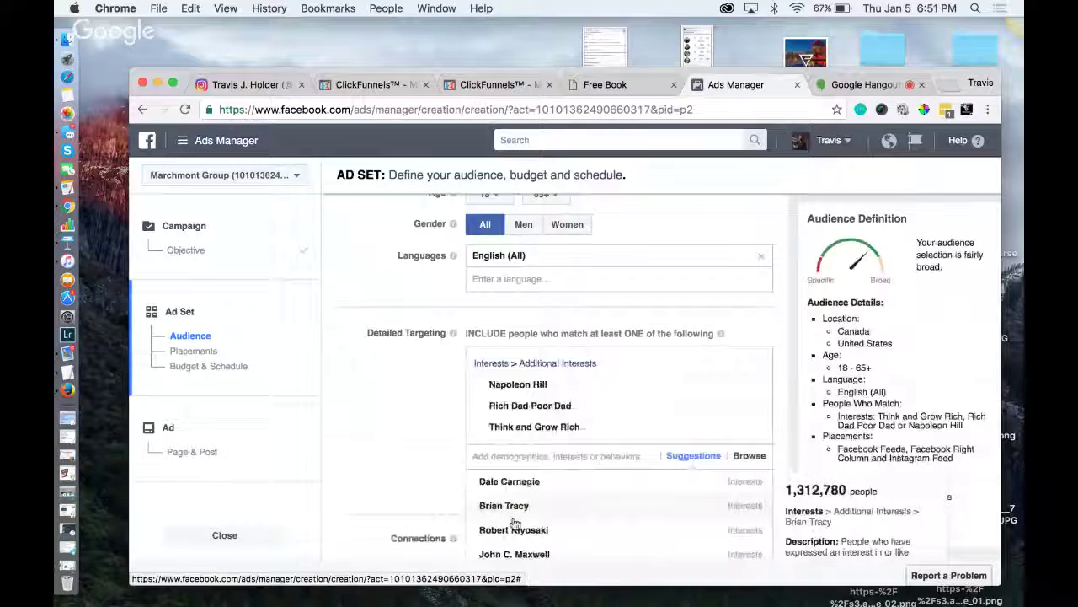
click(514, 529)
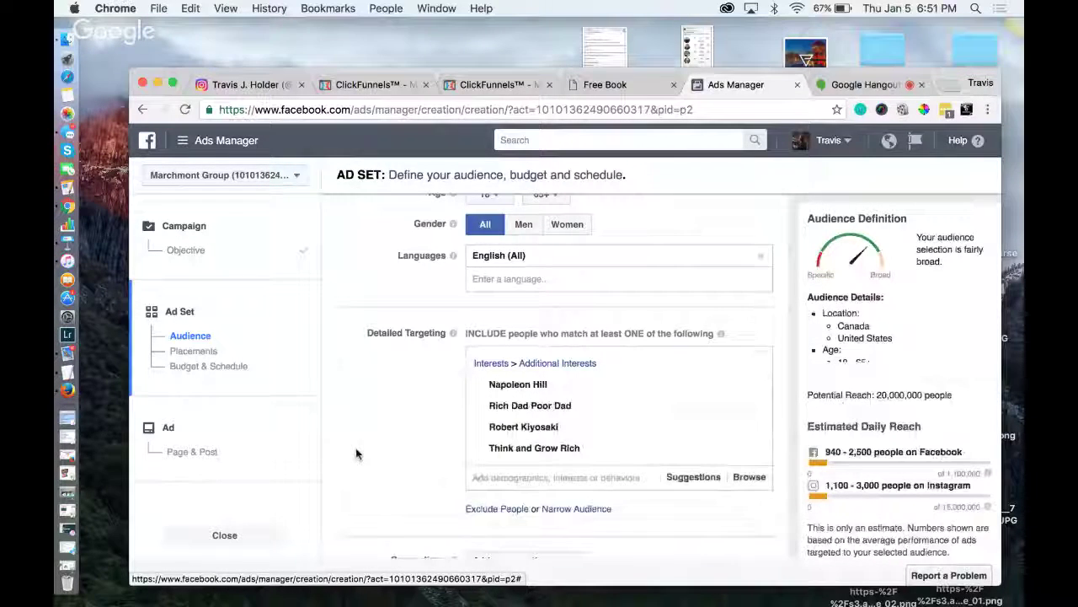
Remove the interests Think and Grow Rich and Robert Kiyosaki from the detailed targeting
scroll(893, 408, down, 1)
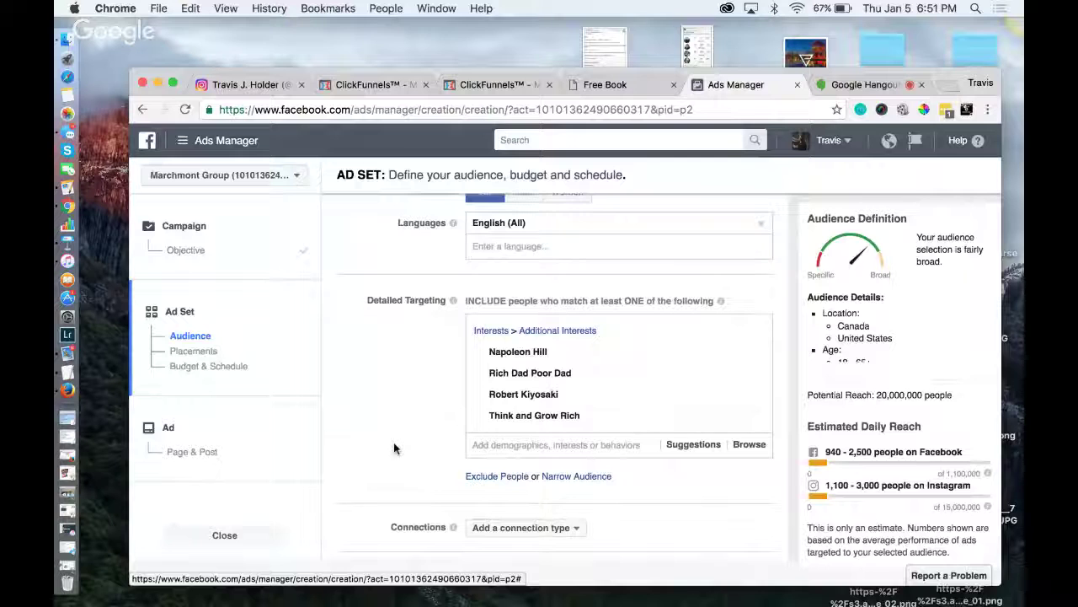
mouse_move(738, 416)
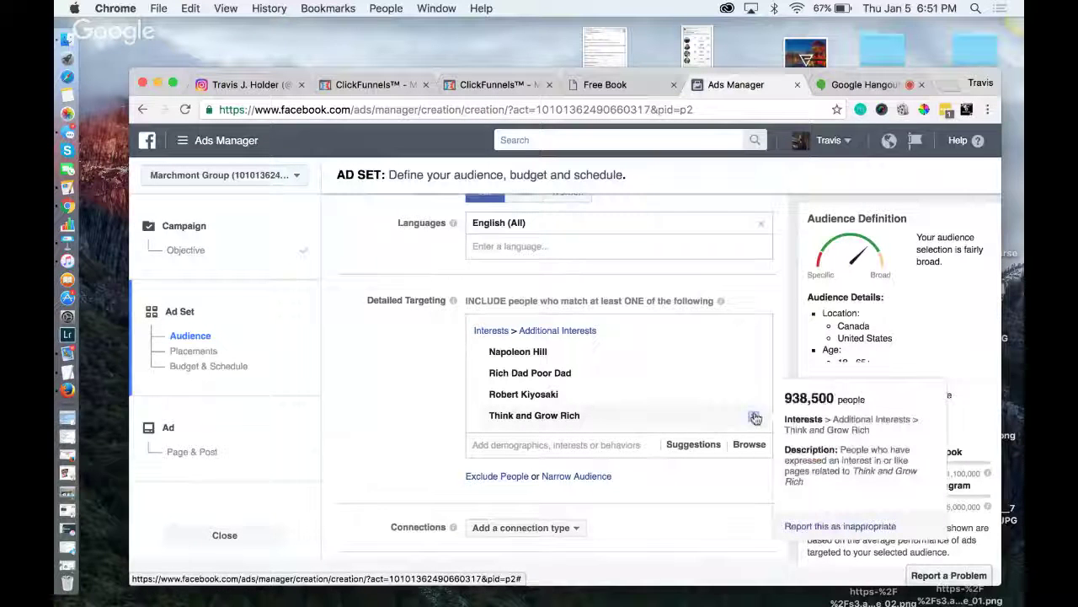
click(756, 418)
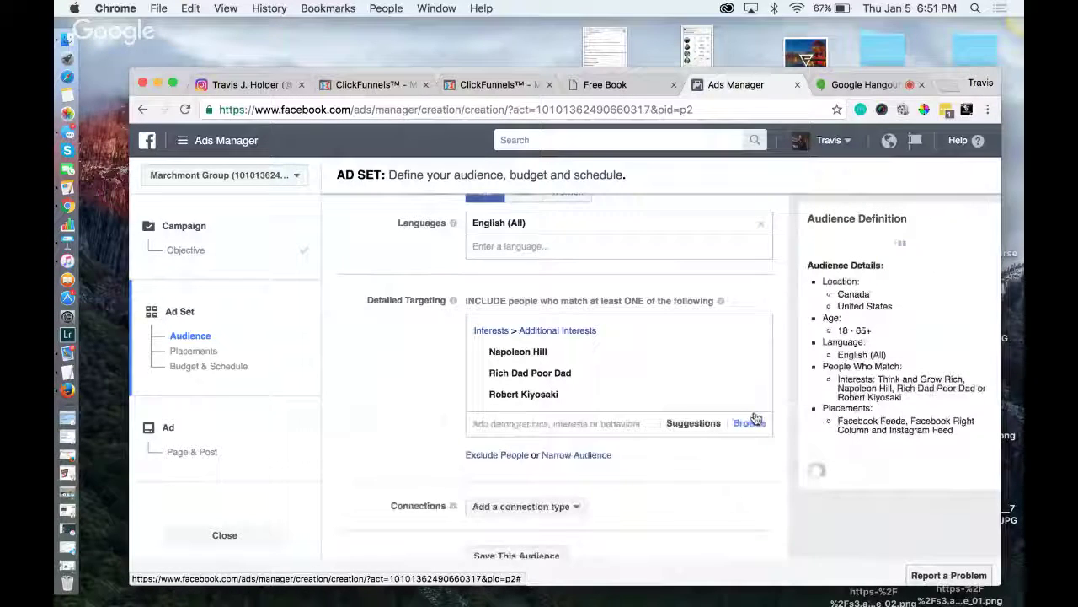
click(761, 393)
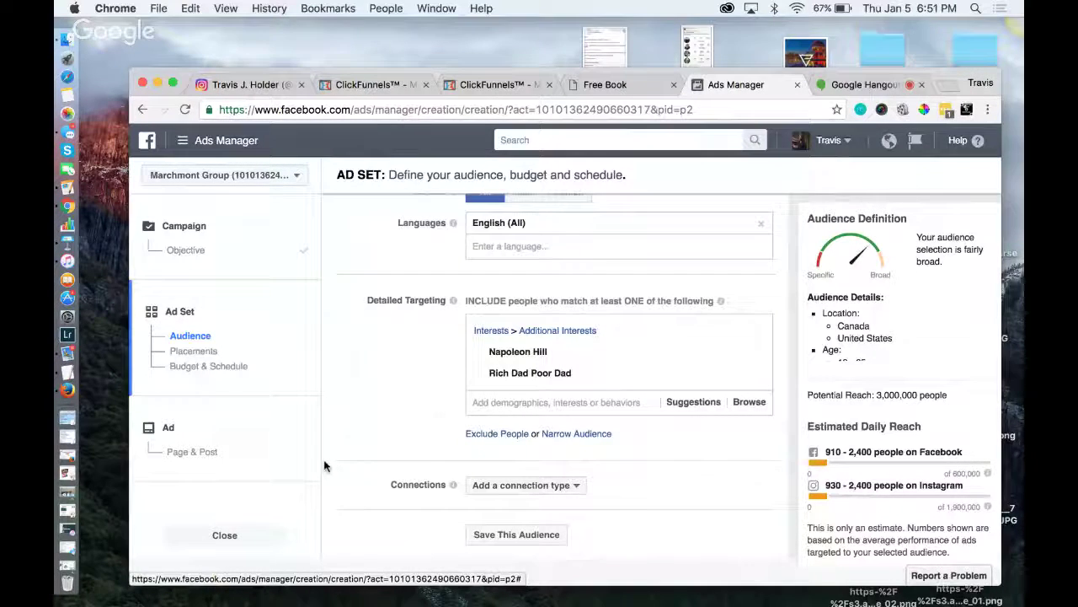
Set the ad set's daily budget to $5.00
scroll(324, 466, down, 1)
scroll(324, 466, down, 5)
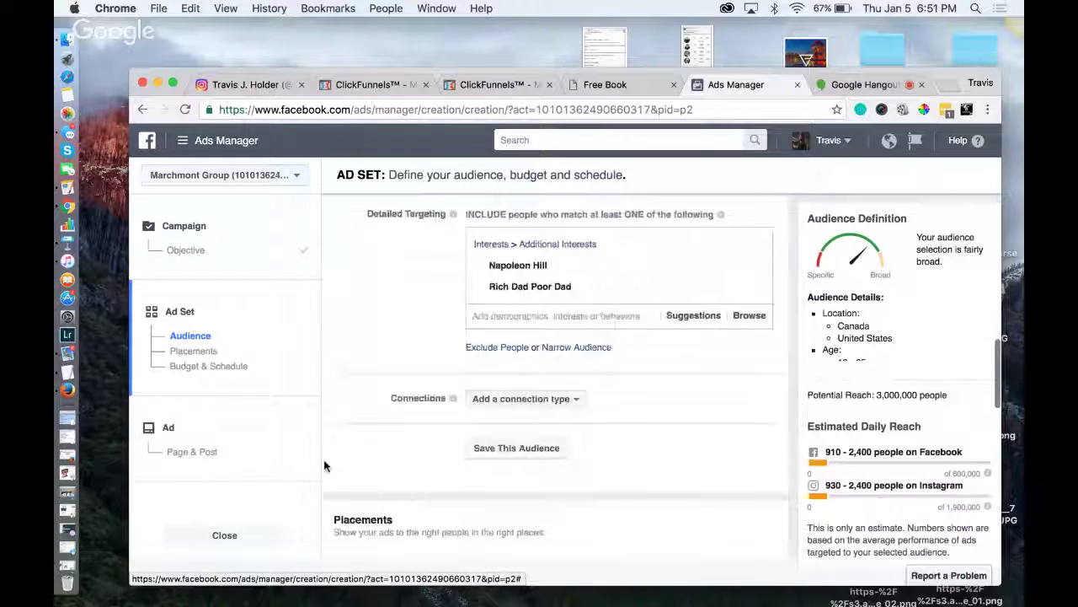
scroll(324, 465, down, 4)
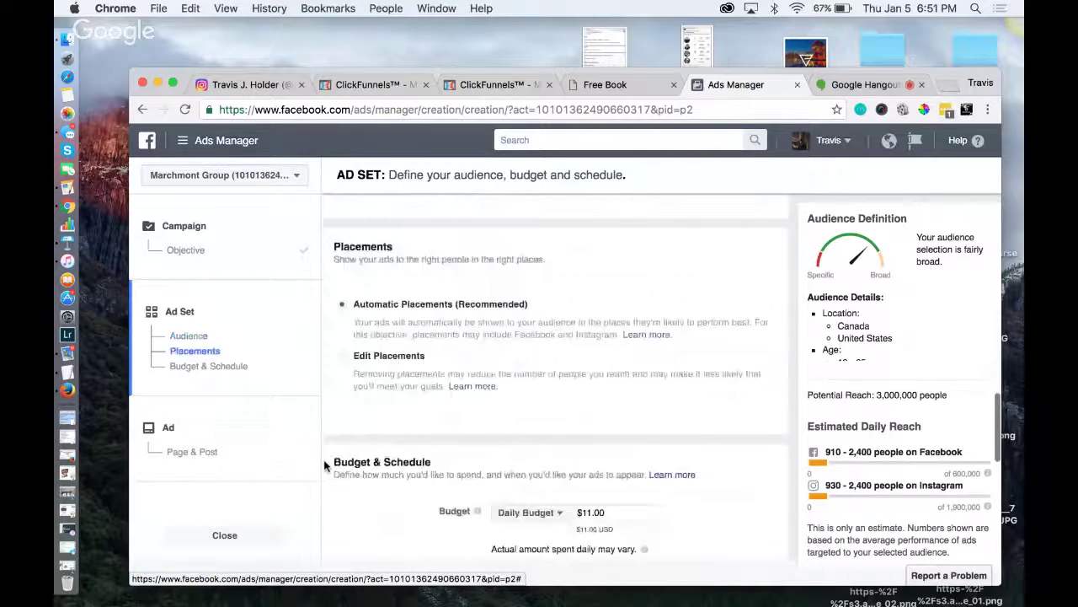
scroll(324, 466, down, 4)
scroll(325, 466, down, 1)
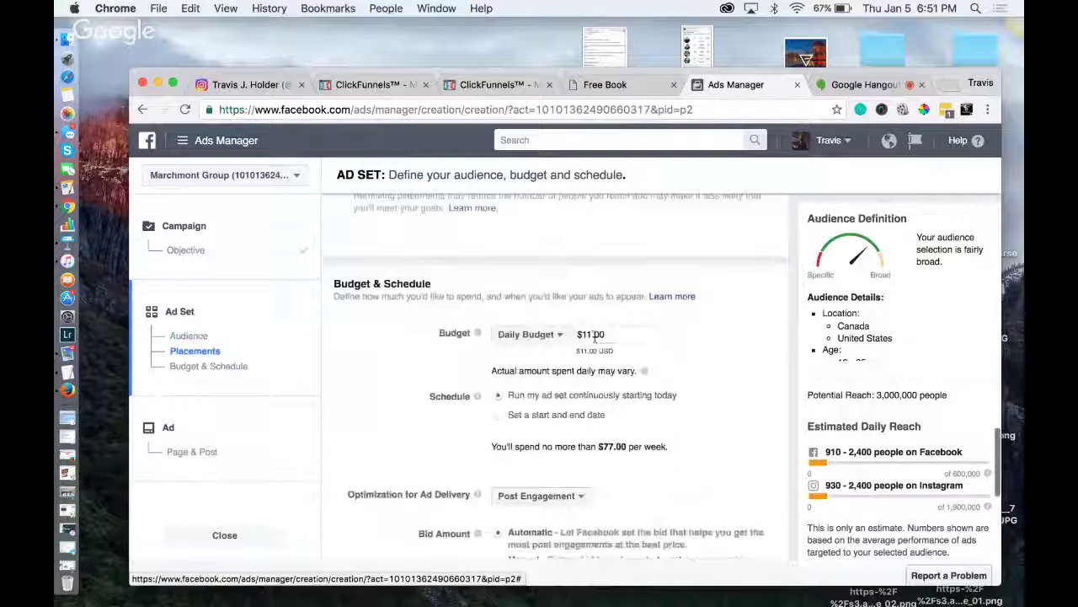
double_click(595, 335)
text(5.00)
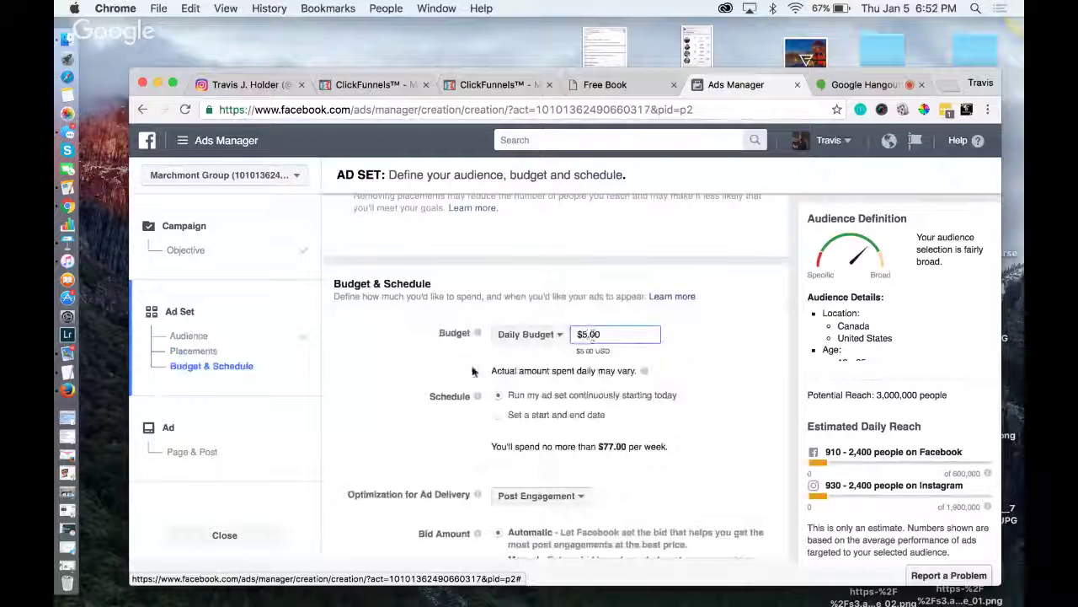
click(417, 383)
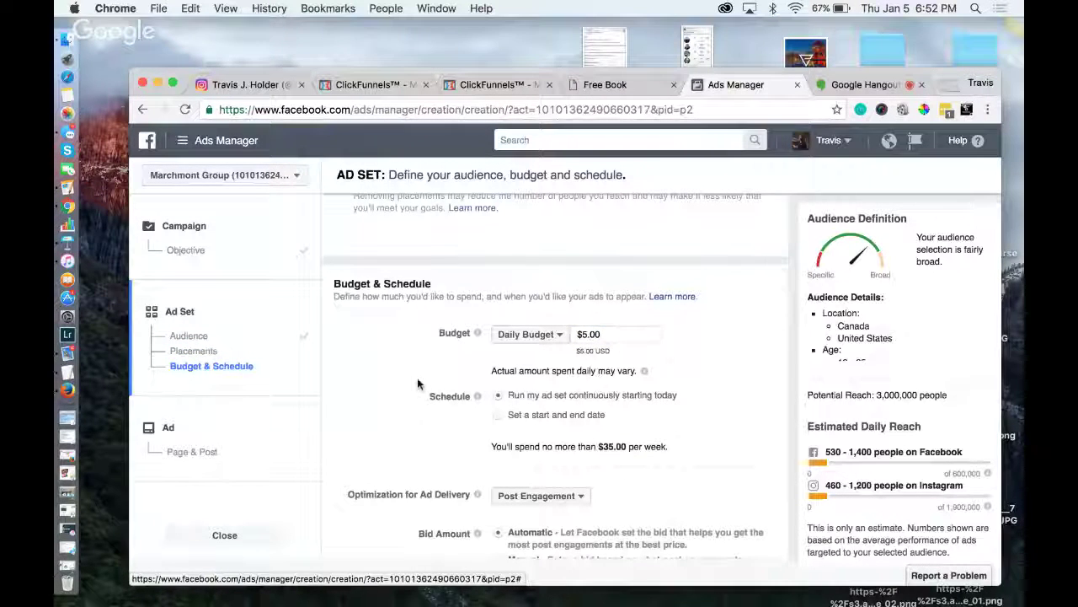
Check the ad delivery optimization choices, keep Post Engagement and continue to the ad's page and post settings
scroll(418, 382, down, 1)
scroll(417, 384, down, 5)
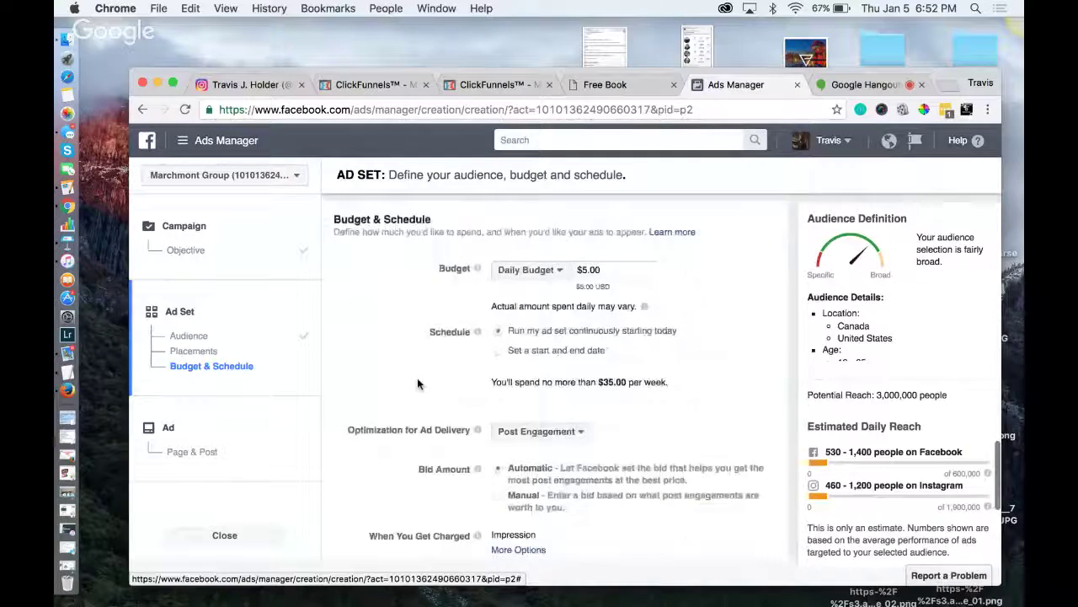
click(550, 358)
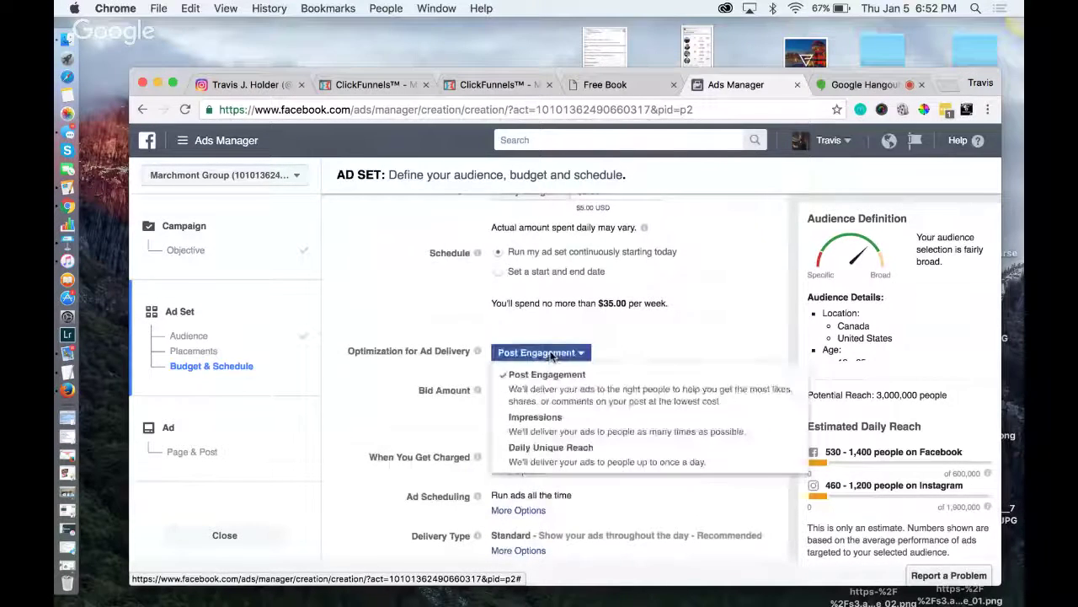
click(416, 330)
scroll(392, 411, down, 6)
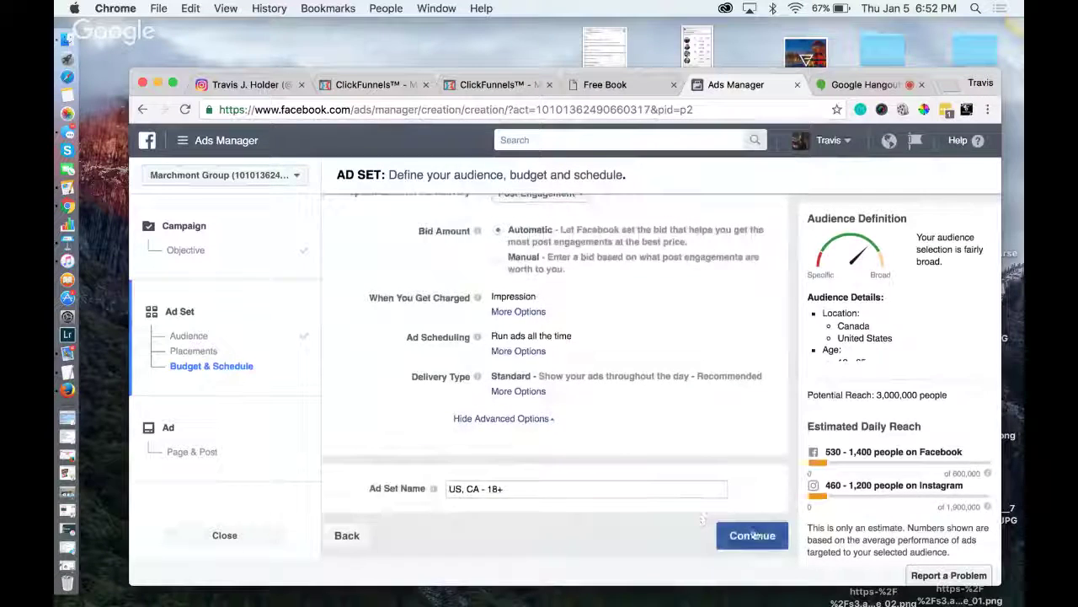
click(722, 534)
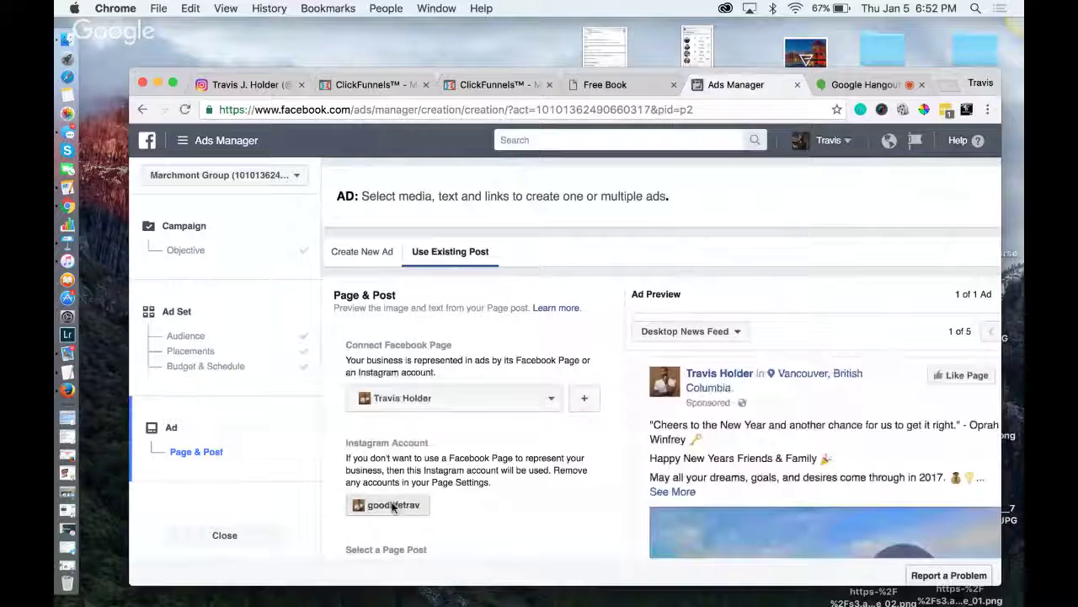
Look through the available Facebook Pages and existing page posts for the ad, keeping the current selections
scroll(387, 506, down, 1)
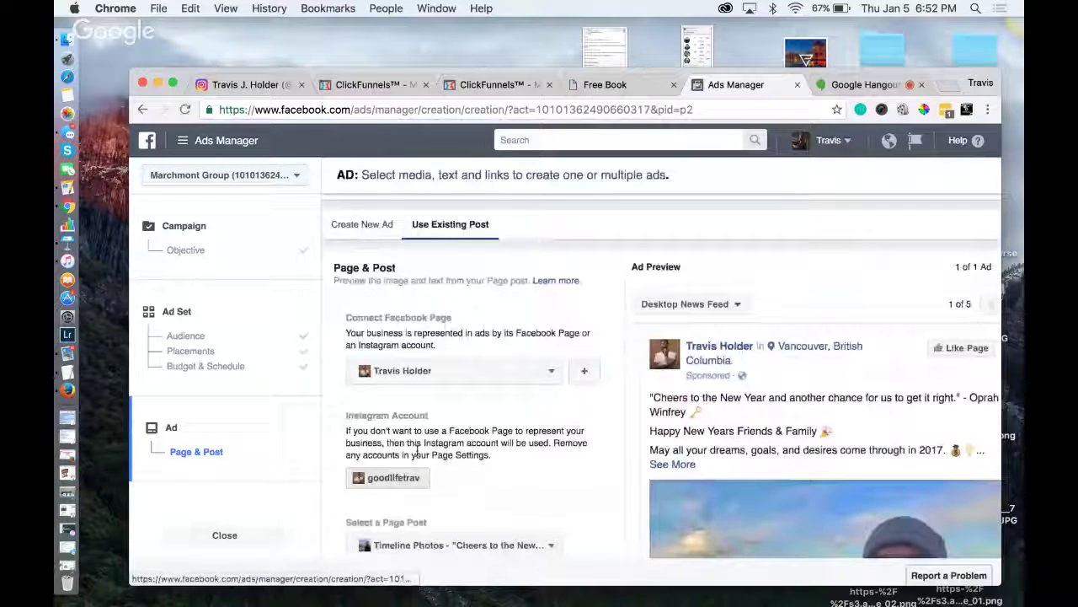
scroll(417, 451, down, 2)
click(549, 325)
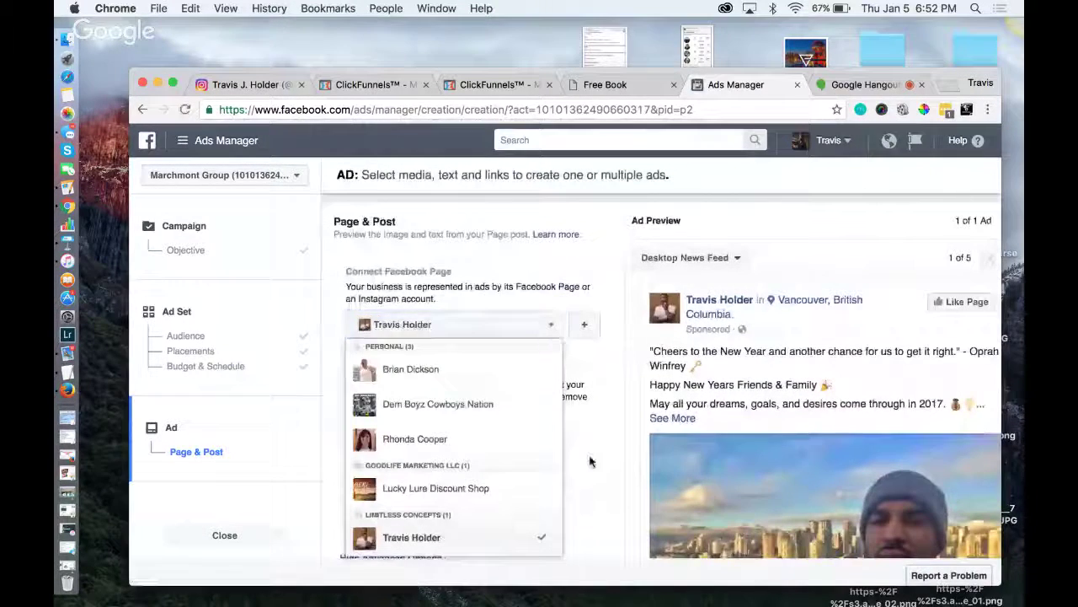
click(562, 428)
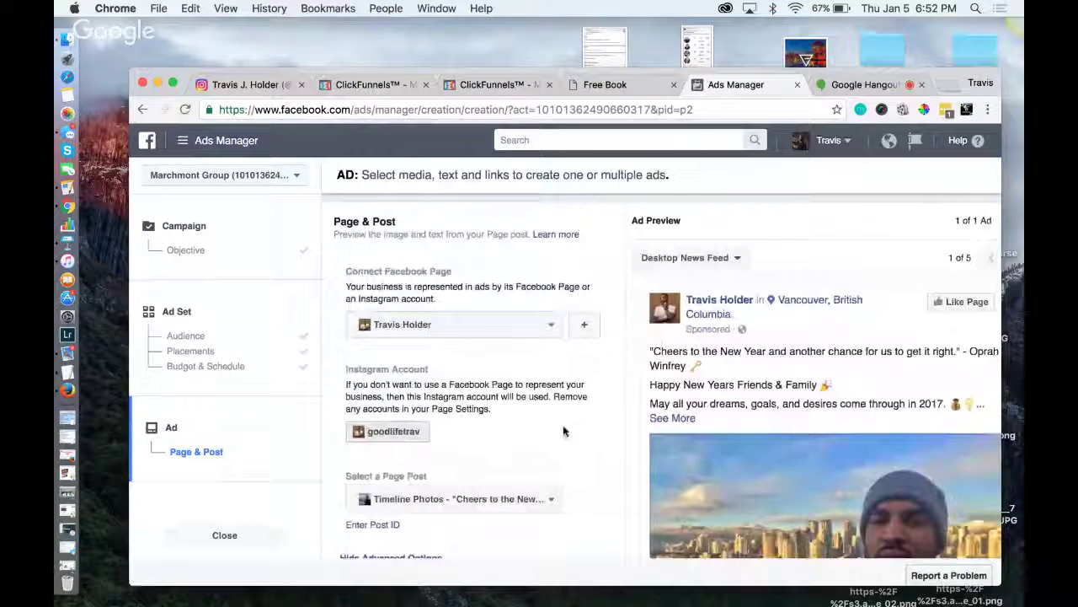
scroll(455, 447, down, 2)
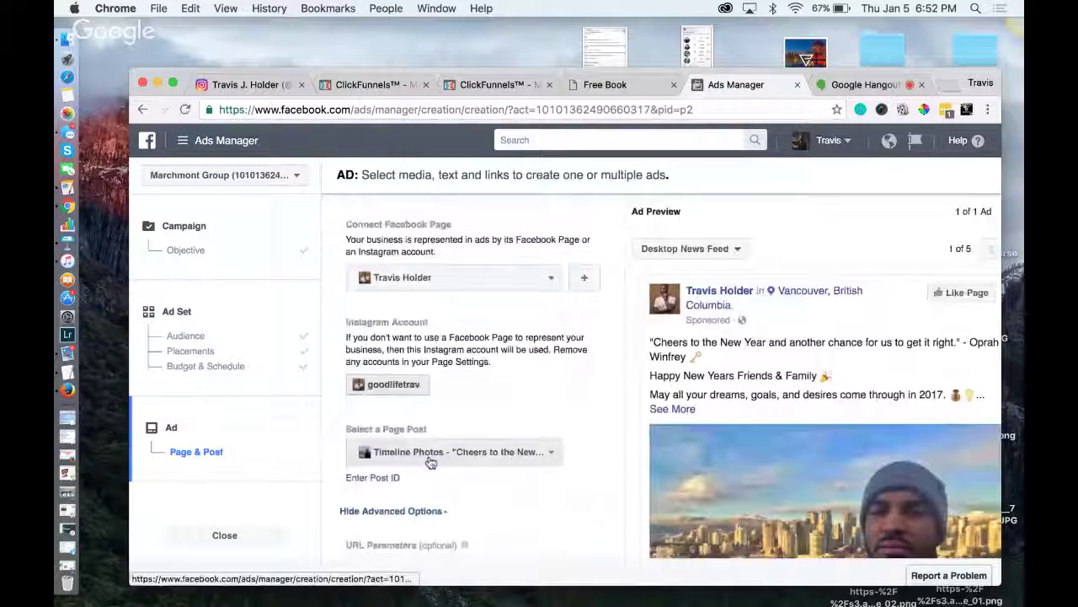
click(495, 460)
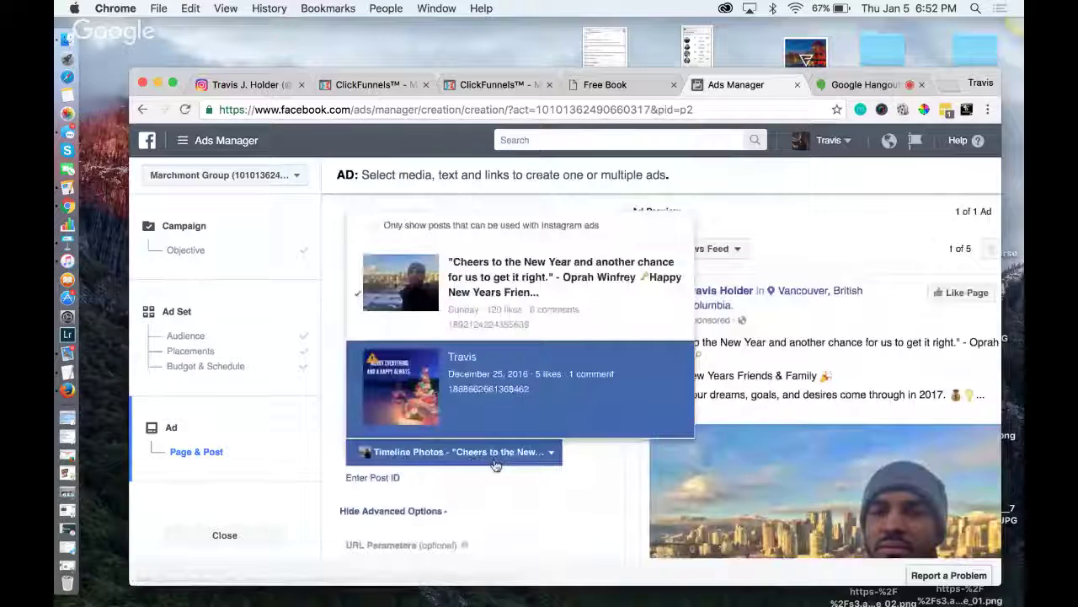
click(495, 454)
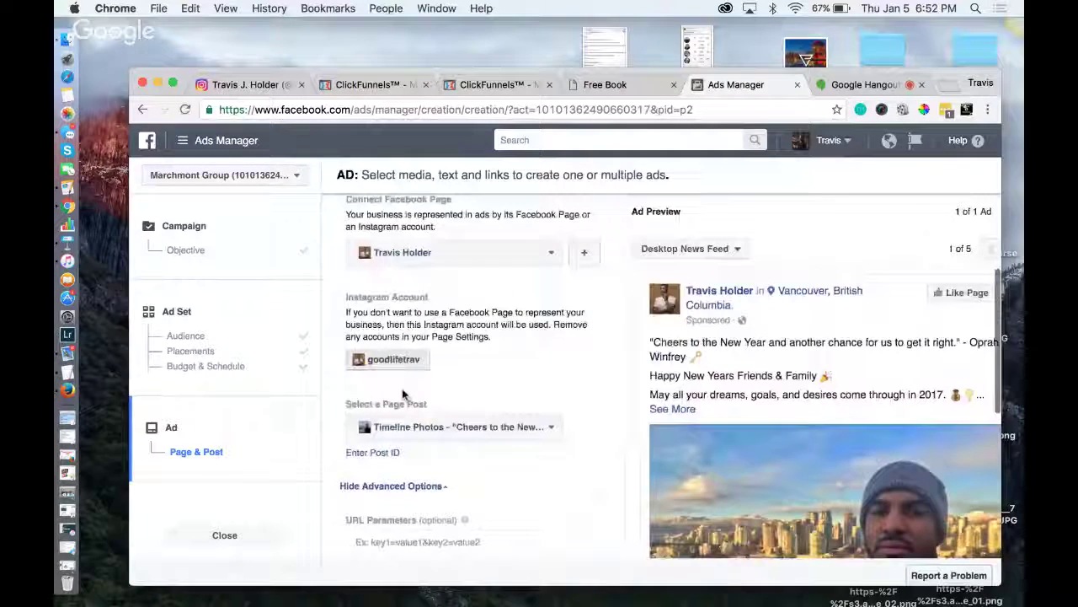
Switch the ad preview to Instagram Feed and check the page posts available for the ad
scroll(405, 392, up, 1)
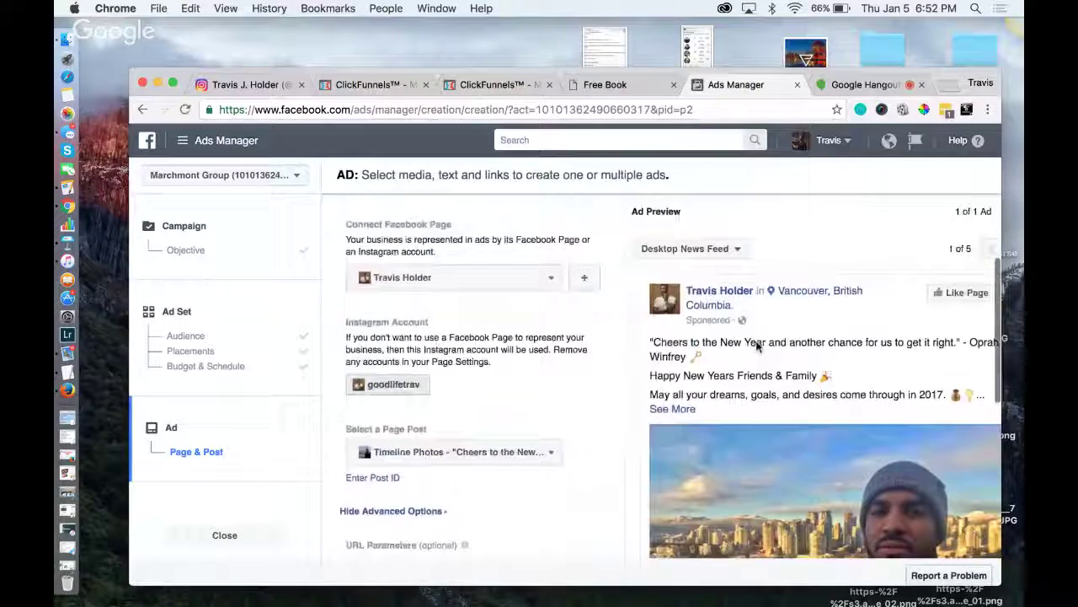
click(717, 253)
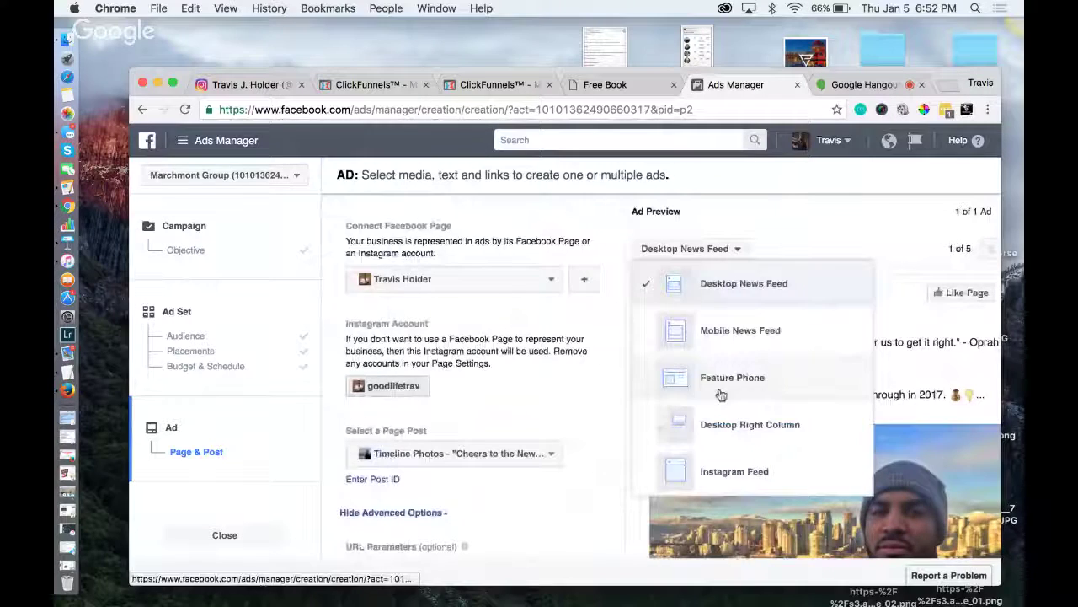
click(710, 469)
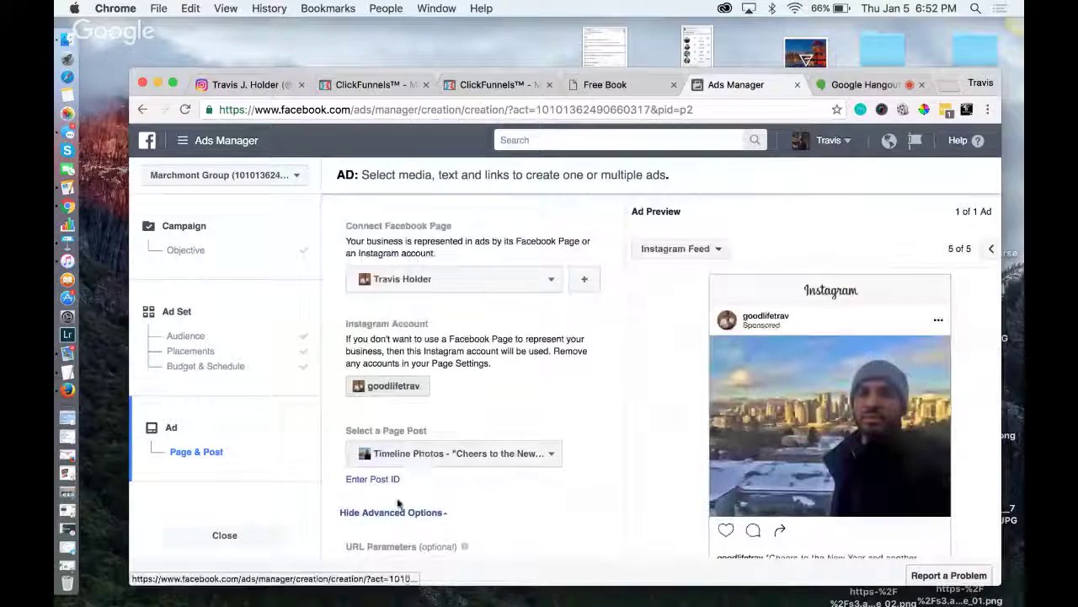
click(430, 455)
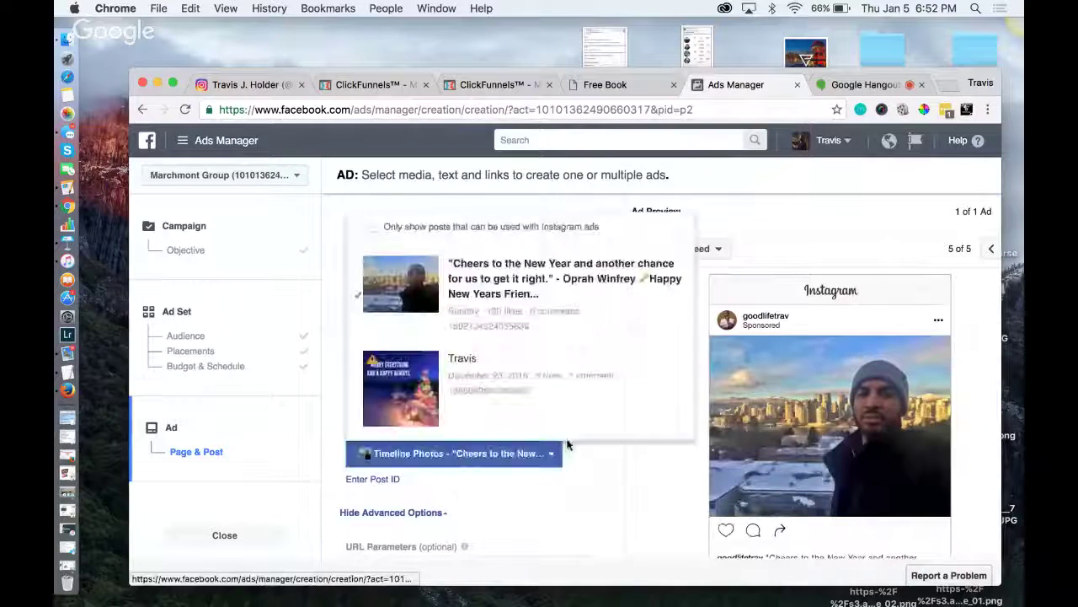
click(585, 468)
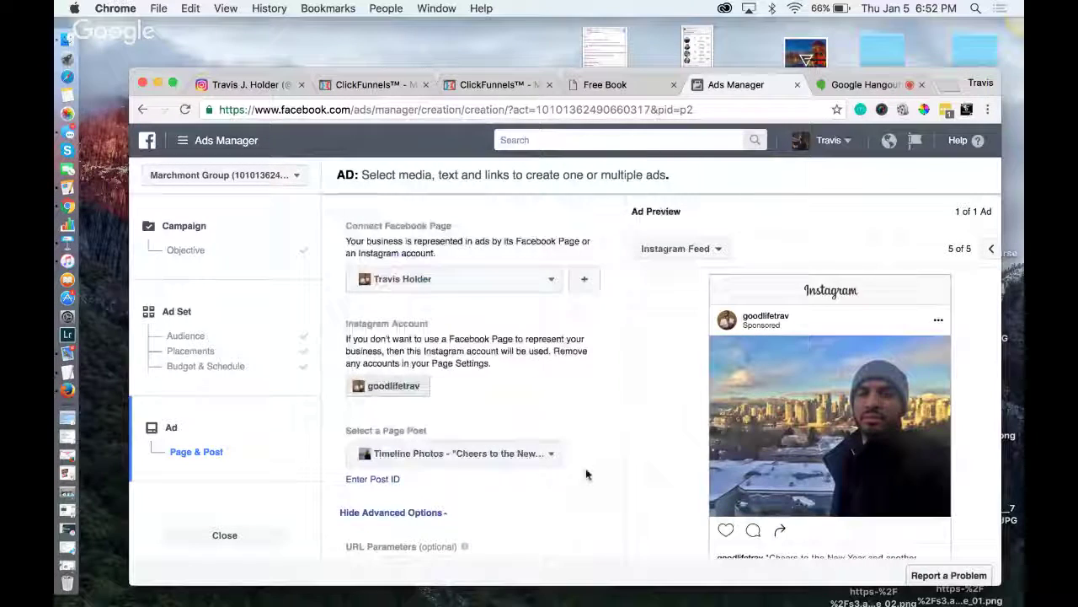
Change the ad from an existing post to a newly created ad and review its format and image settings
scroll(585, 470, up, 3)
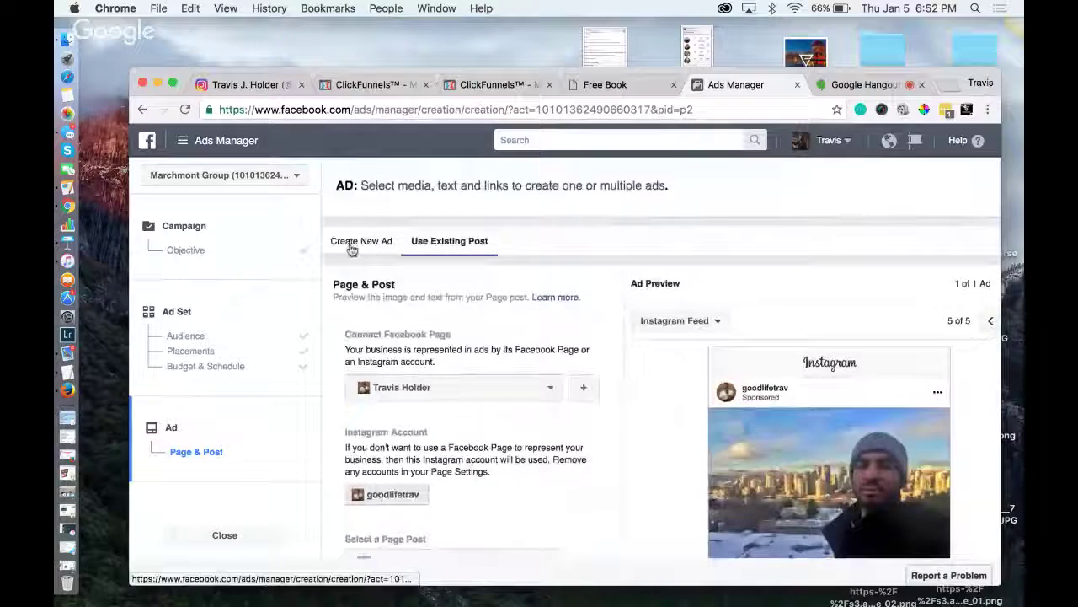
click(362, 241)
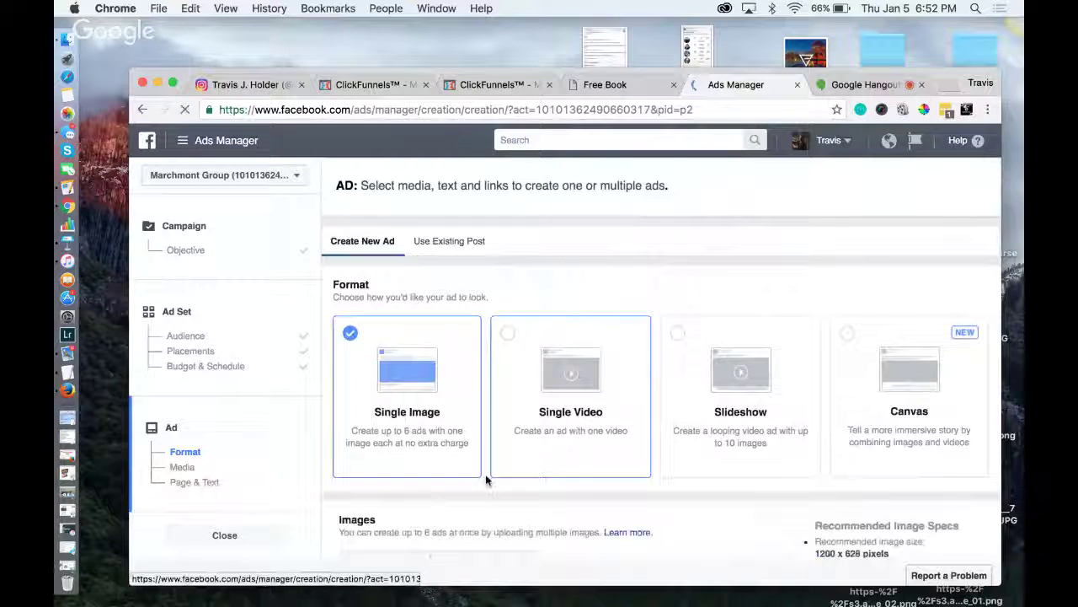
scroll(438, 405, down, 1)
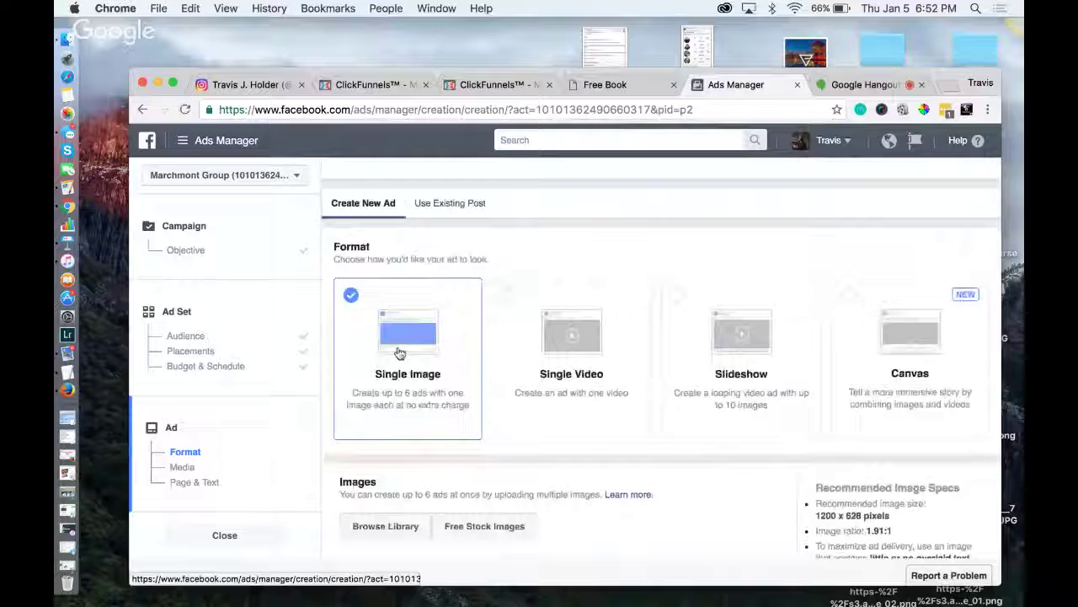
scroll(400, 352, down, 4)
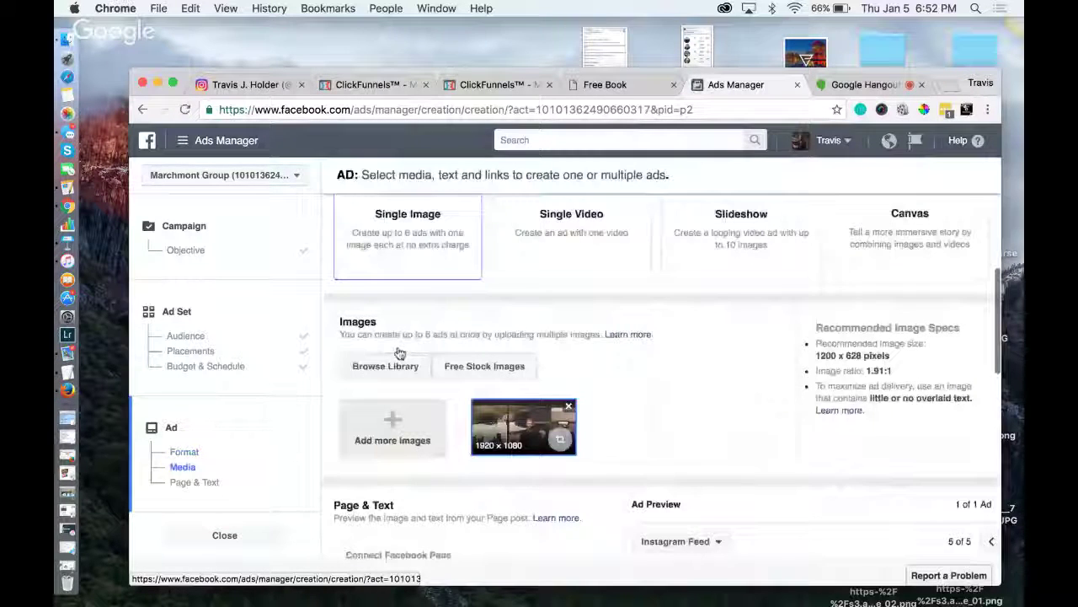
scroll(400, 352, down, 2)
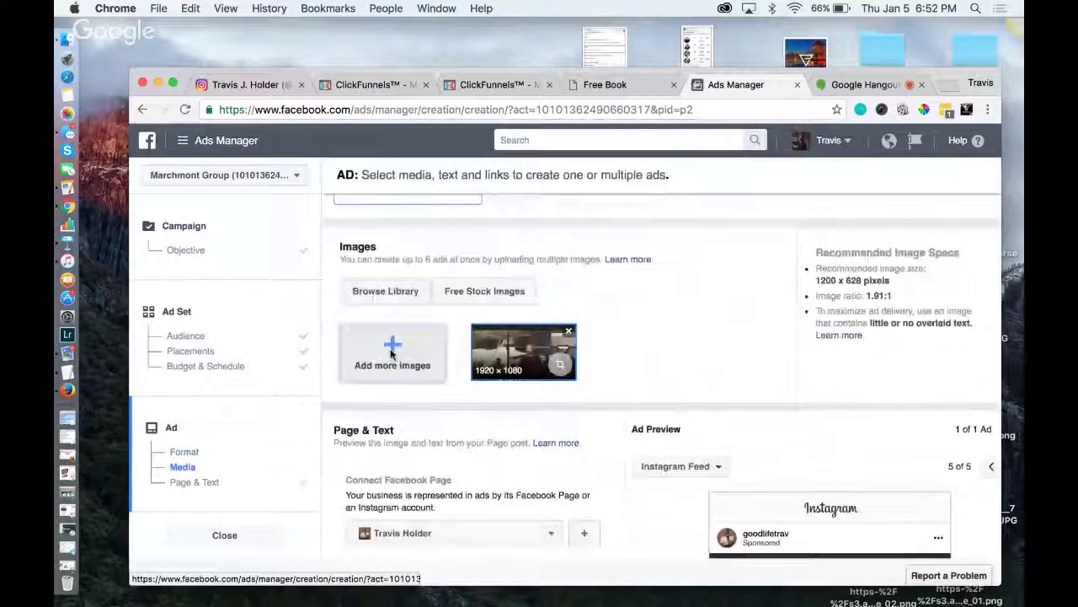
Replace the ad's image with the 725 × 914 Insta Profits Circle book cover from the image library
click(386, 291)
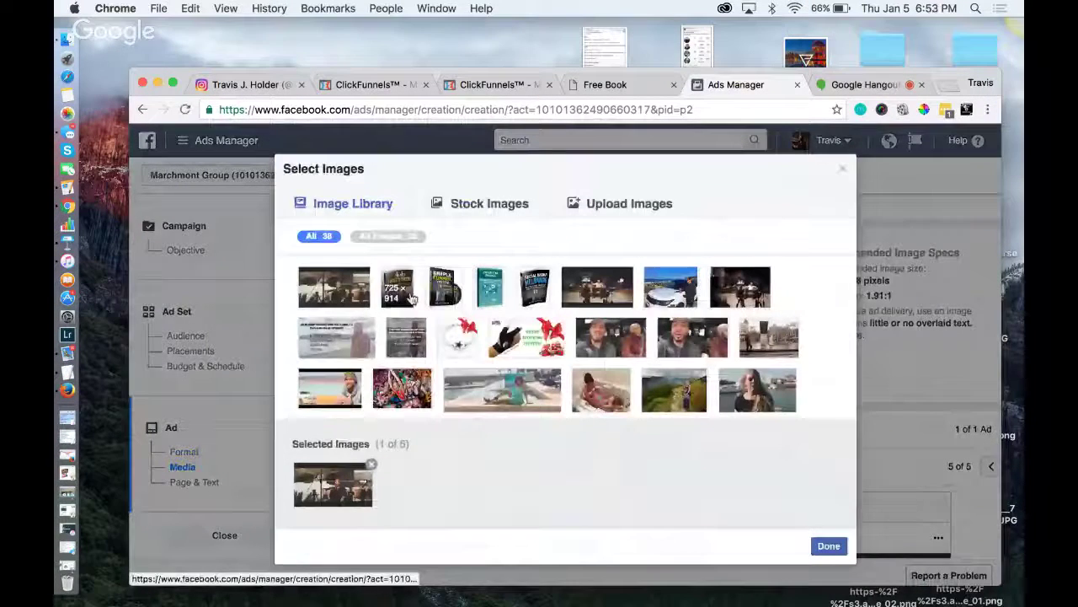
click(397, 286)
click(370, 464)
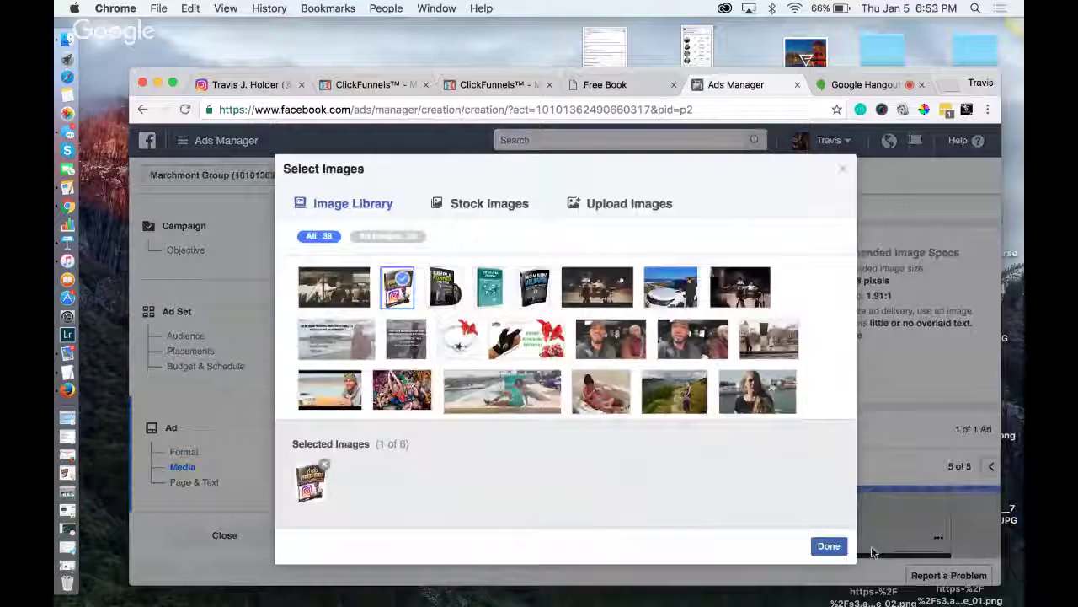
click(829, 545)
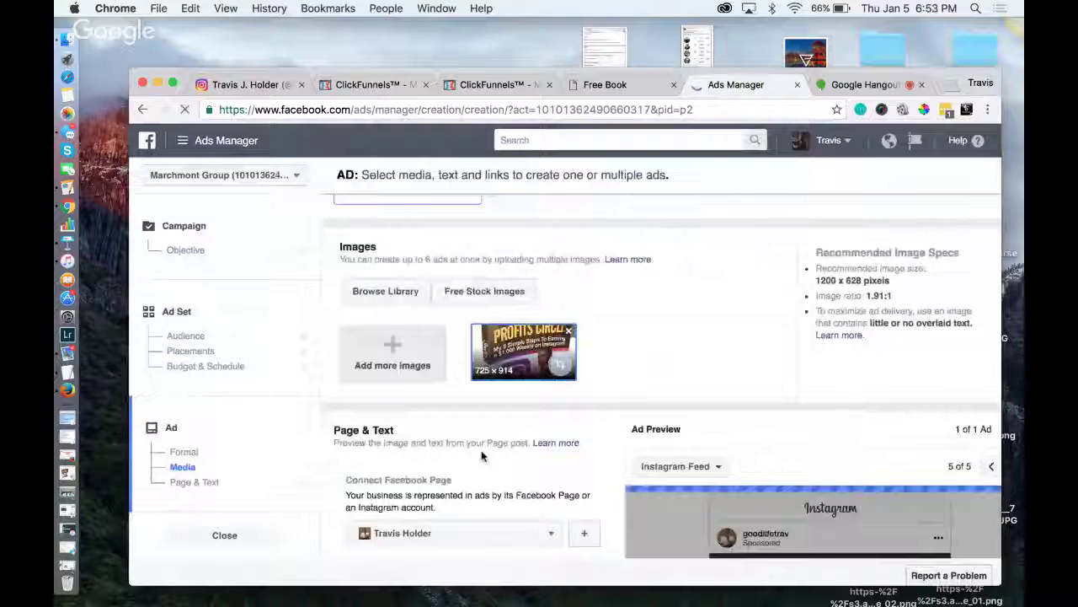
Examine the Instagram feed preview of the book cover ad and the list of connectable Facebook Pages
scroll(614, 431, down, 2)
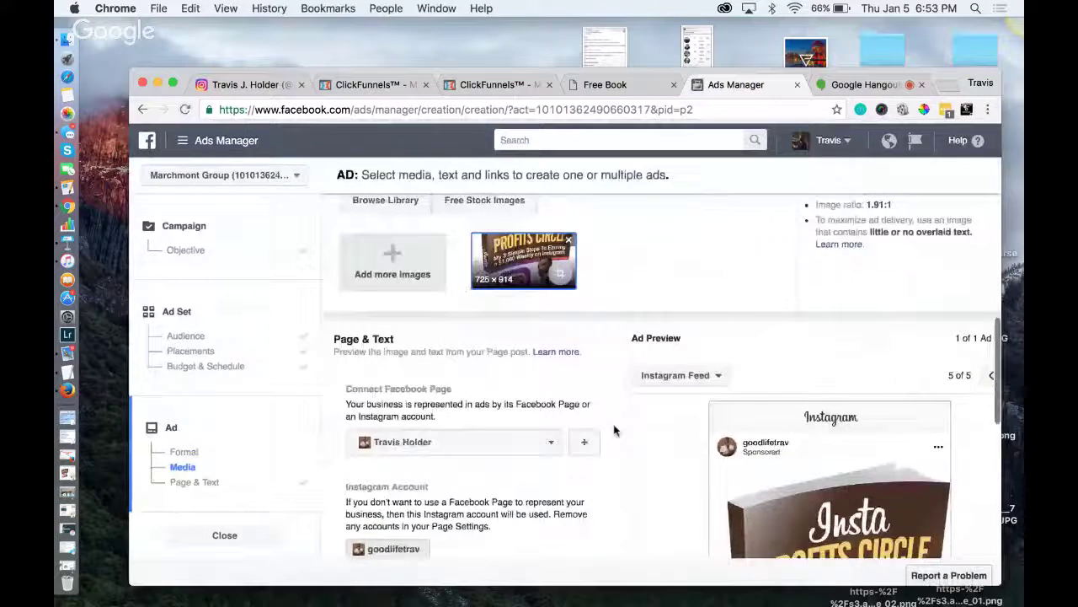
scroll(614, 431, down, 6)
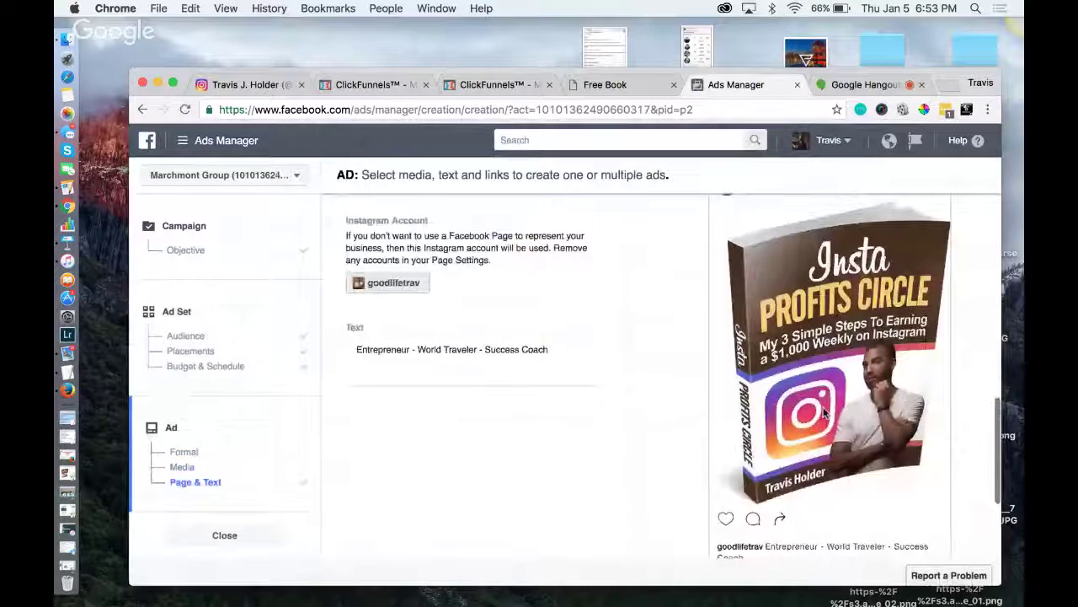
scroll(824, 413, up, 2)
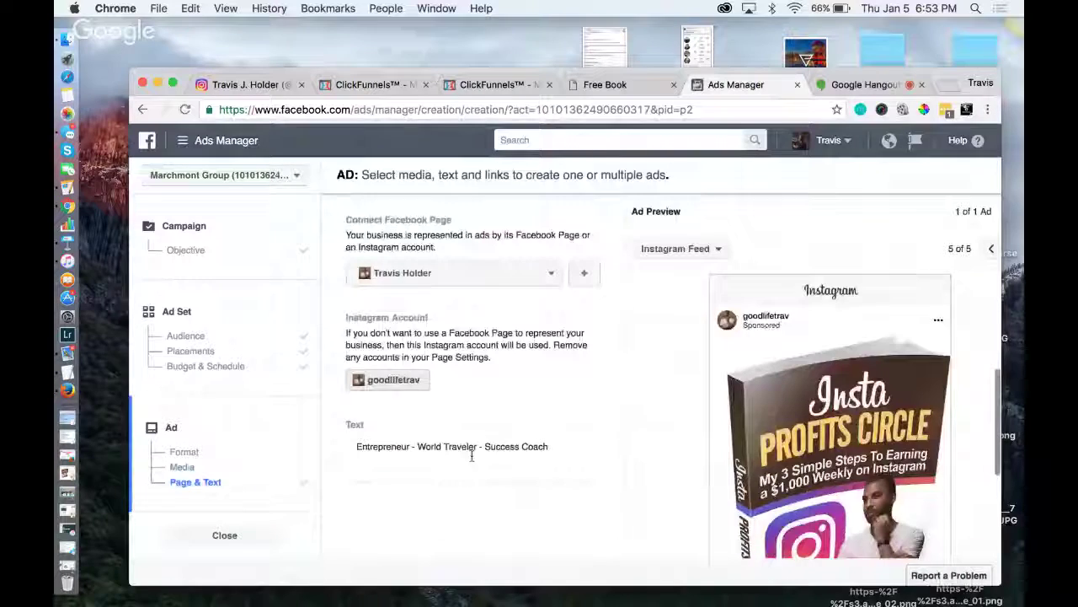
scroll(512, 360, down, 2)
scroll(511, 360, up, 2)
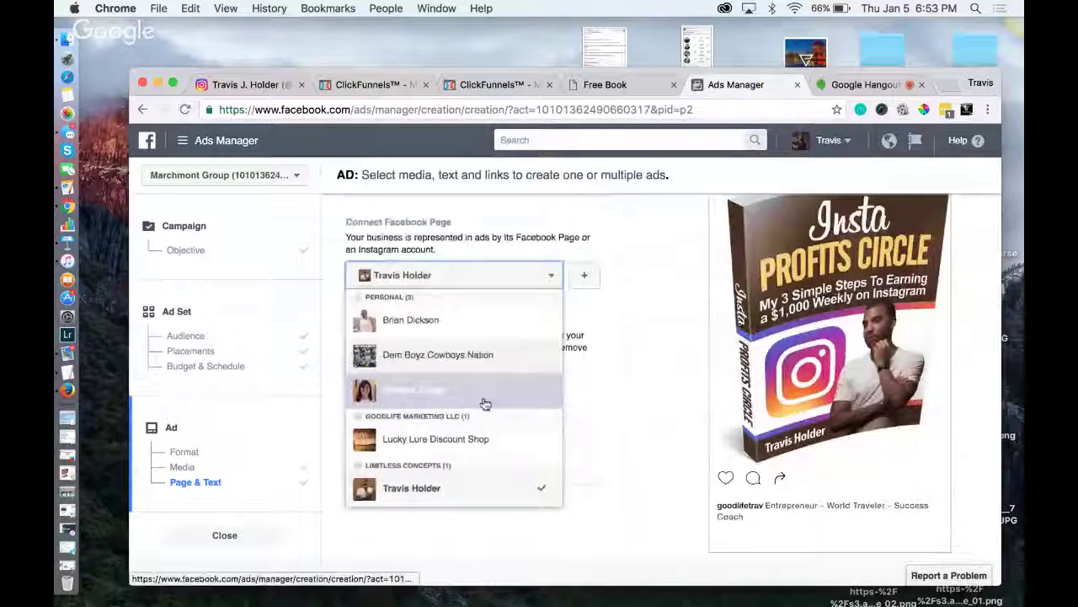
click(549, 281)
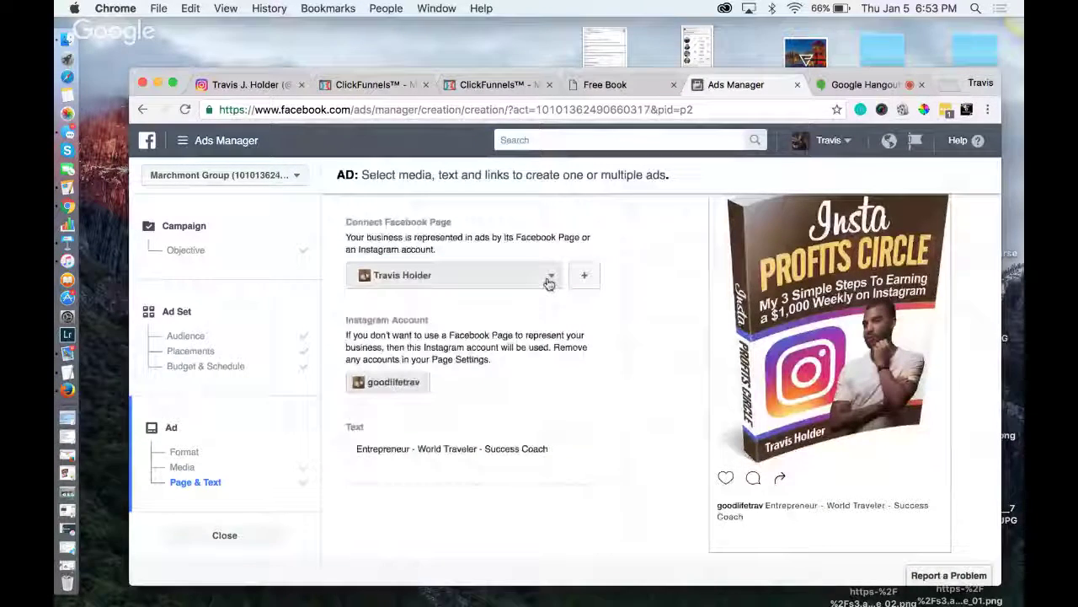
scroll(506, 285, up, 2)
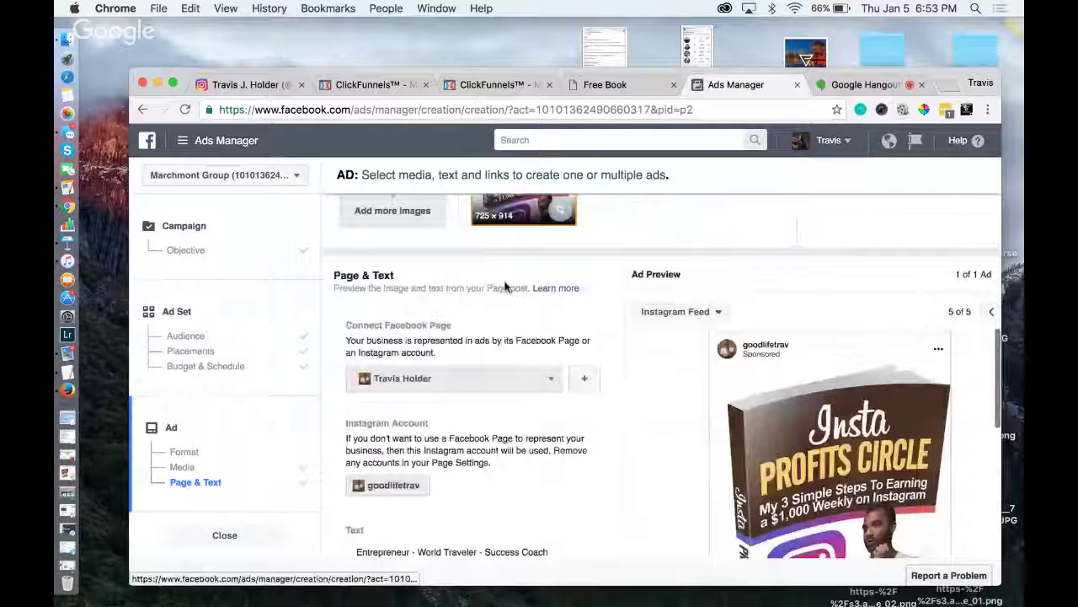
Replace the ad text with "FREE BOOK - My 3 Simple Steps To Earning a $1,000 Weekly on Instagram"
scroll(505, 287, down, 3)
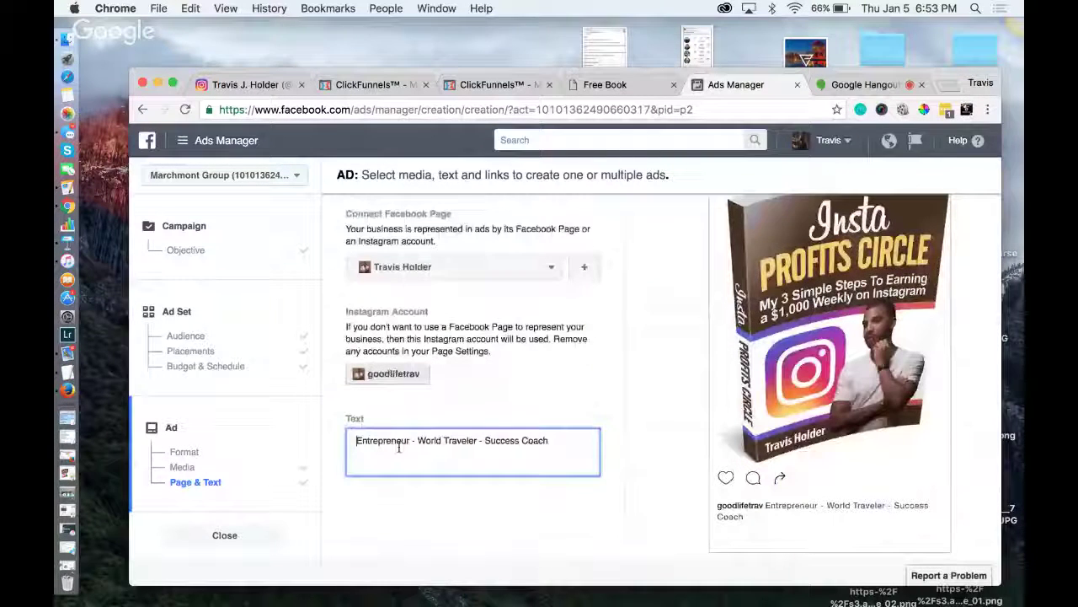
triple_click(396, 447)
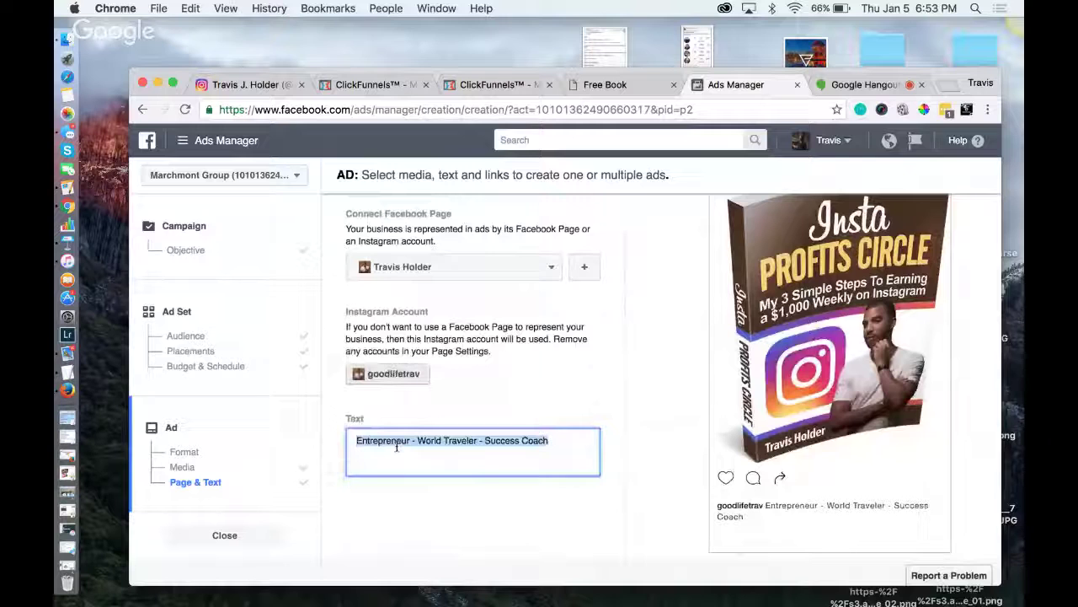
text(FREE )
text(BOOK - D)
text(ow)
key(BackSpace)
key(BackSpace)
key(BackSpace)
text(My )
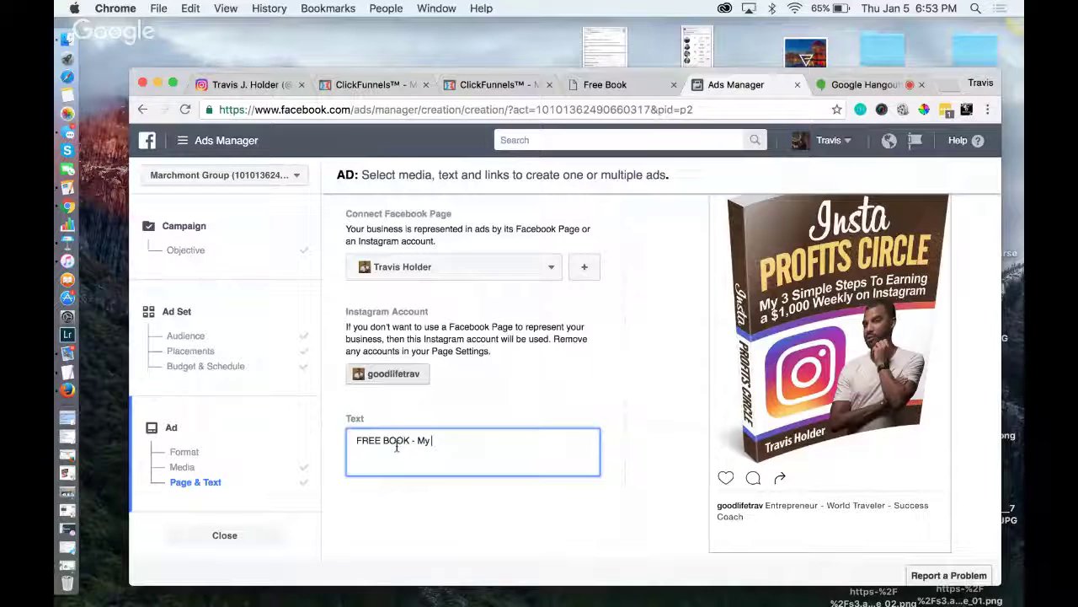
text(3)
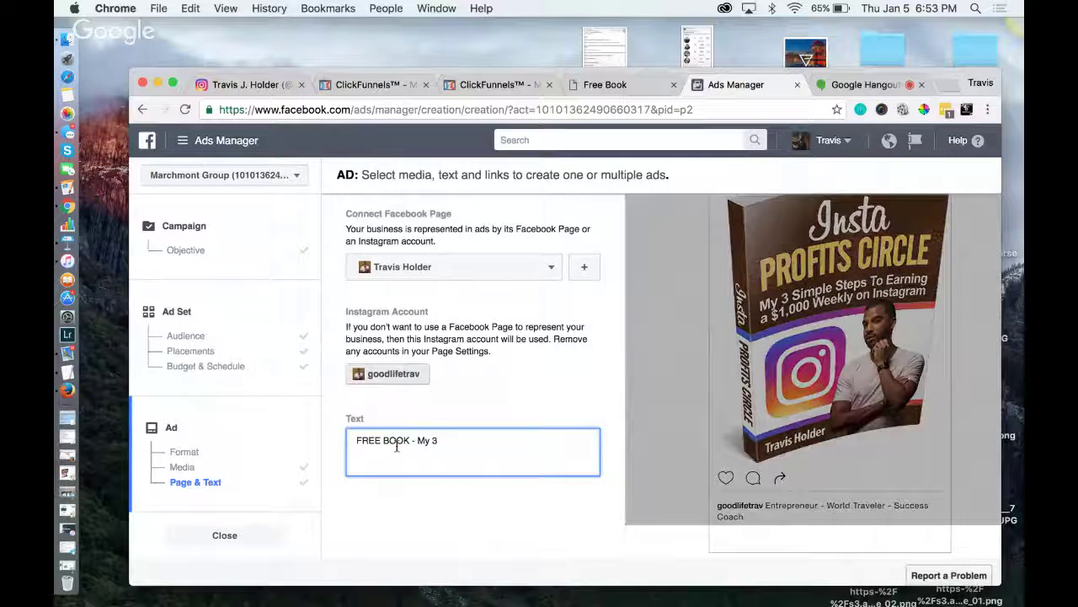
text( Simple Step)
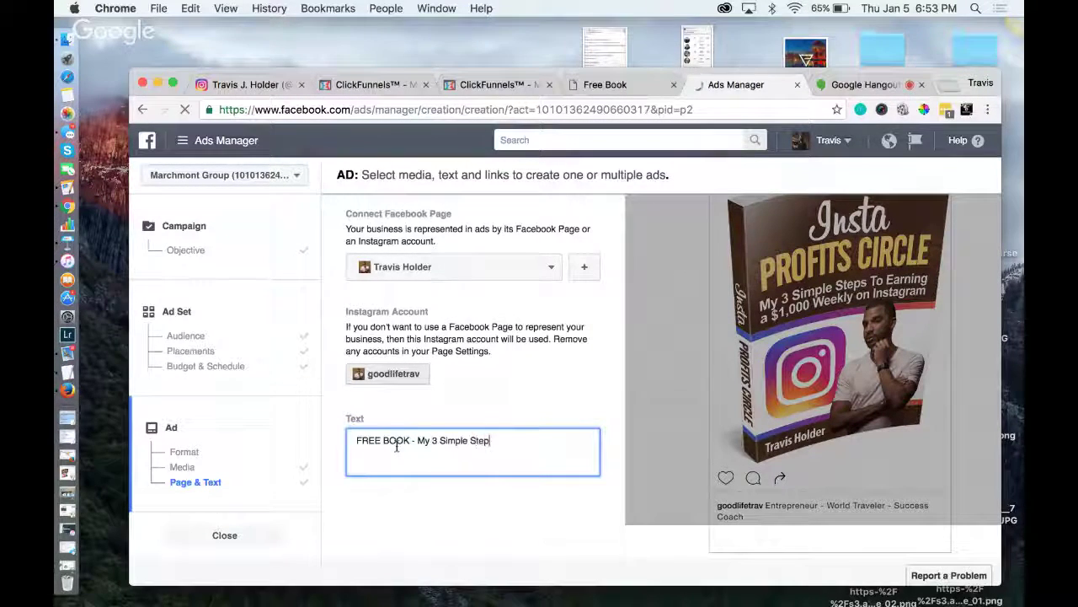
text(s To Earning)
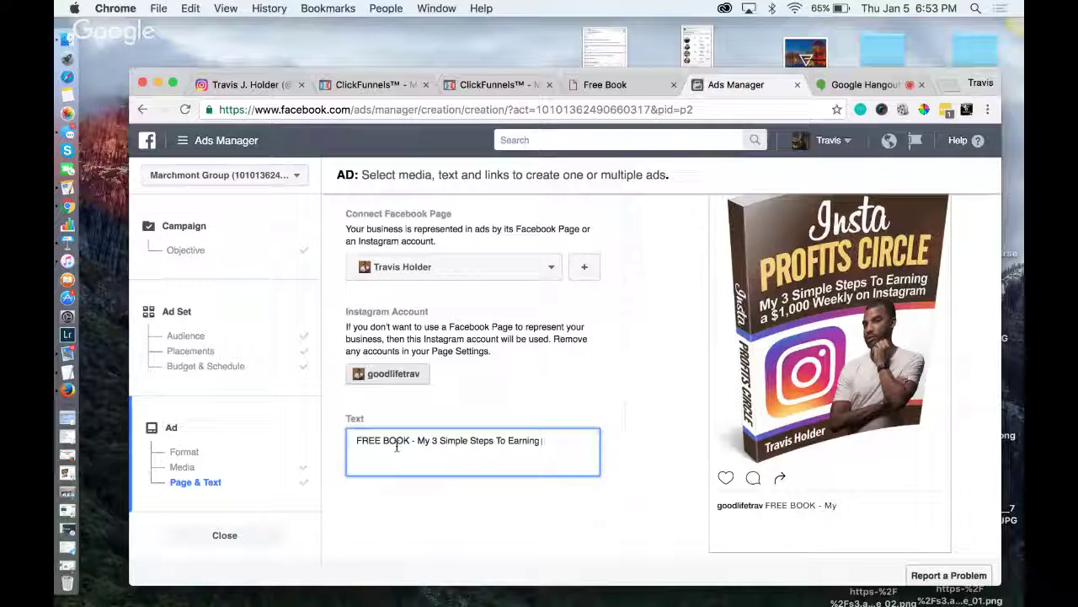
text( a $1)
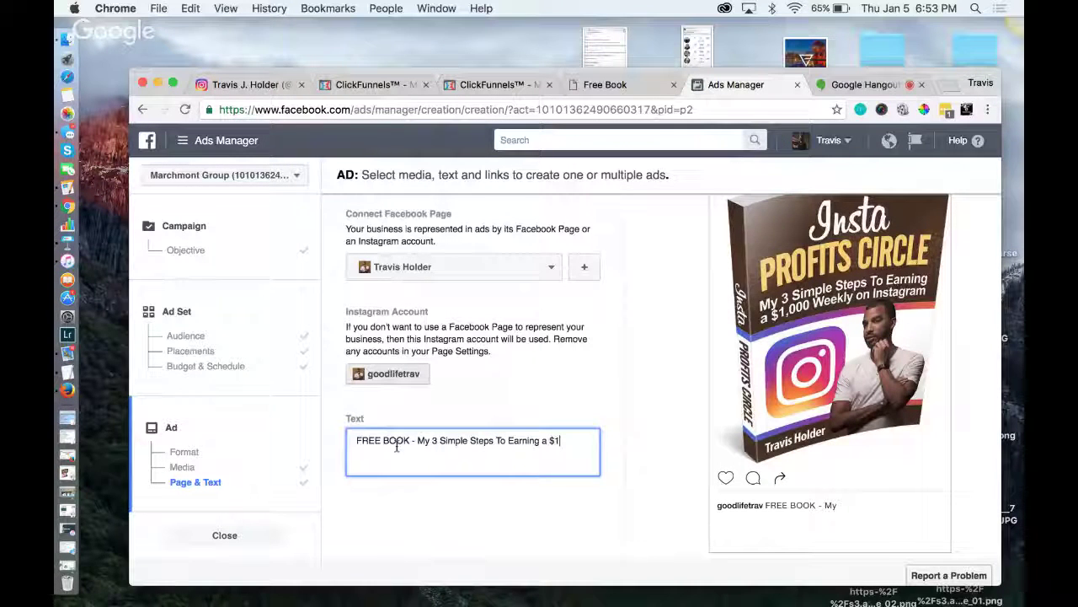
text(,000 Weekly on Instagram)
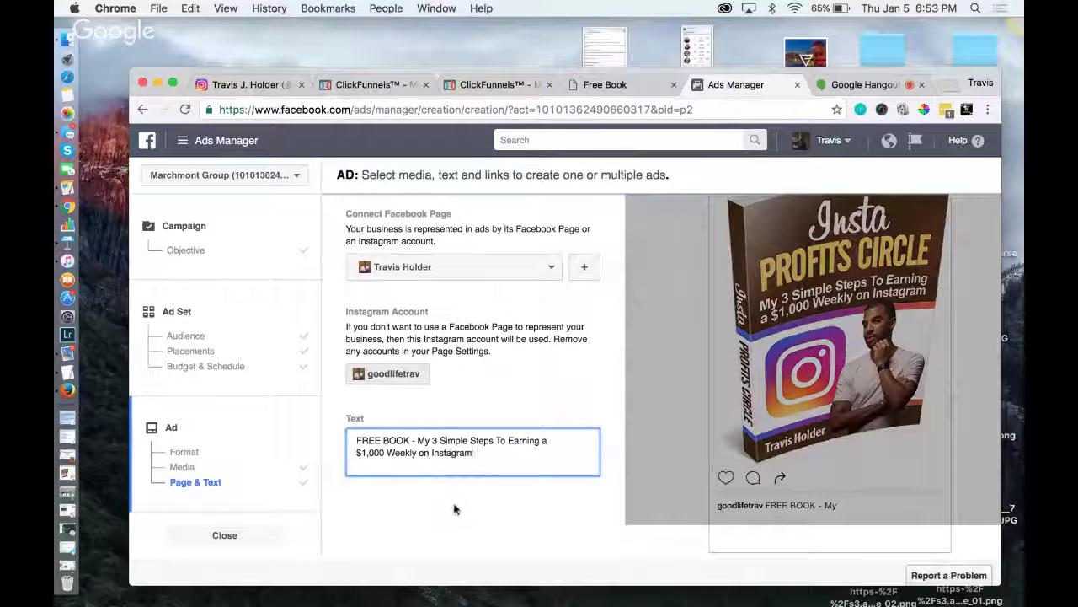
click(454, 508)
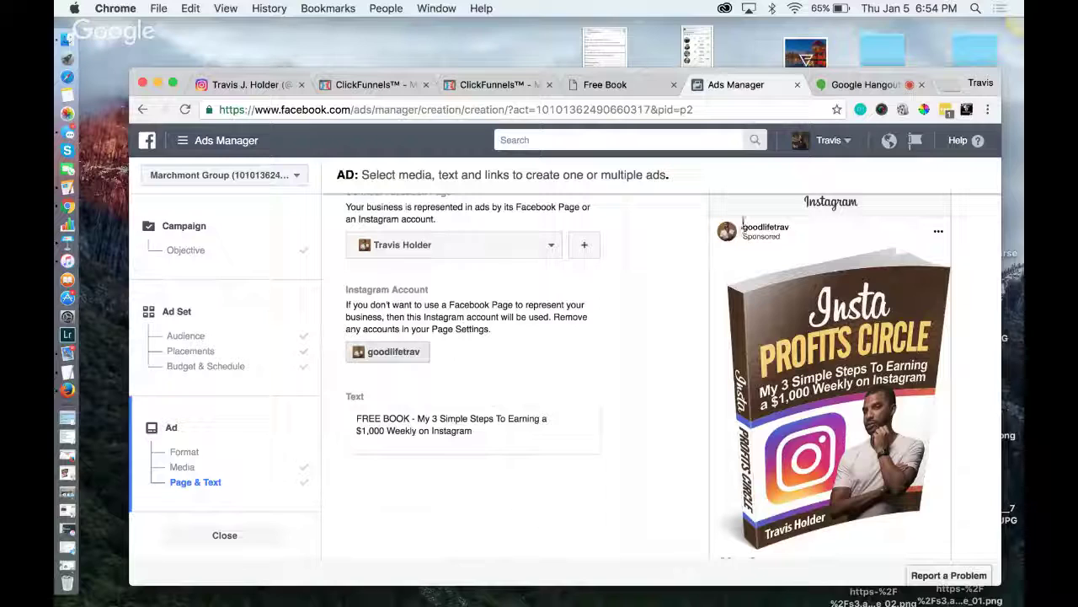
Compare the Instagram feed ad preview with the goodlifetrav Instagram profile, then examine the caption shown in the preview
scroll(752, 269, up, 1)
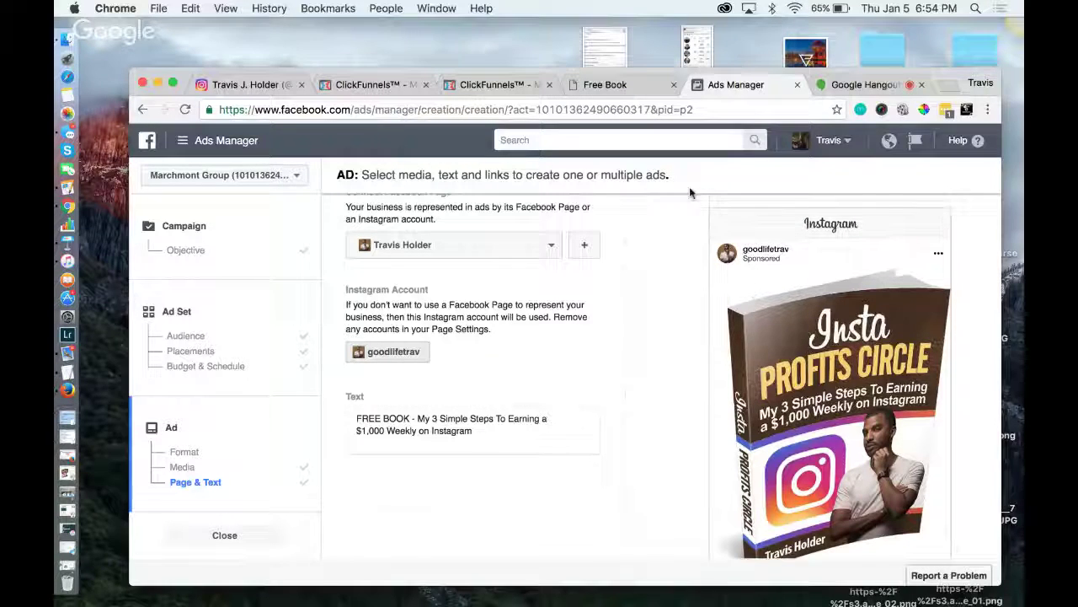
click(252, 85)
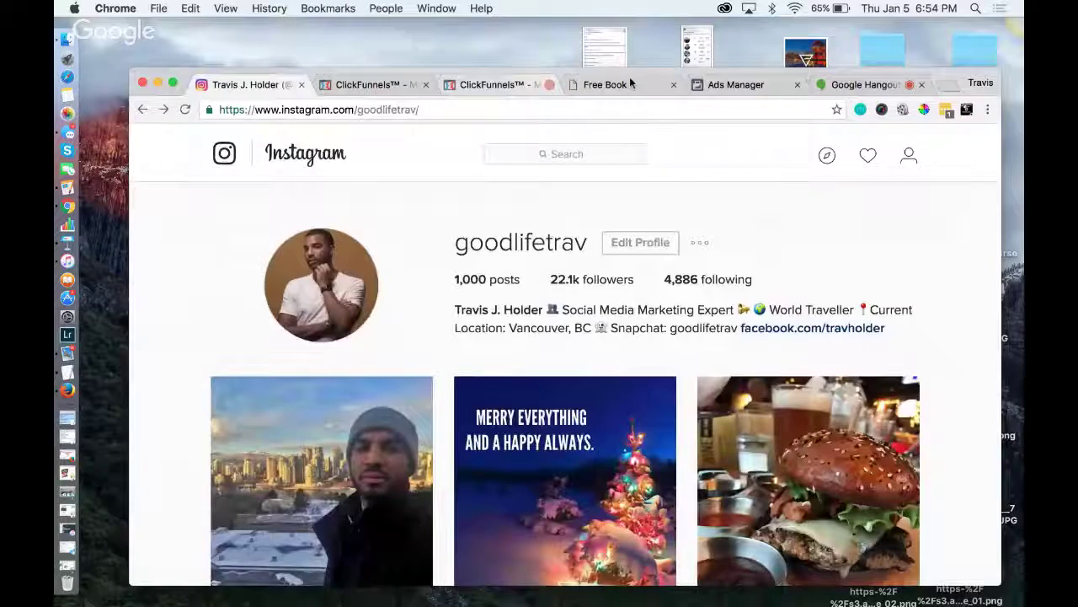
click(726, 84)
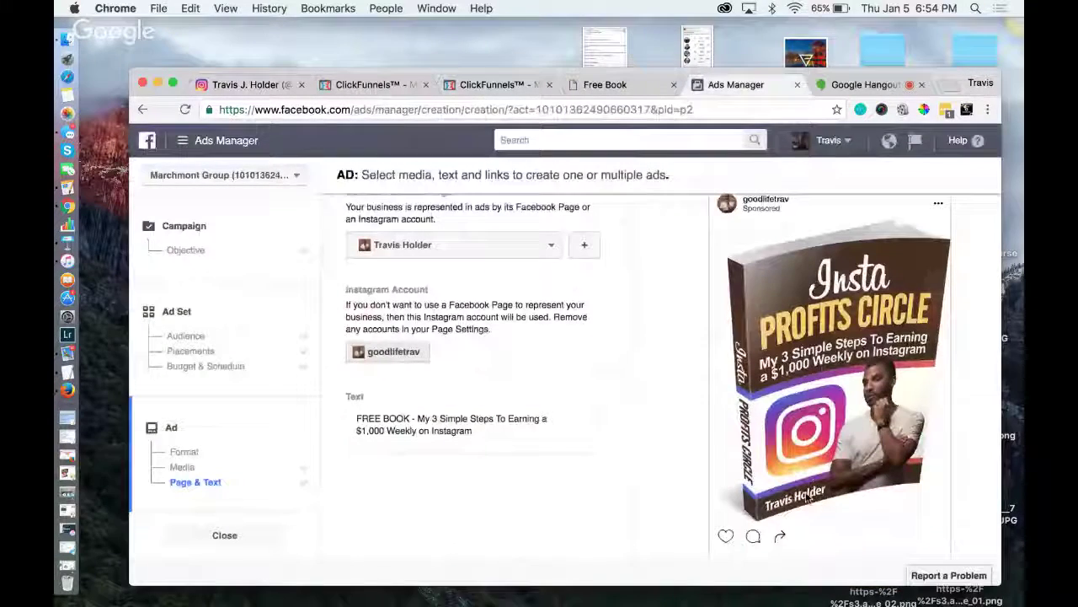
click(274, 95)
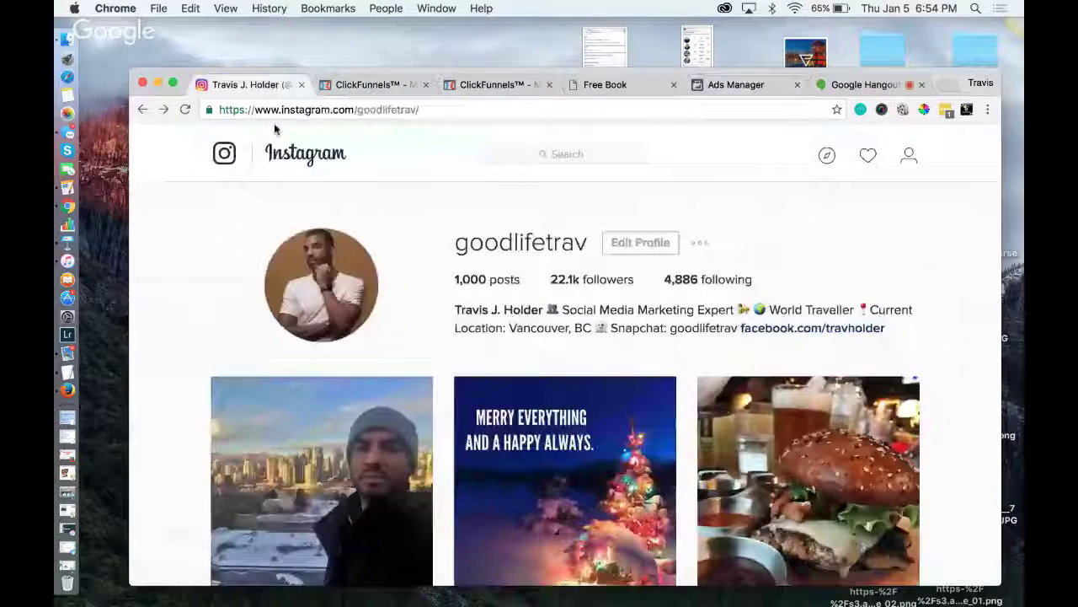
click(714, 92)
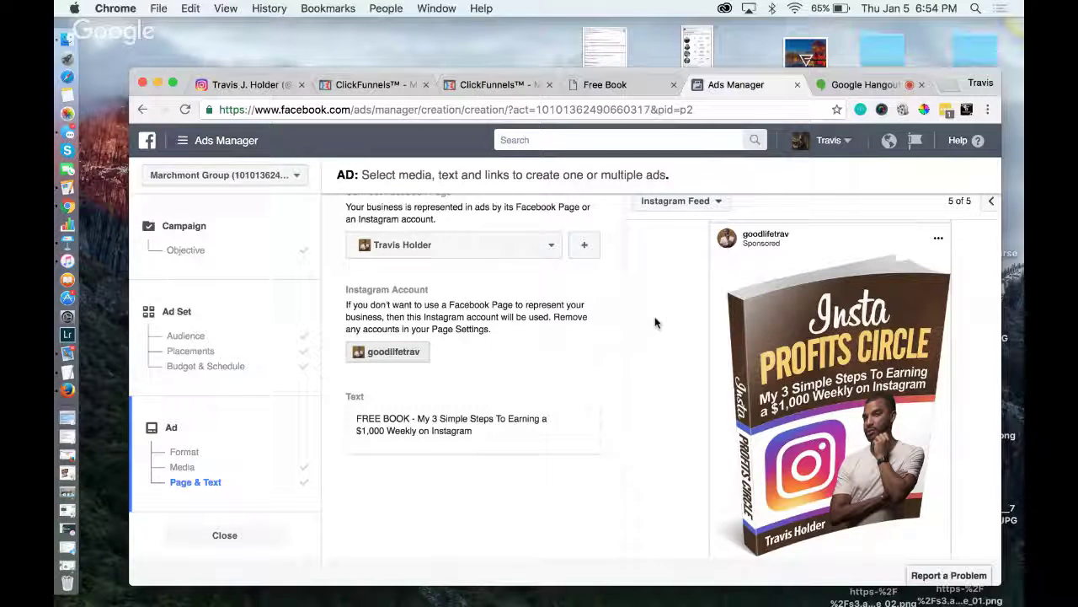
scroll(655, 322, down, 3)
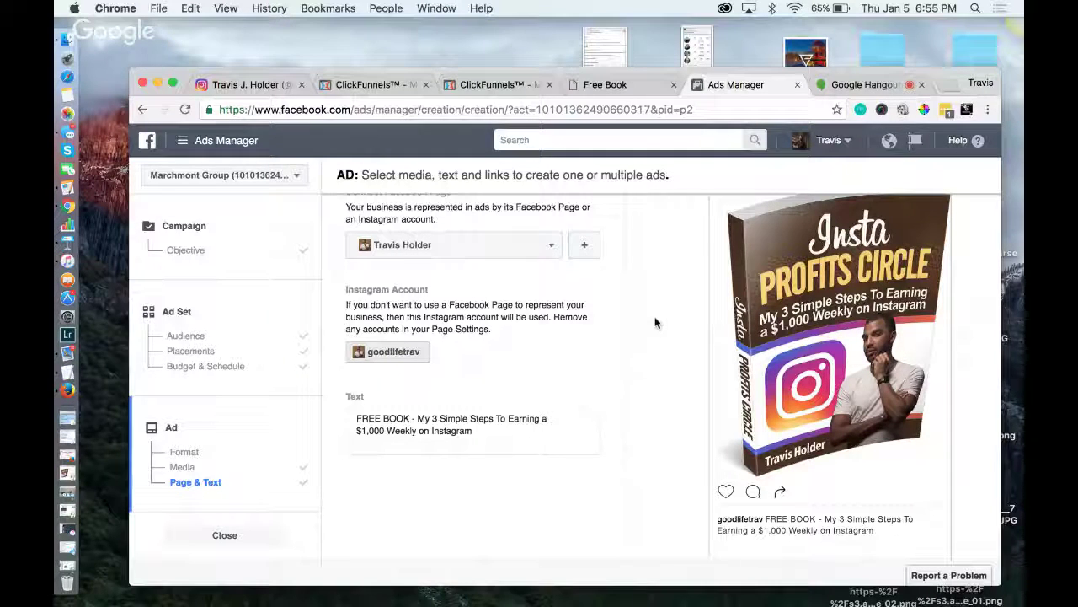
scroll(555, 460, down, 1)
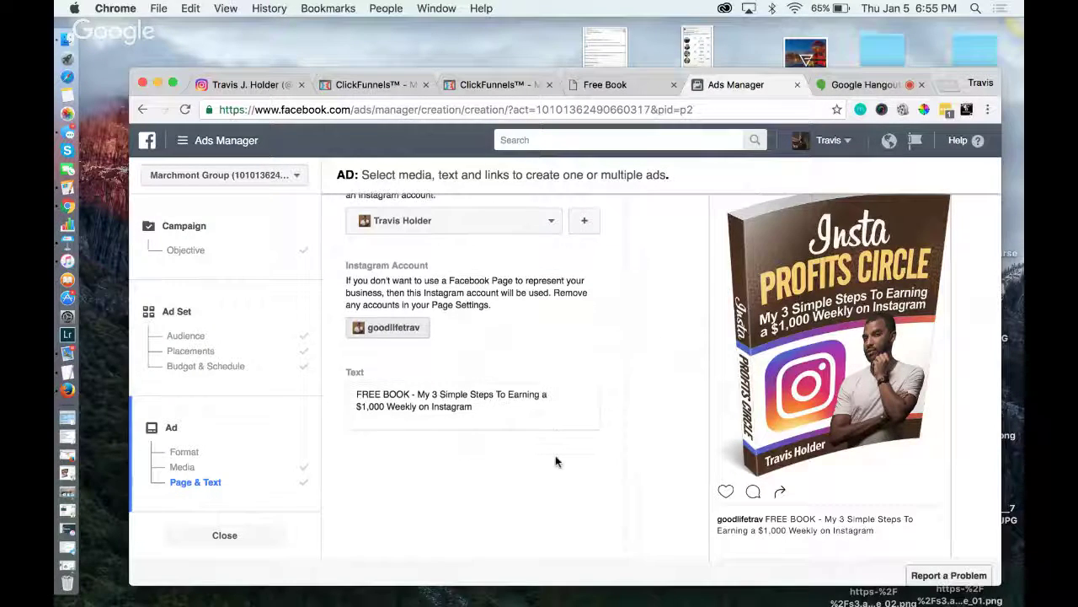
Review the finished ad down to its image-text notice and order options, including the connected page, Instagram account and ad text
scroll(556, 461, down, 5)
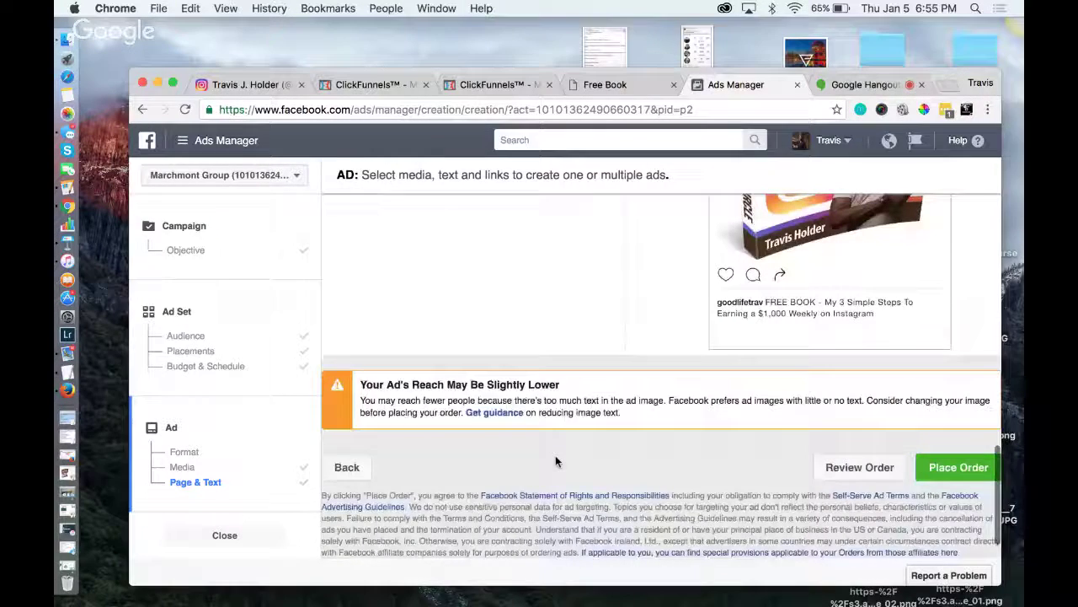
scroll(712, 500, up, 1)
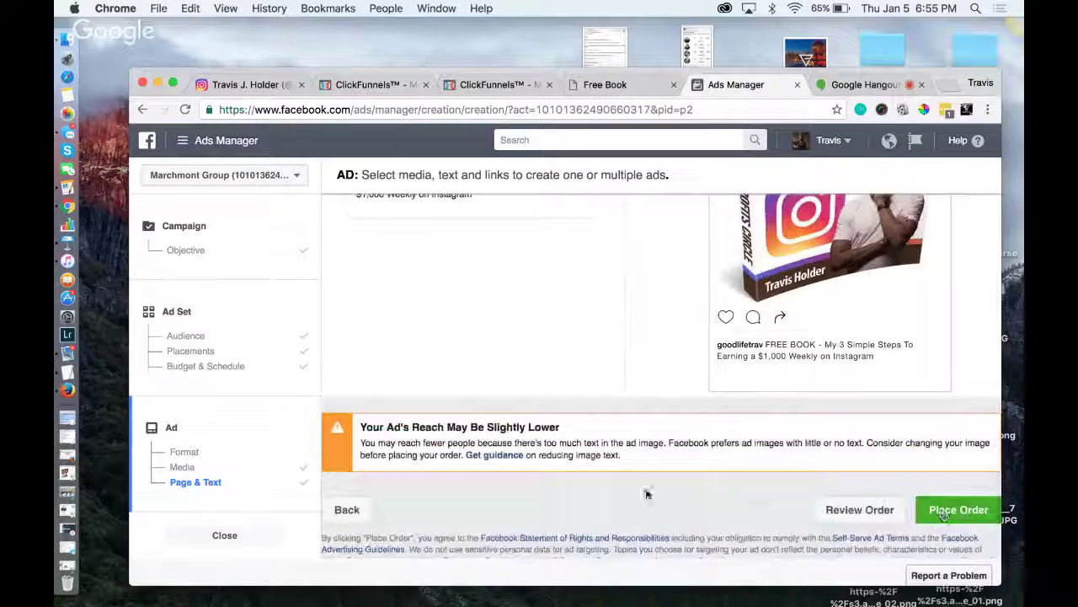
scroll(647, 495, up, 5)
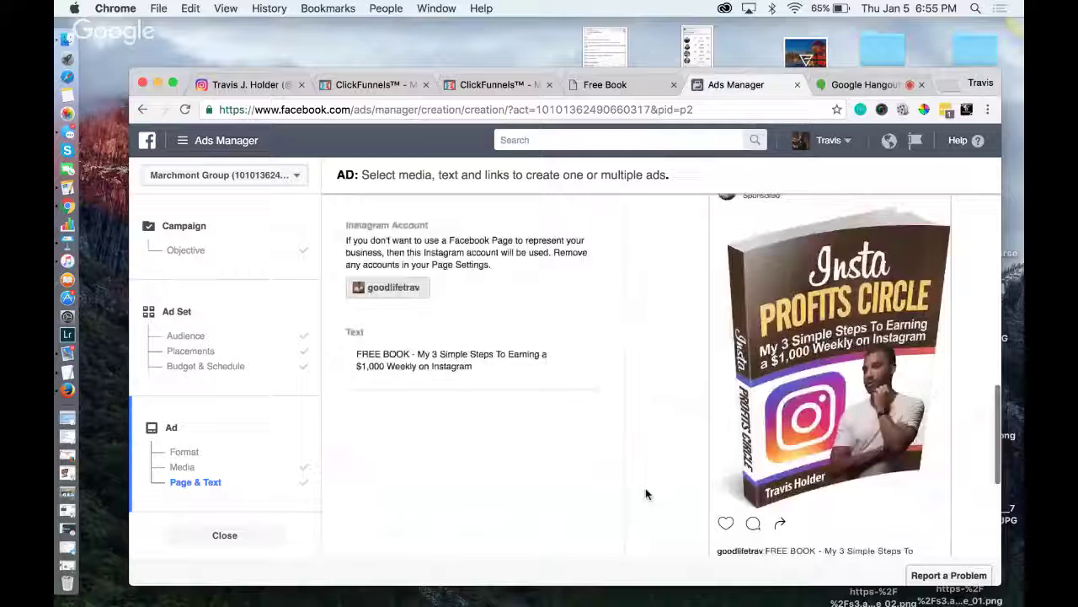
scroll(647, 495, up, 2)
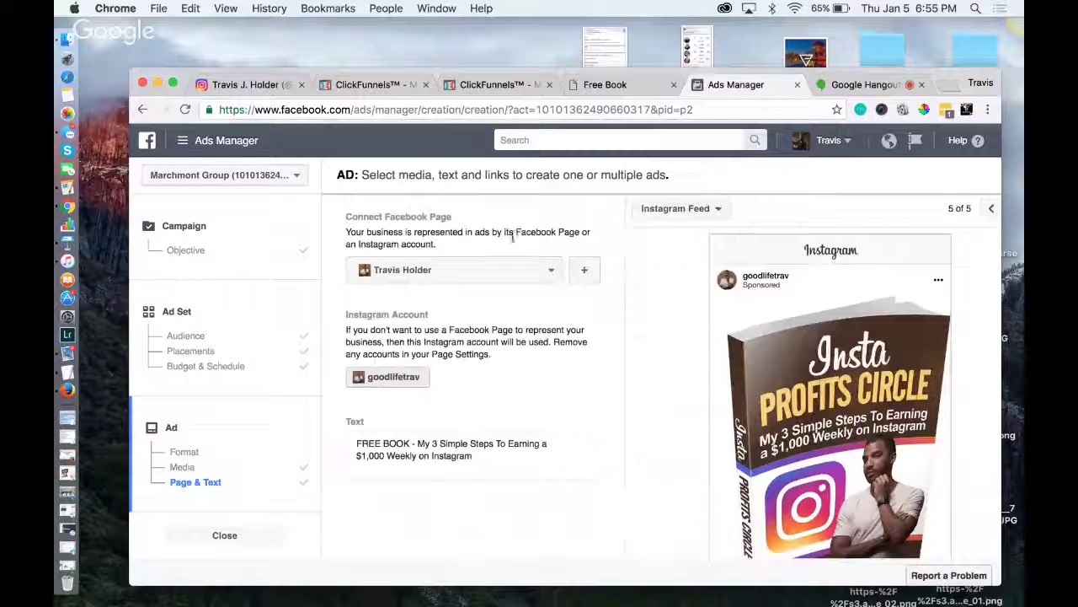
Check the Google Hangouts call, minimize the browser window and switch to the Instagram 101 Webinar presentation in Keynote
right_click(68, 246)
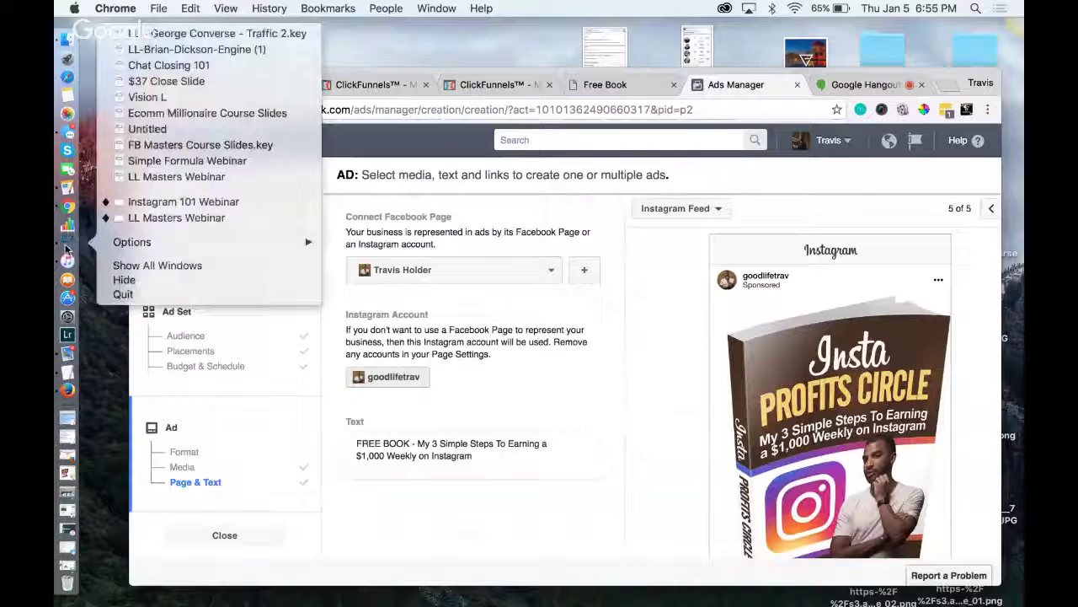
click(645, 348)
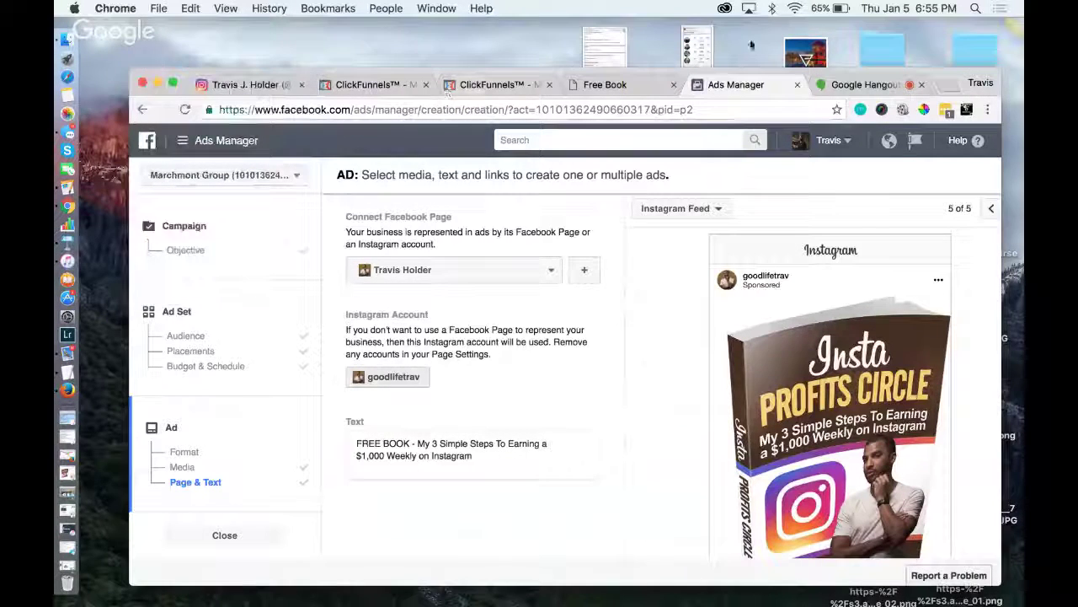
click(857, 87)
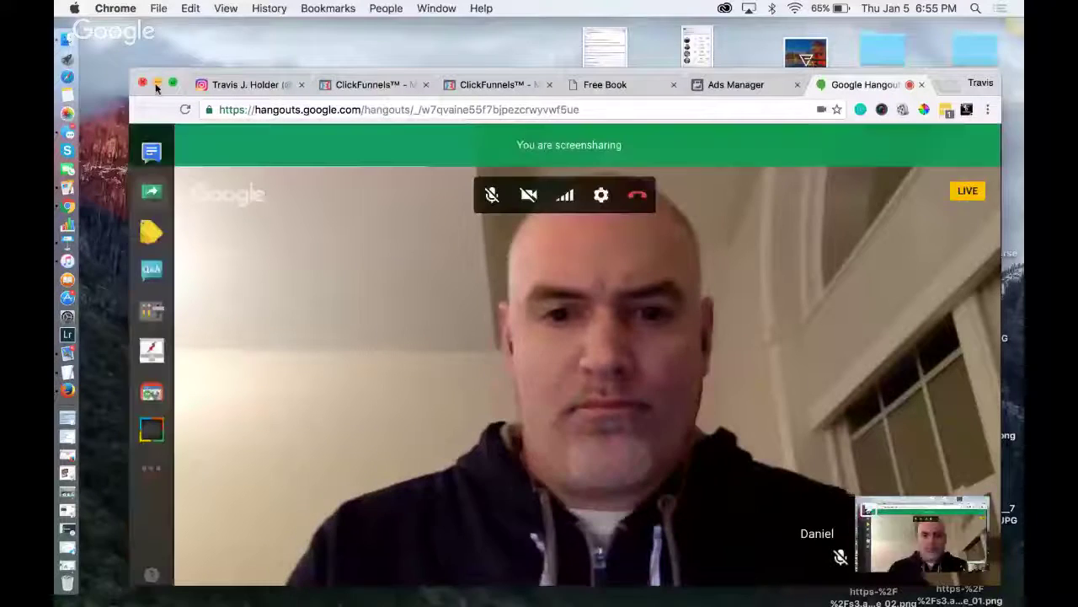
key(super+m)
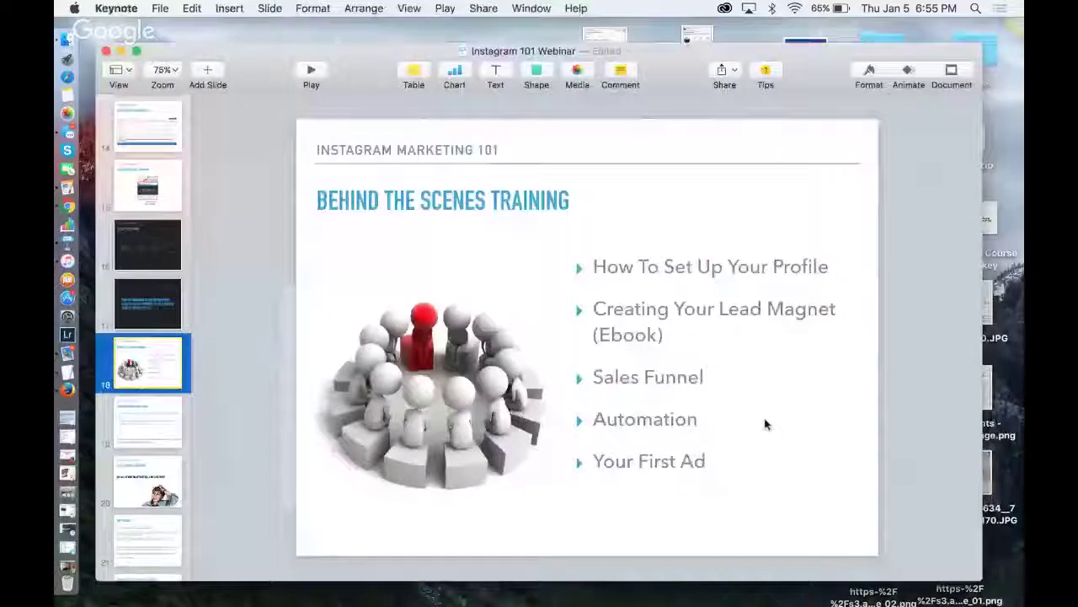
click(67, 236)
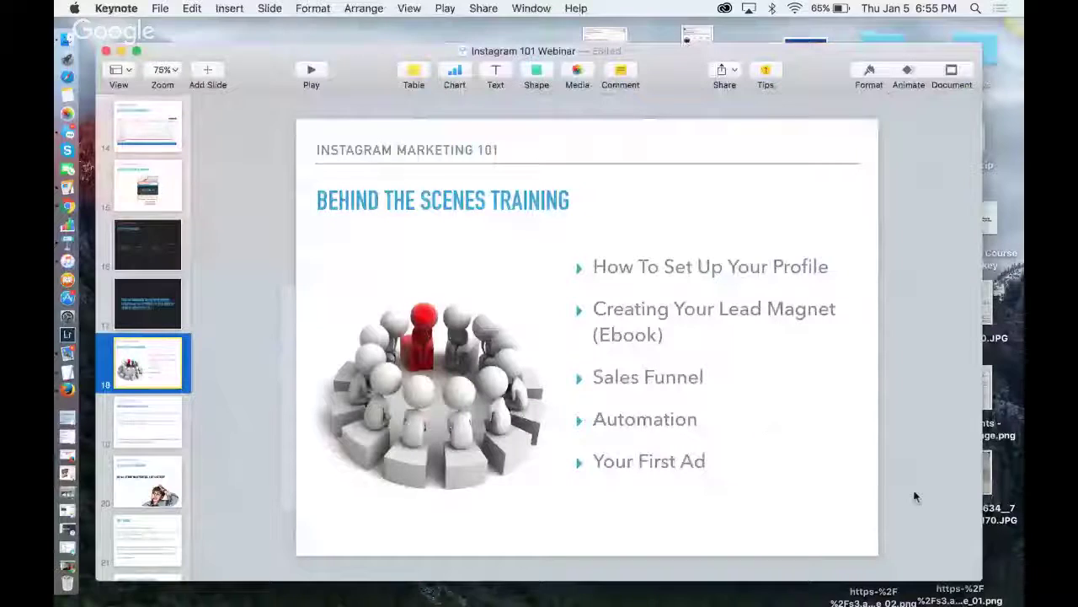